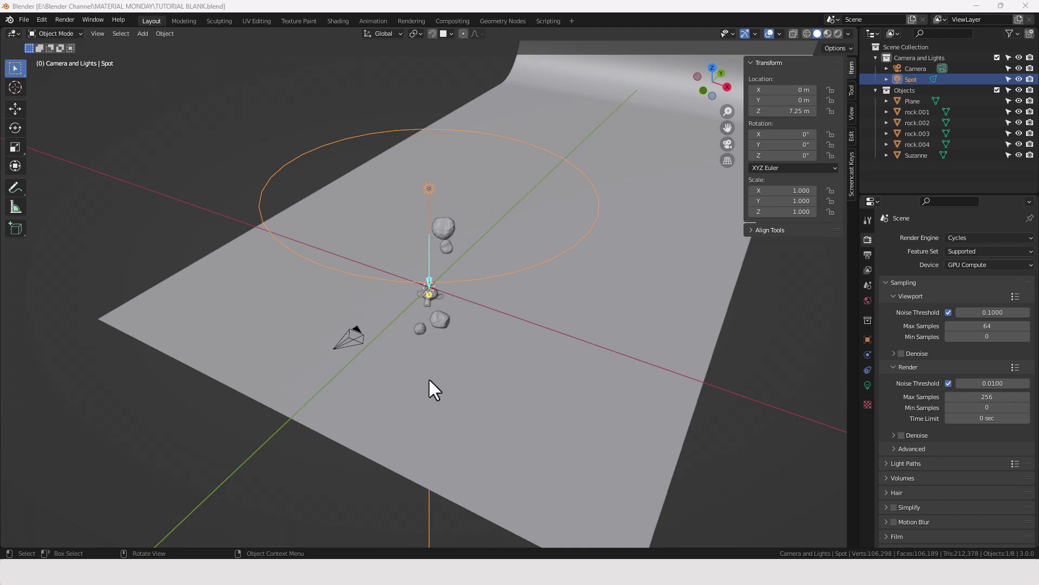
Orbit and pan the viewport across the plane toward Suzanne and the rocks
scroll(464, 315, "up", 1)
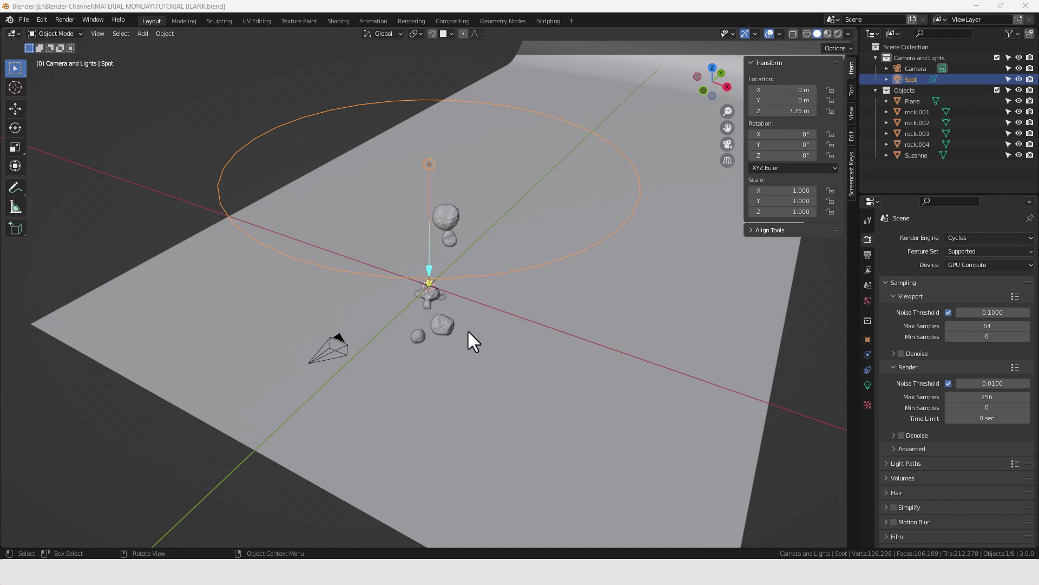
scroll(467, 330, "up", 1)
scroll(550, 358, "down", 4)
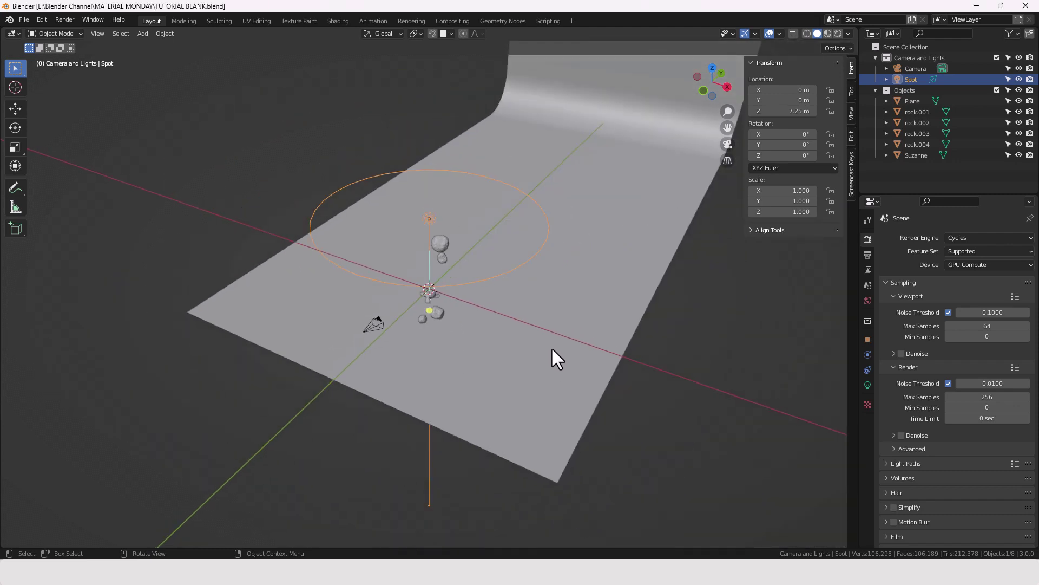
middle_click_drag(553, 349, 242, 356)
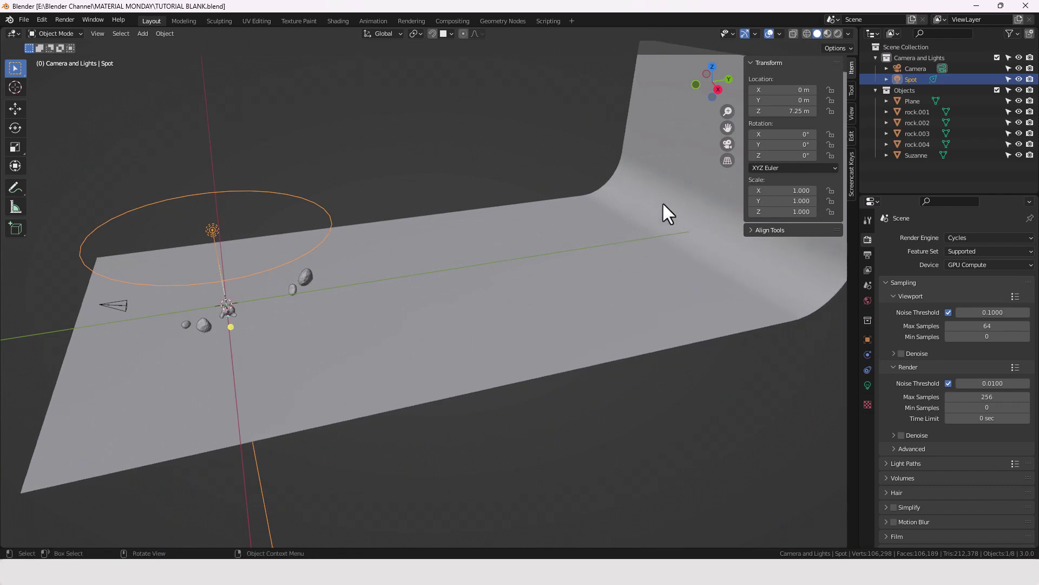
middle_click_drag(333, 331, 372, 327, "shift")
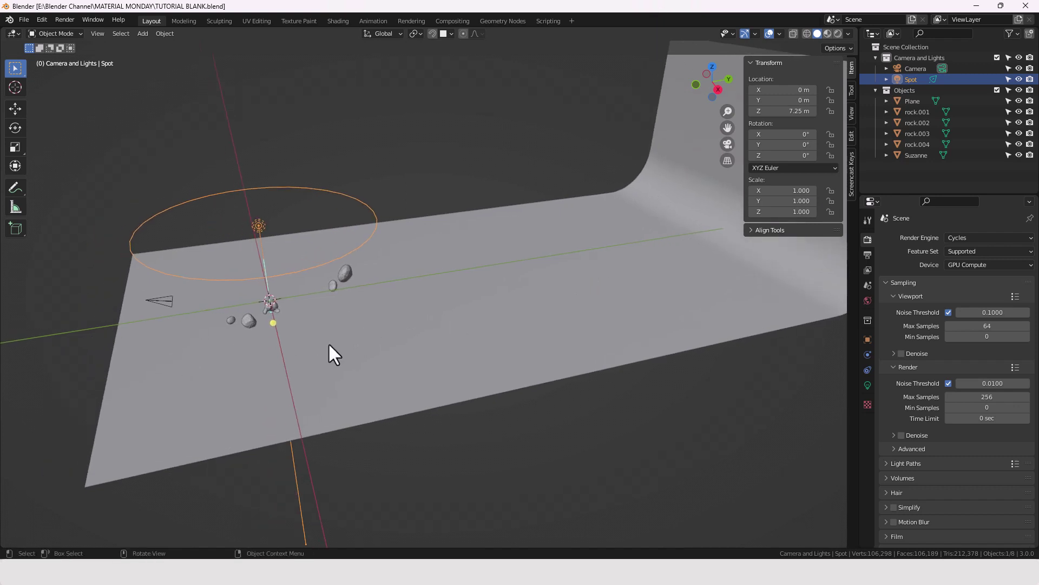
scroll(297, 335, "up", 4)
middle_click_drag(287, 329, 768, 318, "shift")
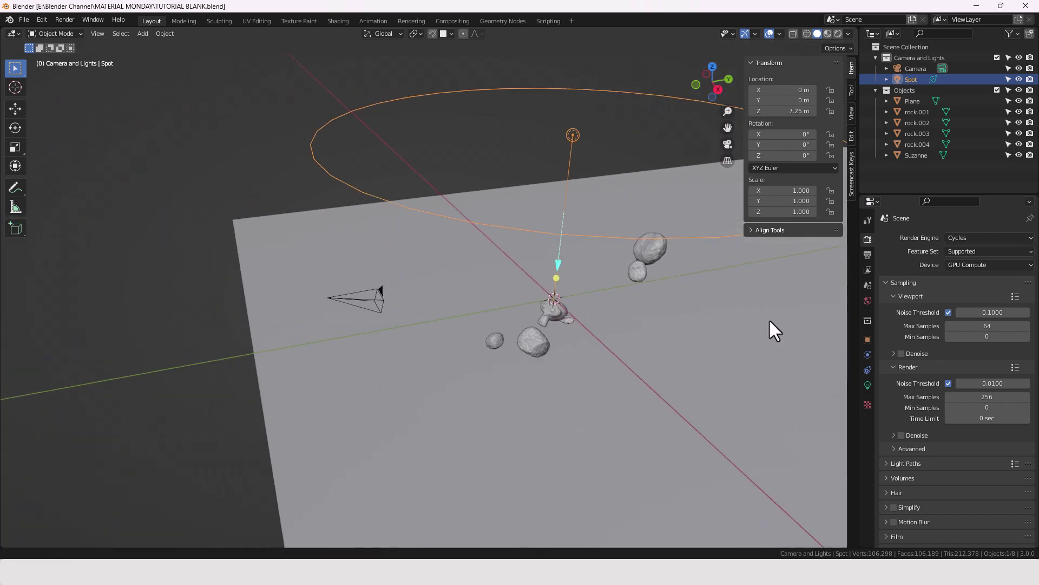
Select Suzanne and view her framing through the active camera
left_click(564, 312)
scroll(576, 339, "up", 4)
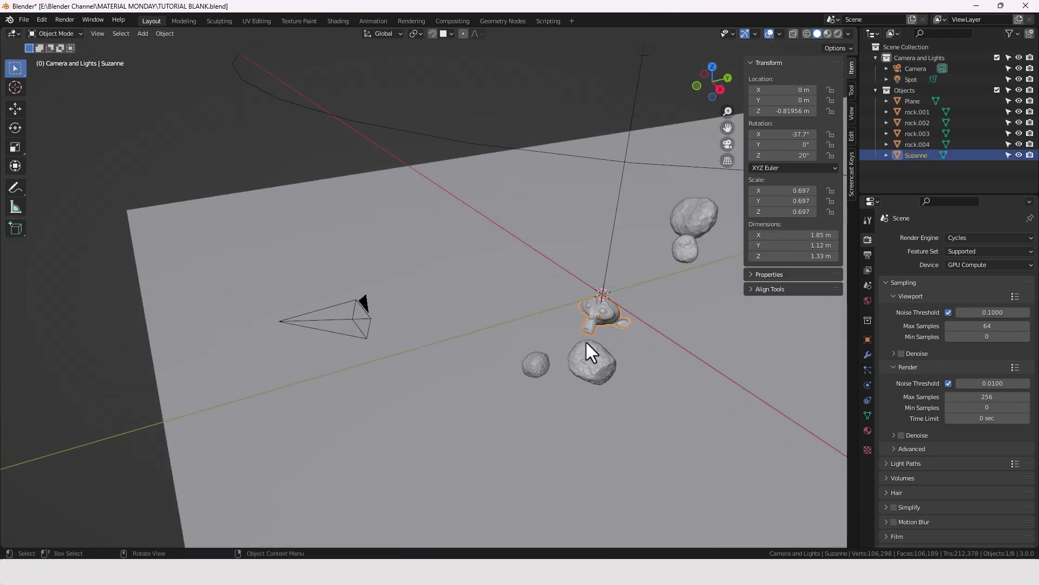
middle_click_drag(587, 340, 464, 335, "shift")
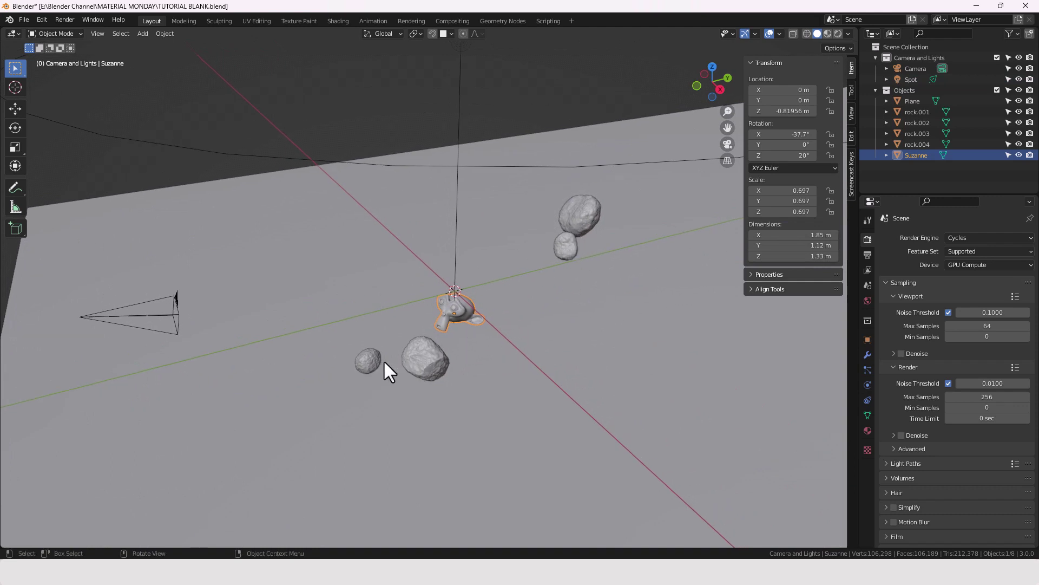
left_click(725, 146)
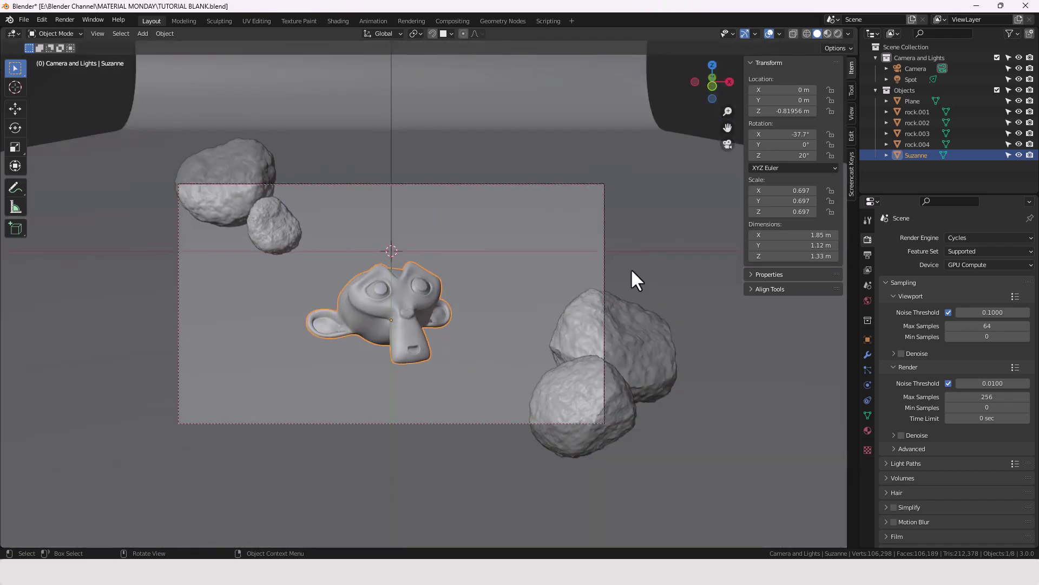
scroll(623, 355, "down", 3)
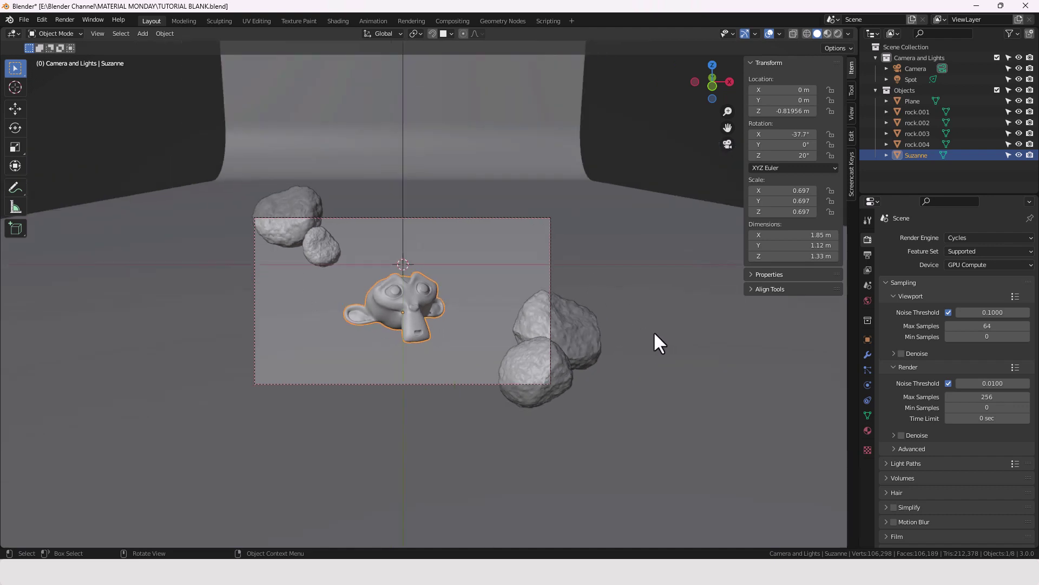
scroll(654, 334, "up", 1)
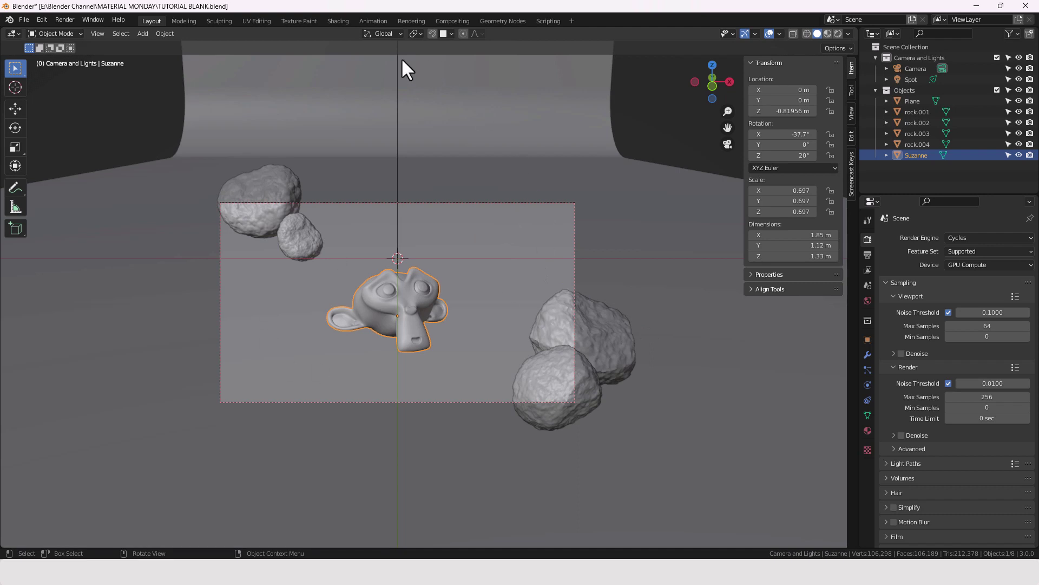
In the Shading workspace, select the spot light and toggle its node shading off and back on
left_click(336, 21)
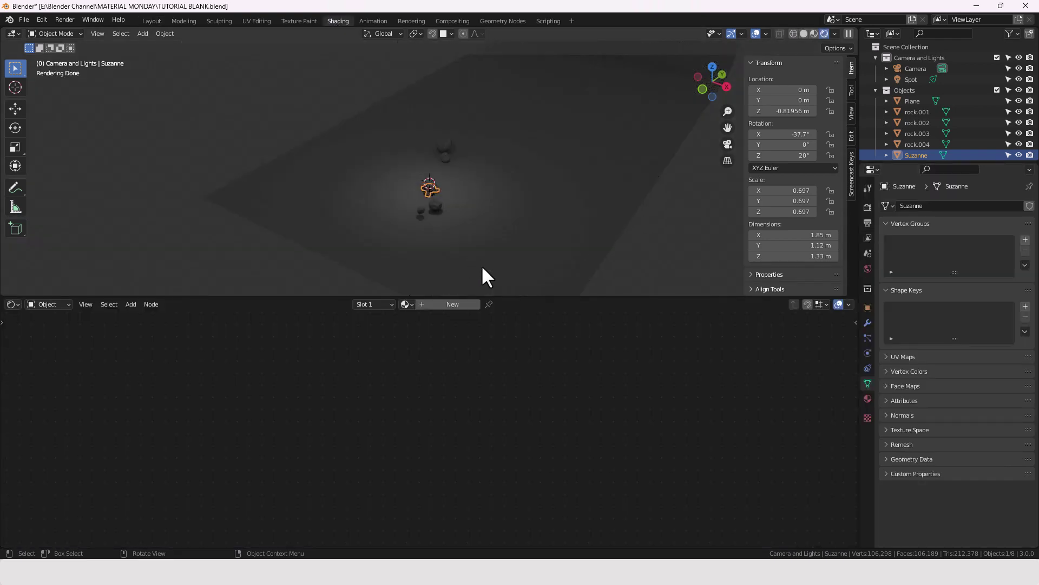
scroll(476, 236, "up", 3)
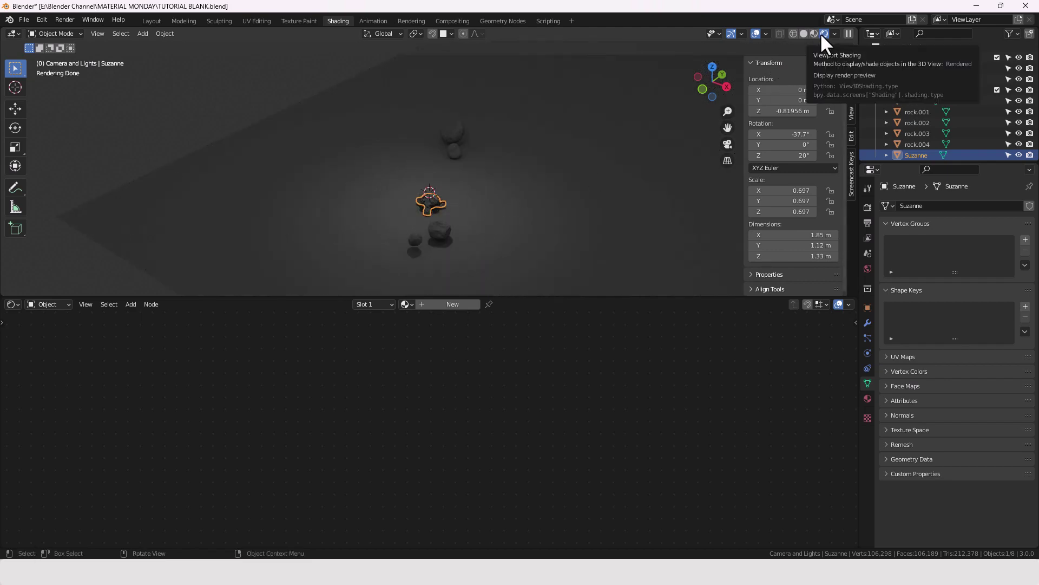
left_click(867, 207)
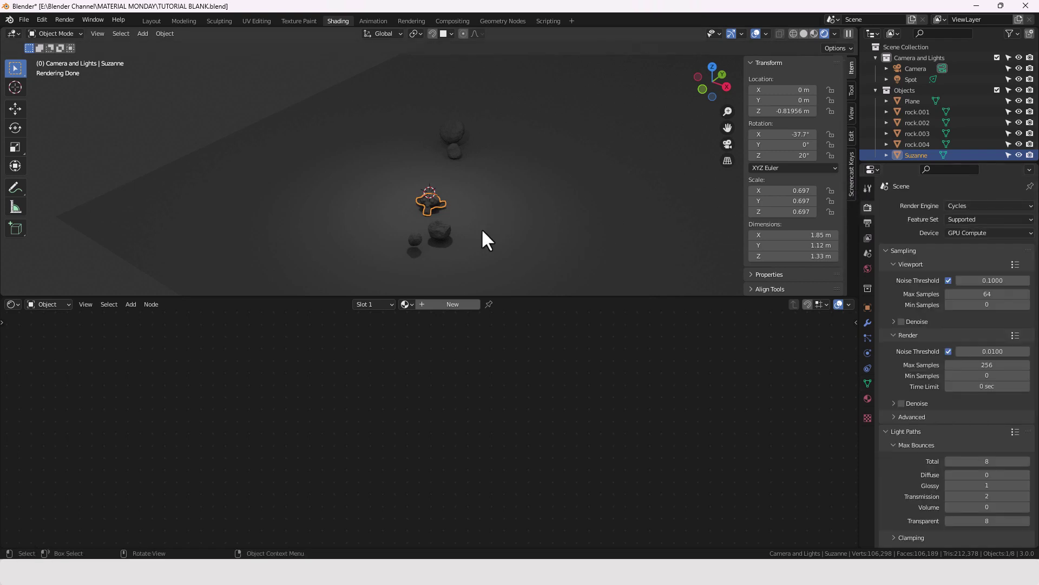
left_click(911, 79)
middle_click_drag(502, 390, 406, 360)
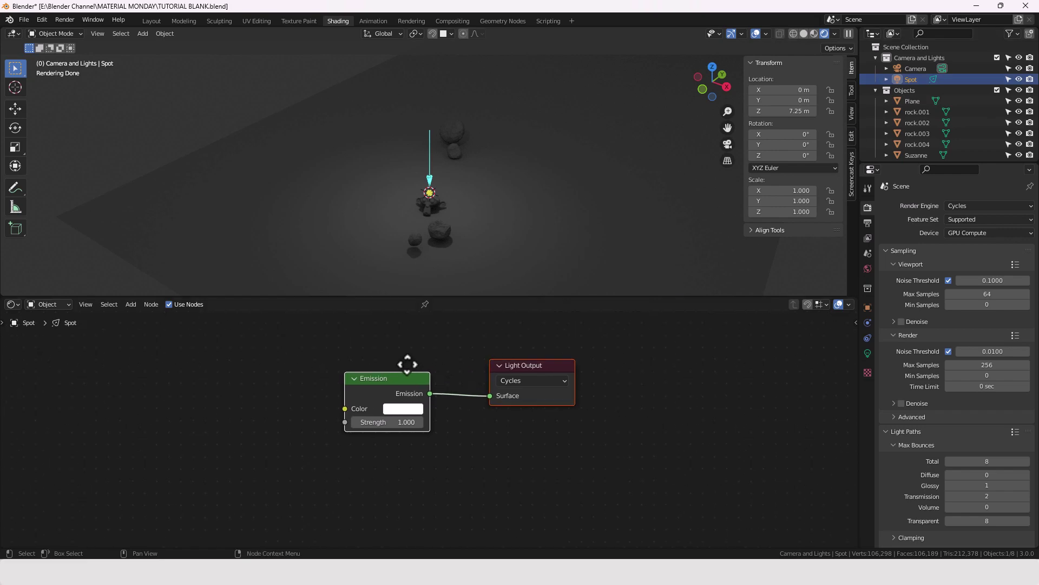
scroll(406, 360, "up", 3)
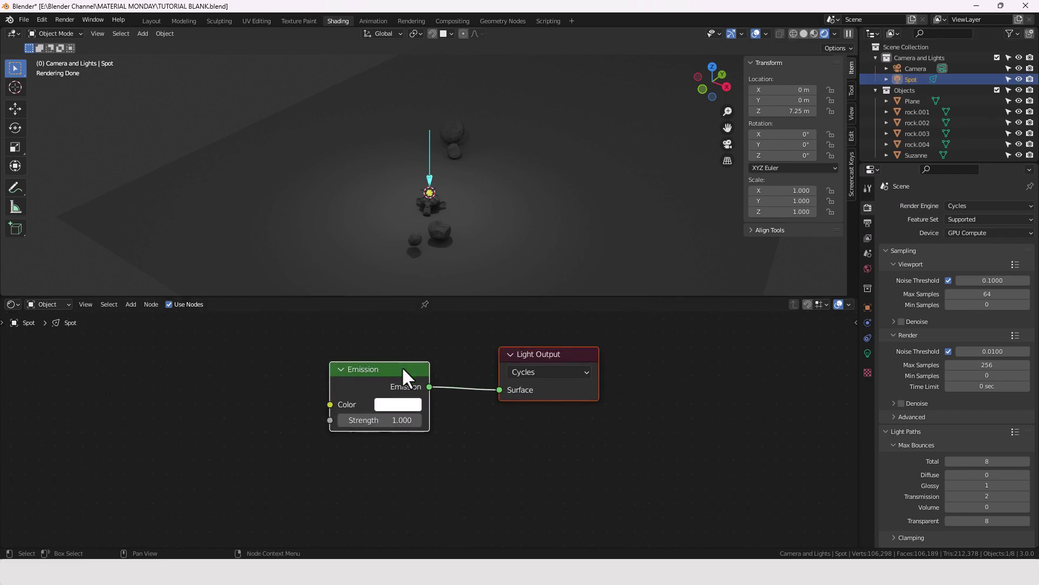
left_click(169, 304)
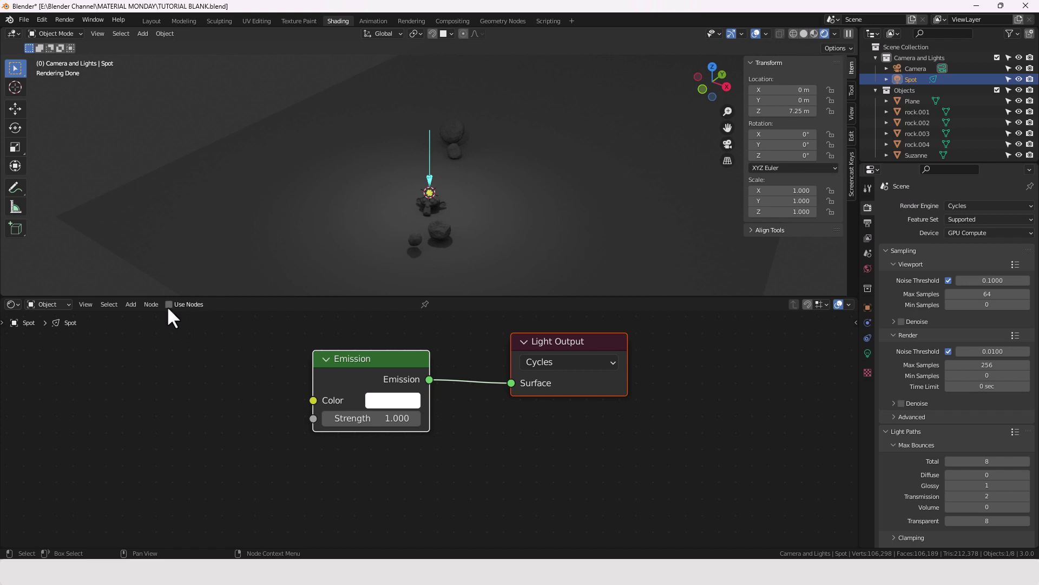
left_click(169, 305)
Delete the spot light's Emission node so its Surface becomes None
scroll(177, 376, "down", 3)
middle_click_drag(176, 376, 284, 423)
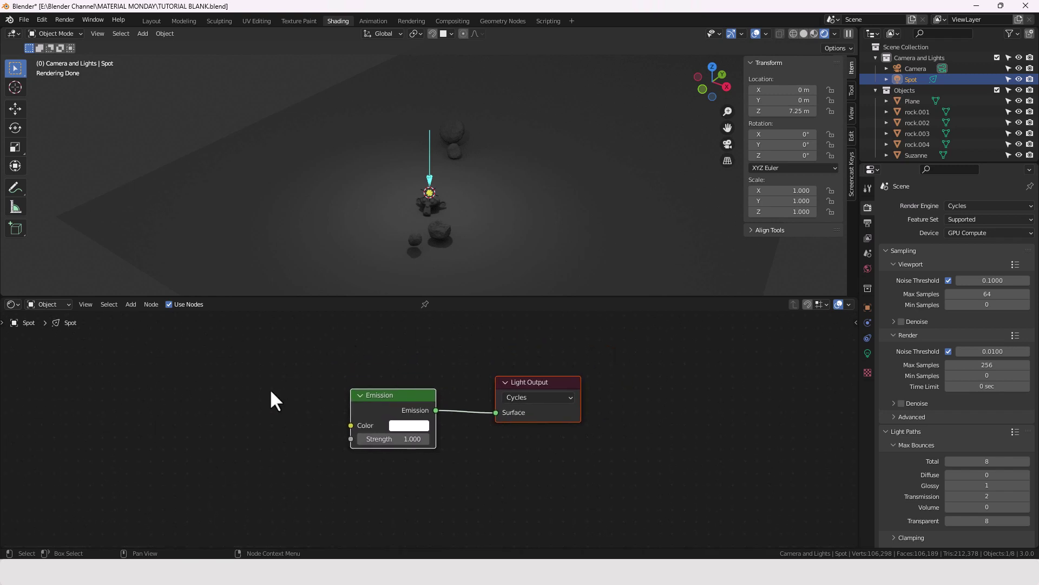
middle_click_drag(456, 450, 659, 424)
left_click(868, 353)
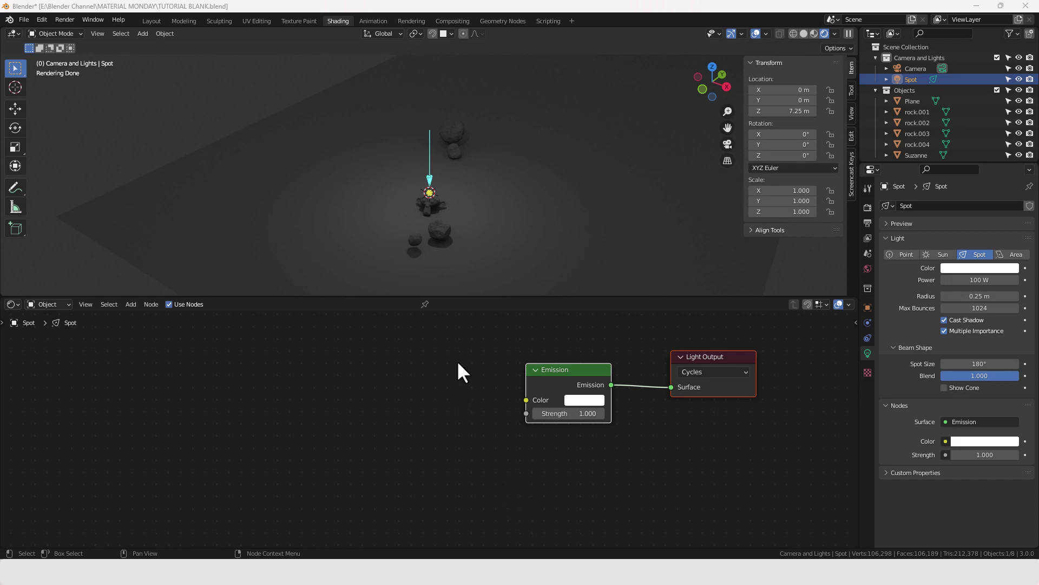
left_click_drag(458, 363, 563, 433)
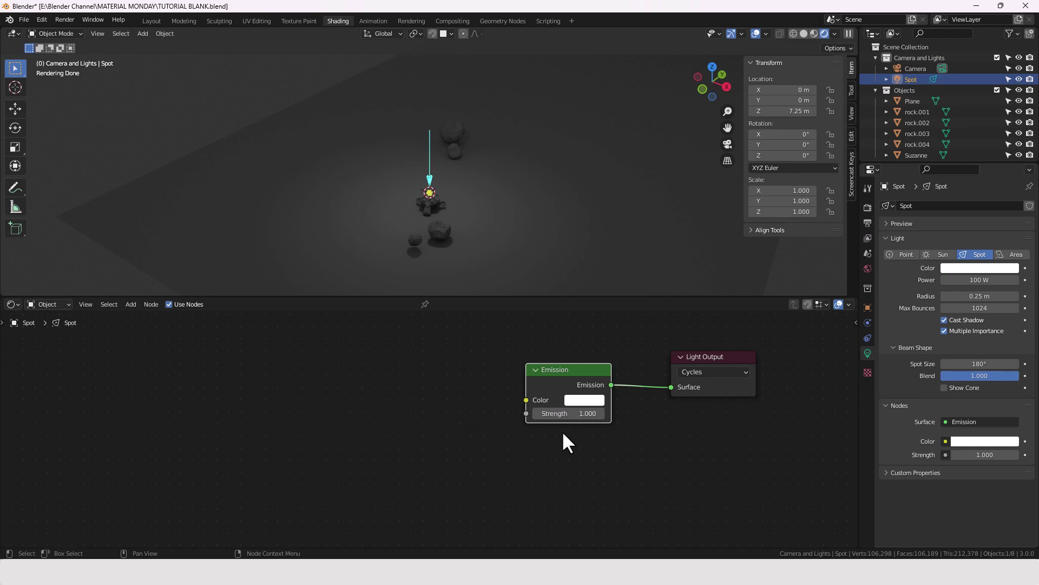
key("x")
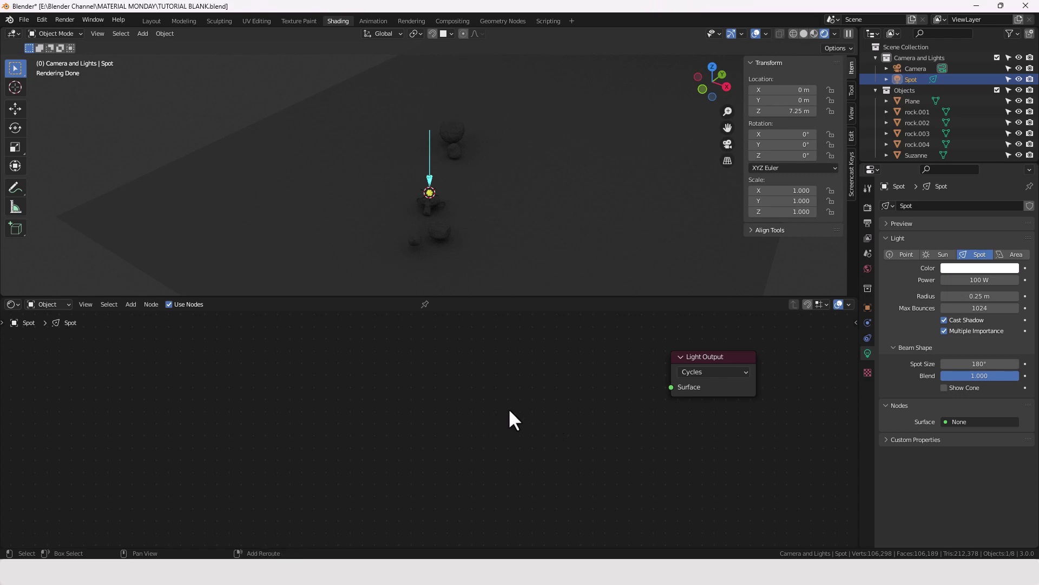
Add a Principled BSDF node and connect it to the Light Output Surface
key("shift+a")
type("PRIN")
key("Return")
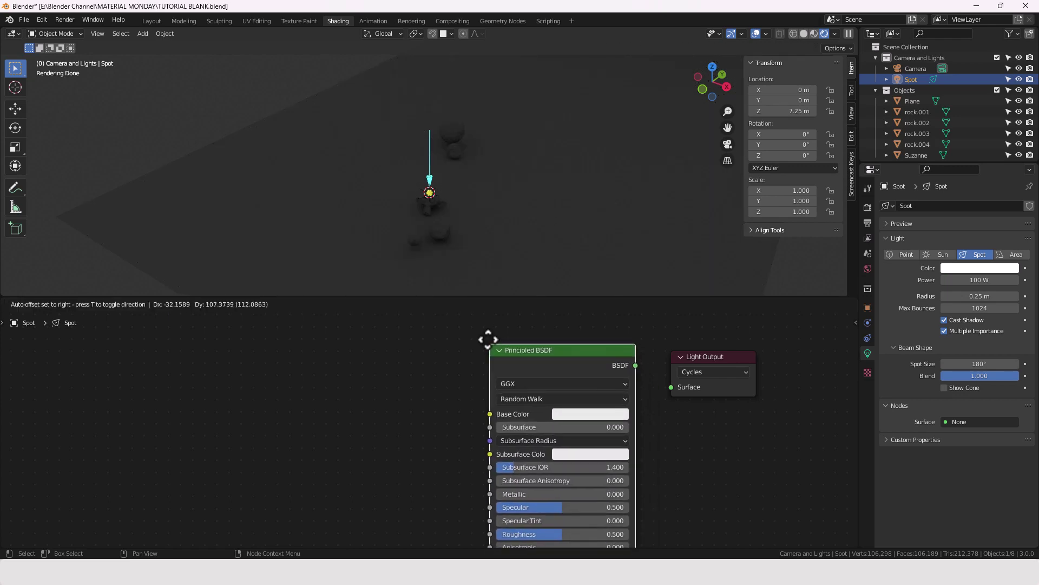
left_click(490, 363)
left_click_drag(635, 365, 671, 387)
scroll(436, 446, "down", 1)
middle_click_drag(436, 447, 501, 404)
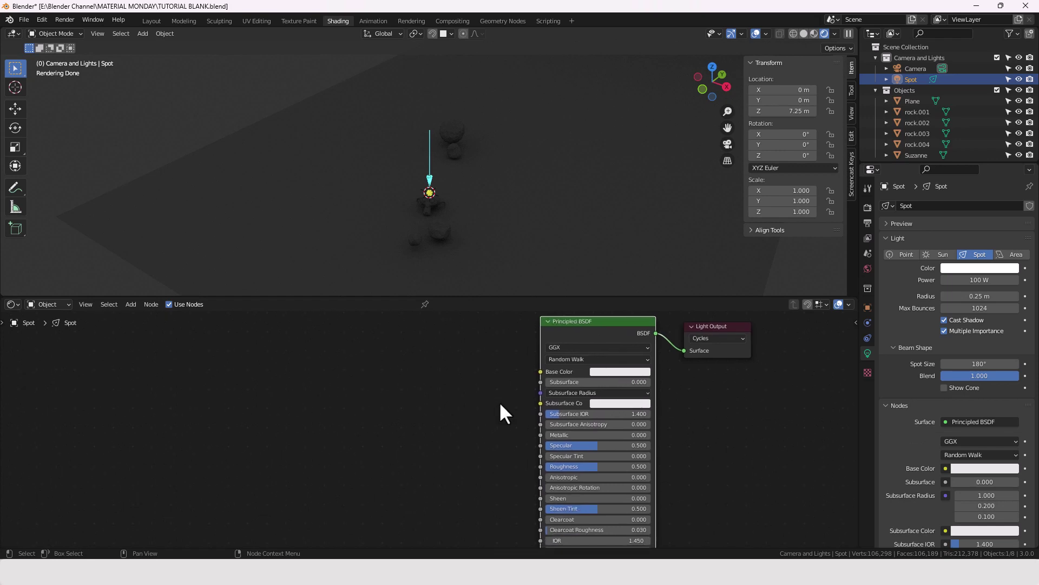
middle_click_drag(470, 413, 537, 422)
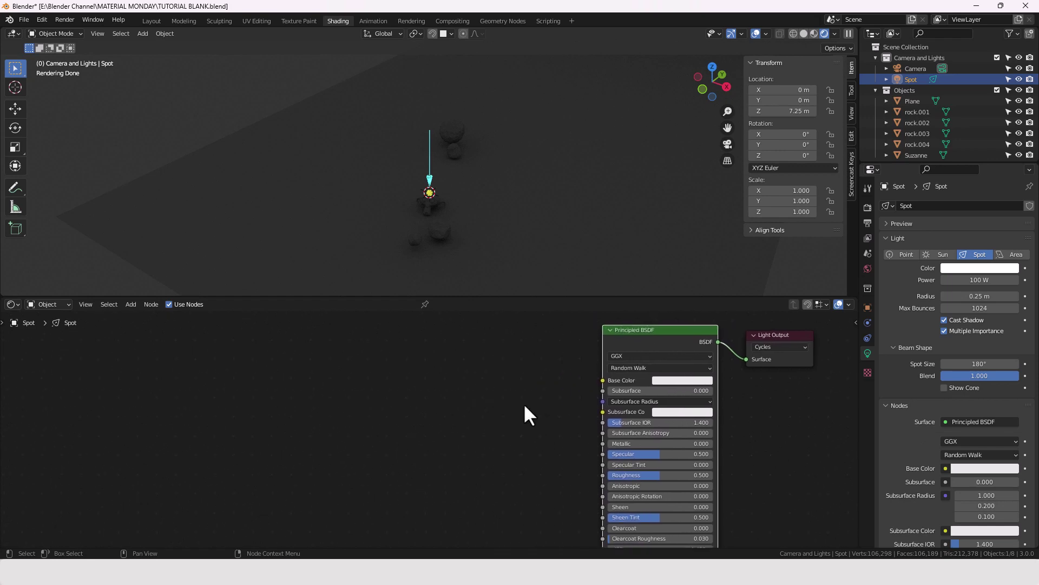
Set the spot light's Power to 35000 W
left_click(980, 280)
type("350000")
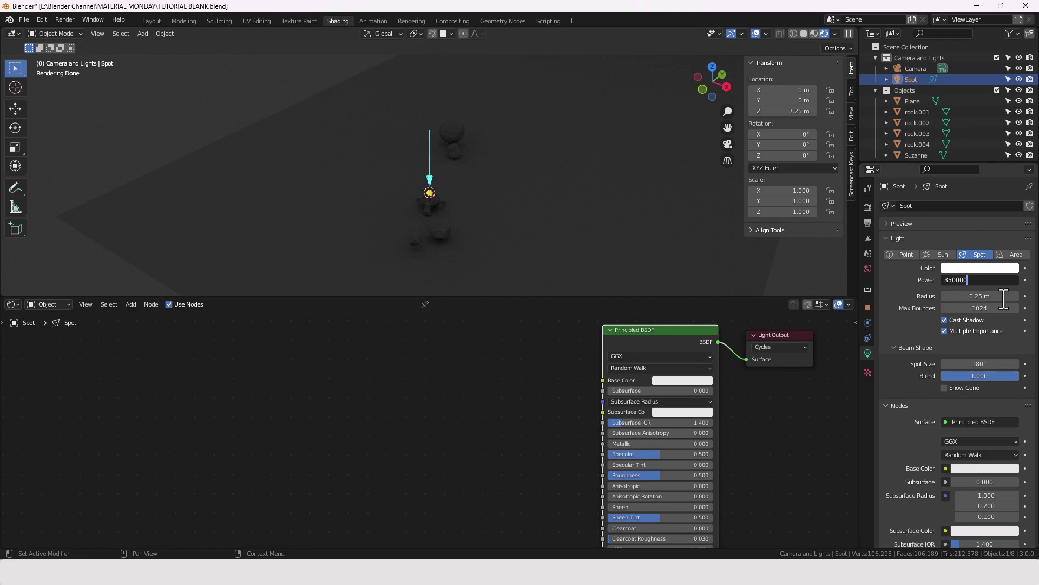
key("BackSpace")
key("Return")
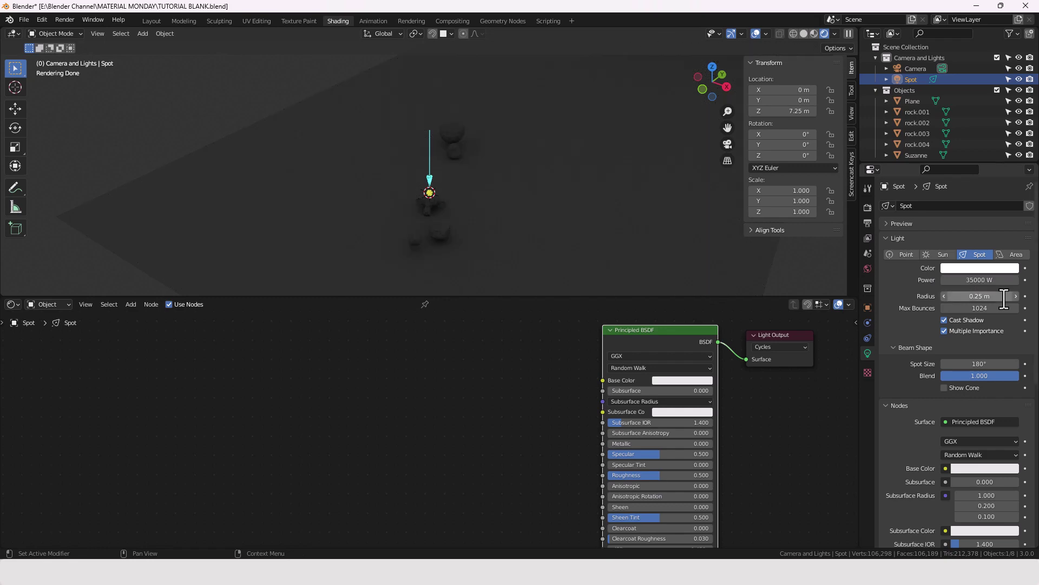
scroll(754, 392, "down", 1)
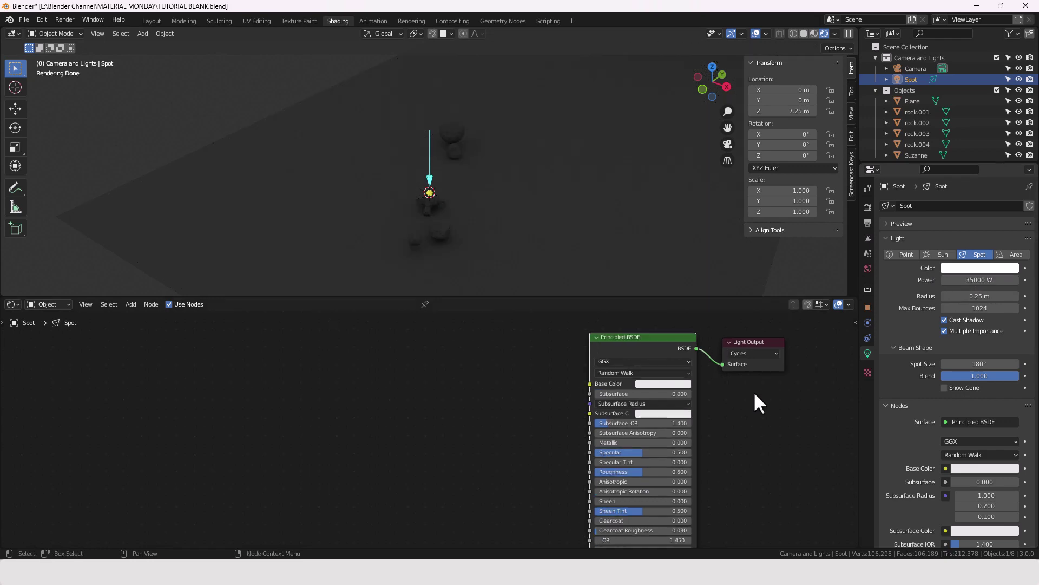
middle_click_drag(755, 394, 764, 382)
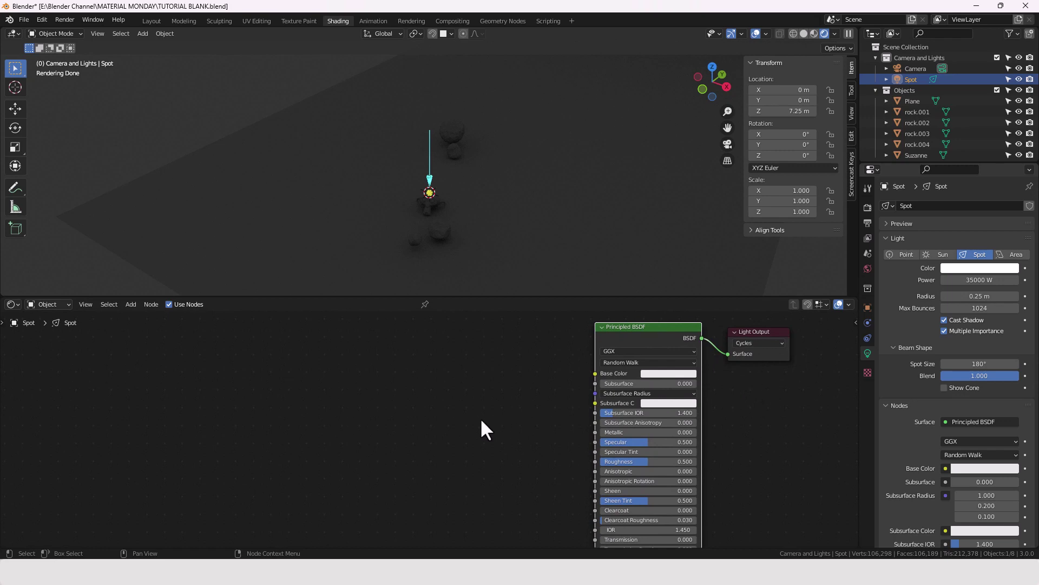
Add a Texture Coordinate node and link its Normal output toward the Principled BSDF
key("shift+a")
type("T")
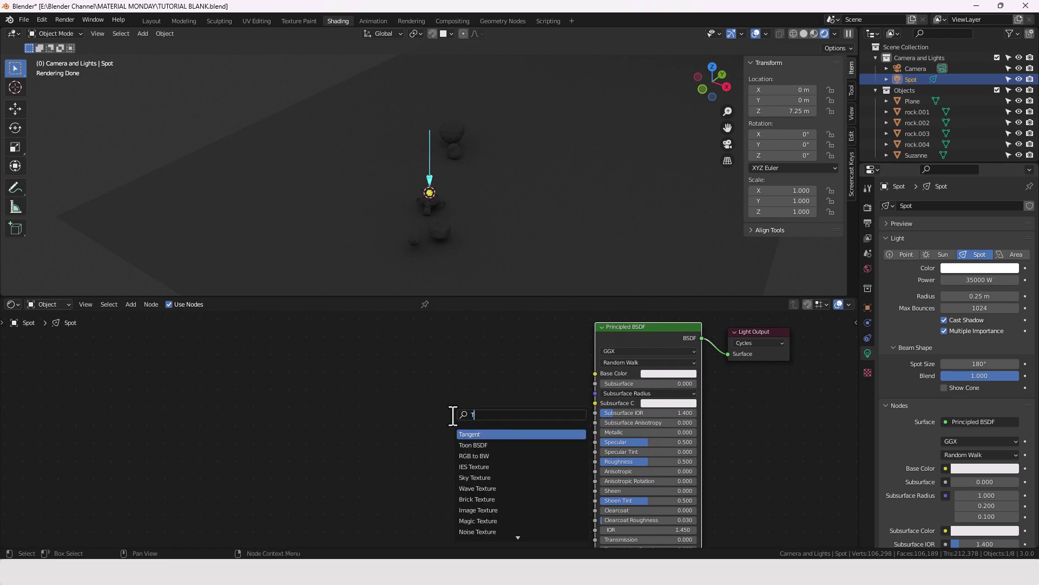
type("EXT")
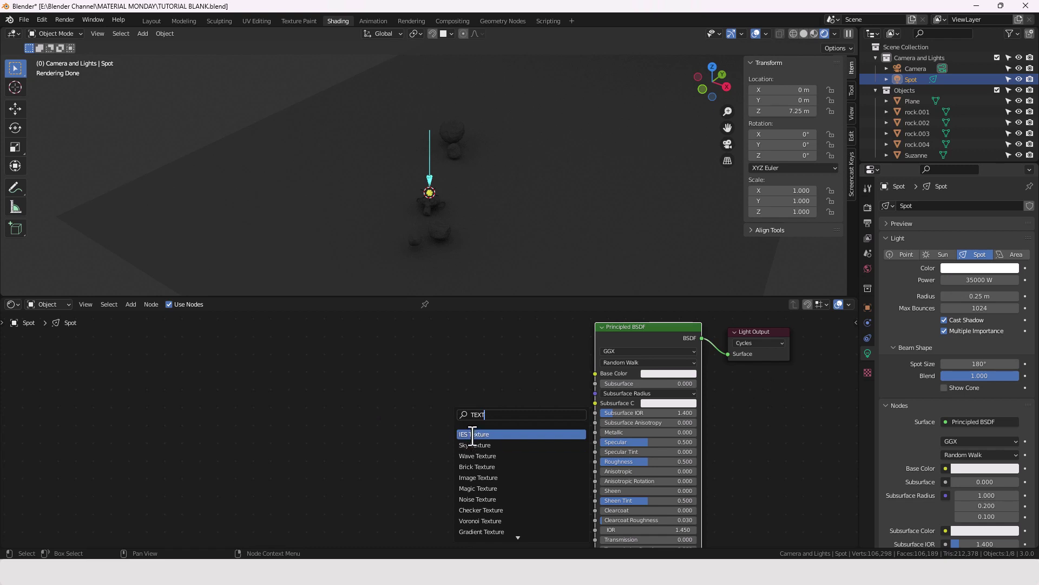
type("URE C")
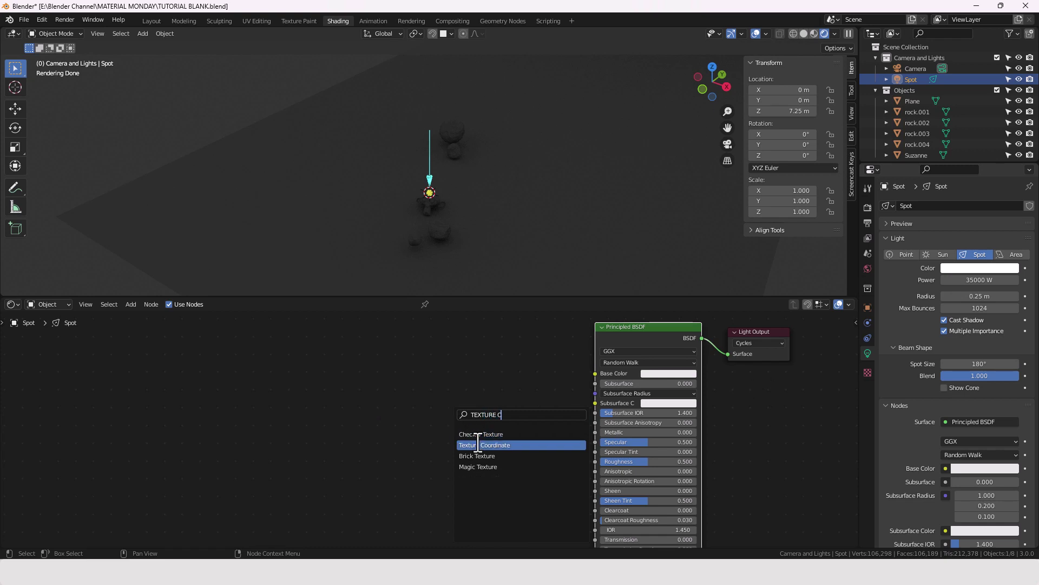
left_click(477, 445)
left_click(190, 410)
left_click_drag(202, 416, 597, 375)
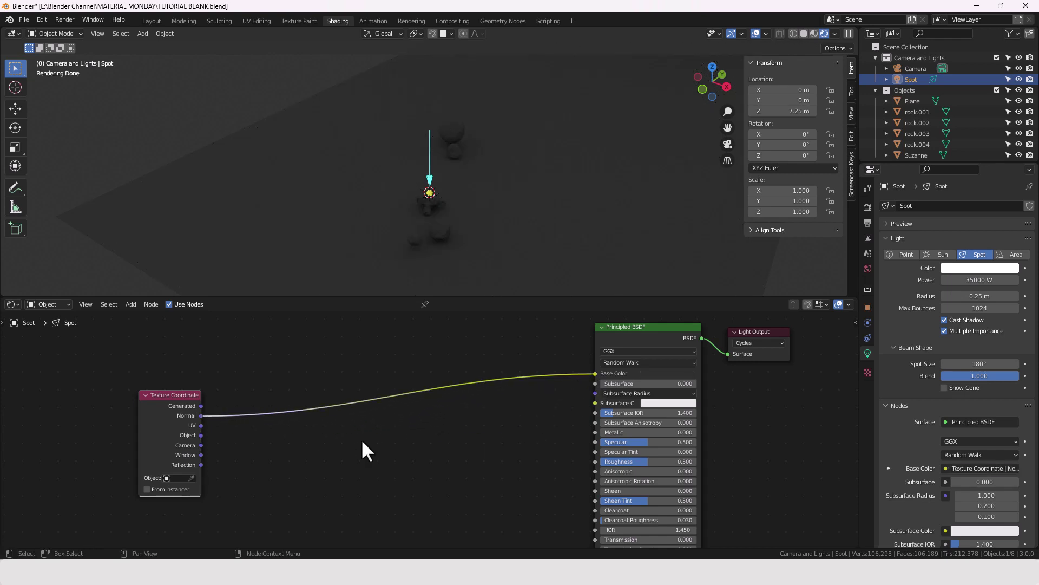
middle_click_drag(358, 441, 352, 445)
Insert a Mapping node onto the Texture Coordinate link
key("shift+a")
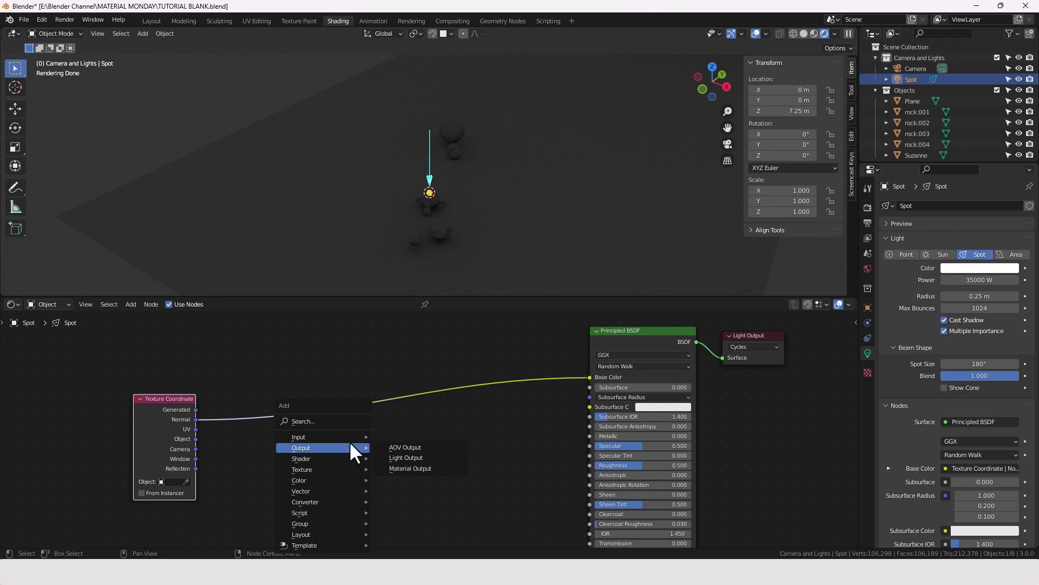
left_click(323, 423)
type("mapp")
key("Return")
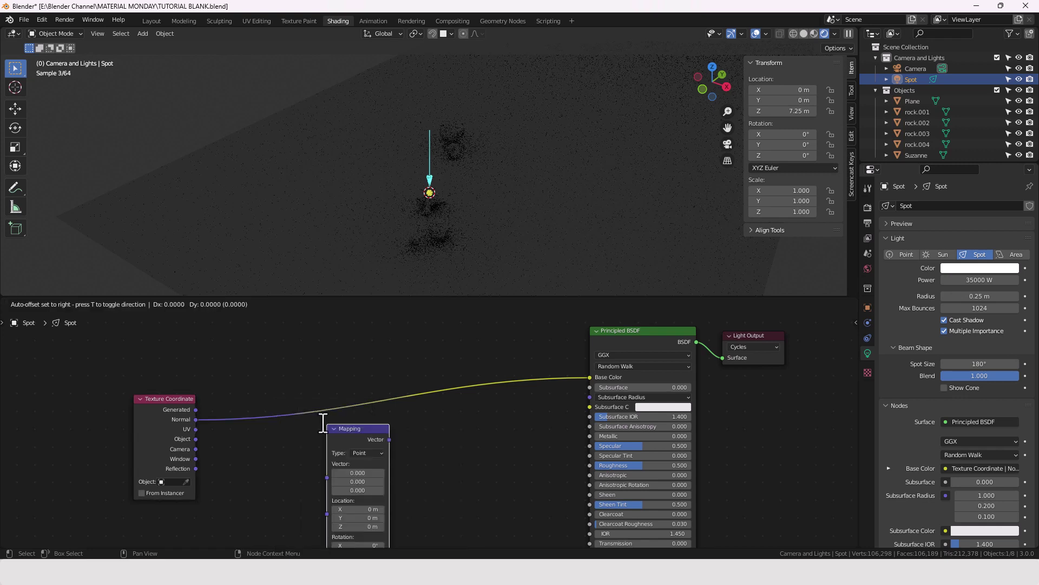
left_click(223, 388)
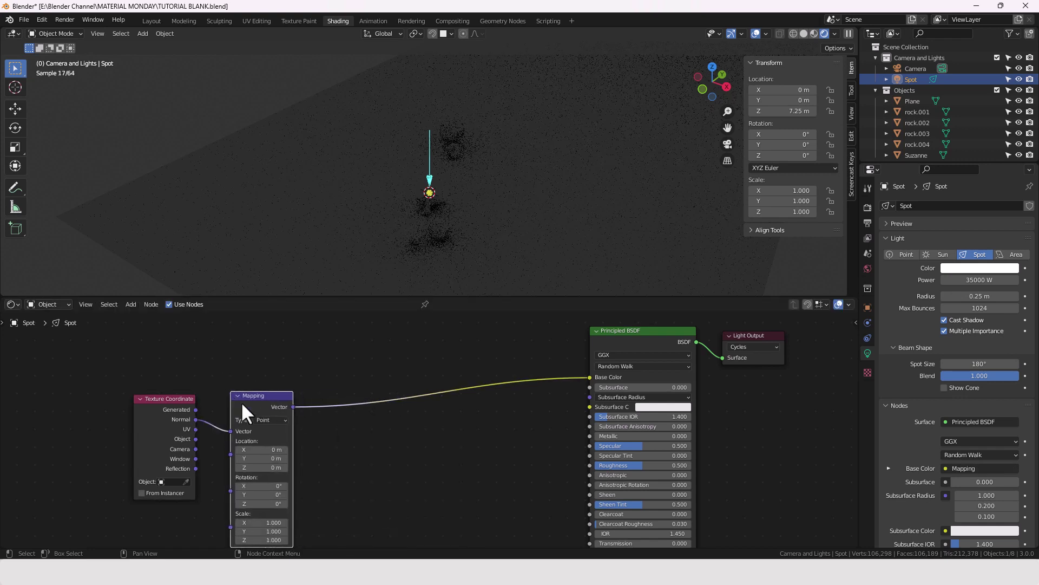
Insert a Voronoi Texture between Mapping and the Principled BSDF Base Color
key("shift+a")
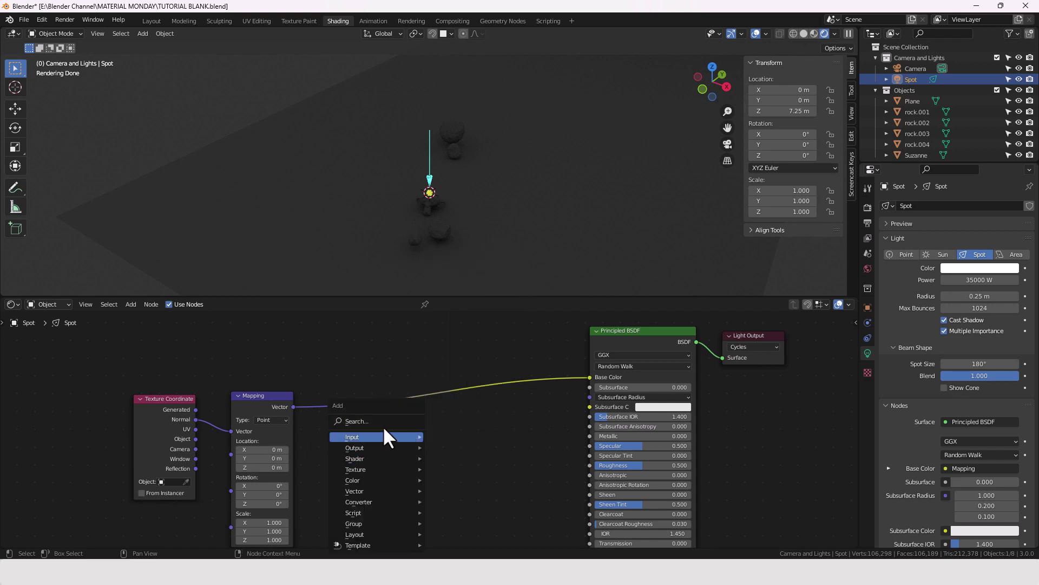
left_click(382, 421)
type("VORO")
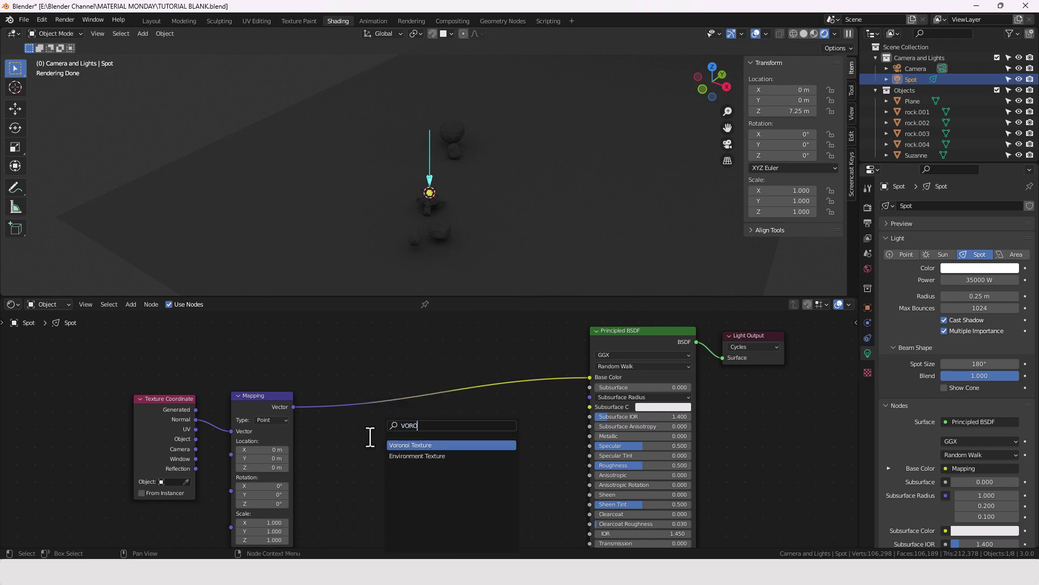
key("Return")
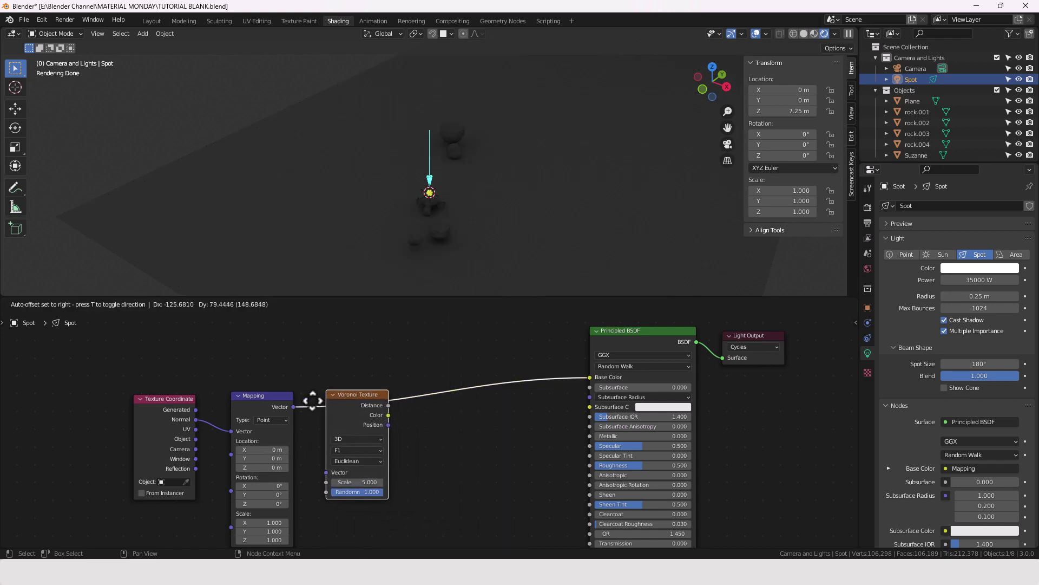
left_click(313, 402)
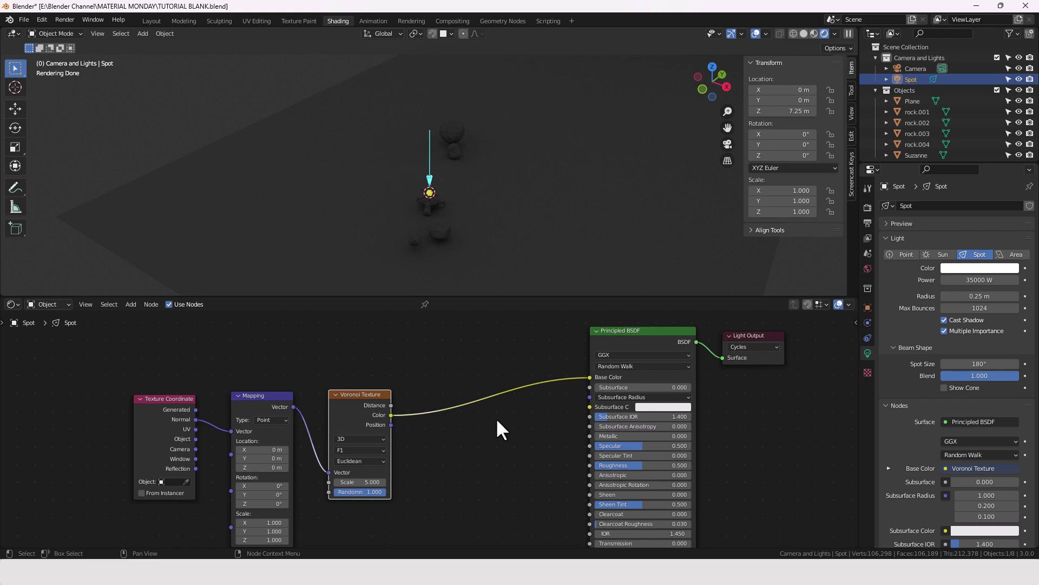
Try a 45° spot size, enable Show Cone, then widen the spot back to 180°
left_click(985, 363)
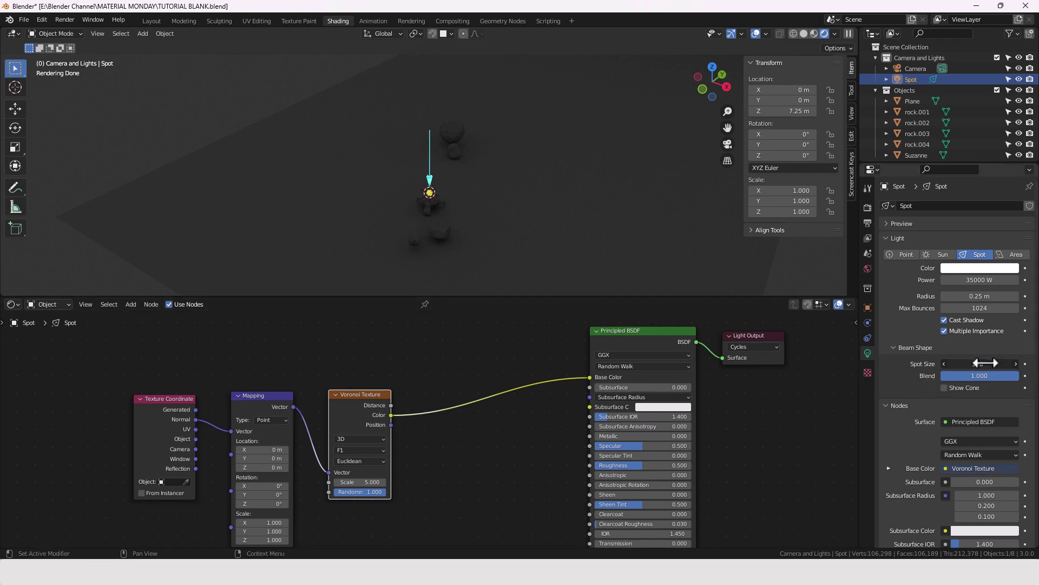
type("985")
key("BackSpace")
key("BackSpace")
key("BackSpace")
type("45")
key("Tab")
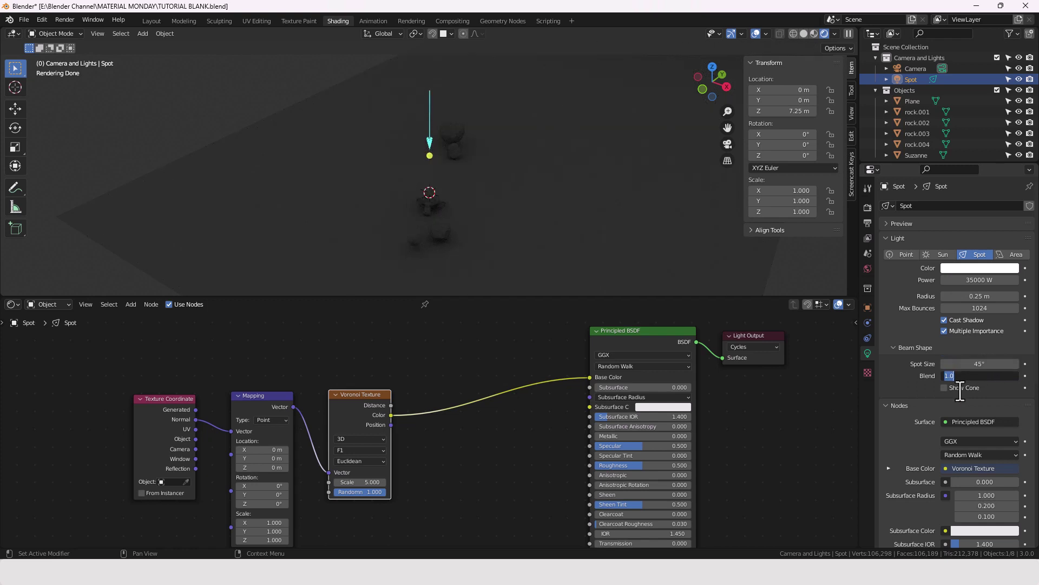
left_click(956, 387)
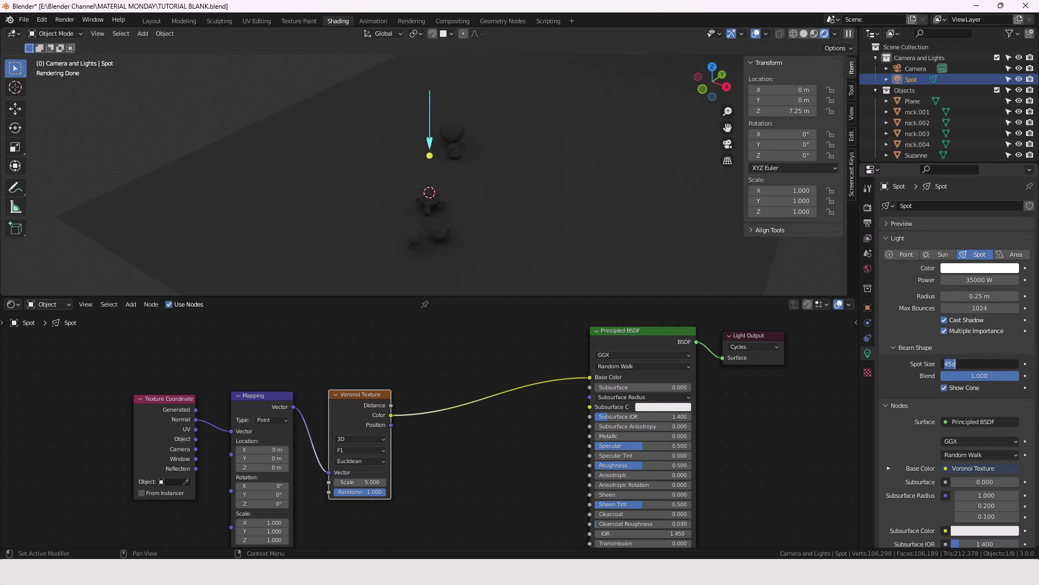
left_click_drag(971, 364, 1018, 364)
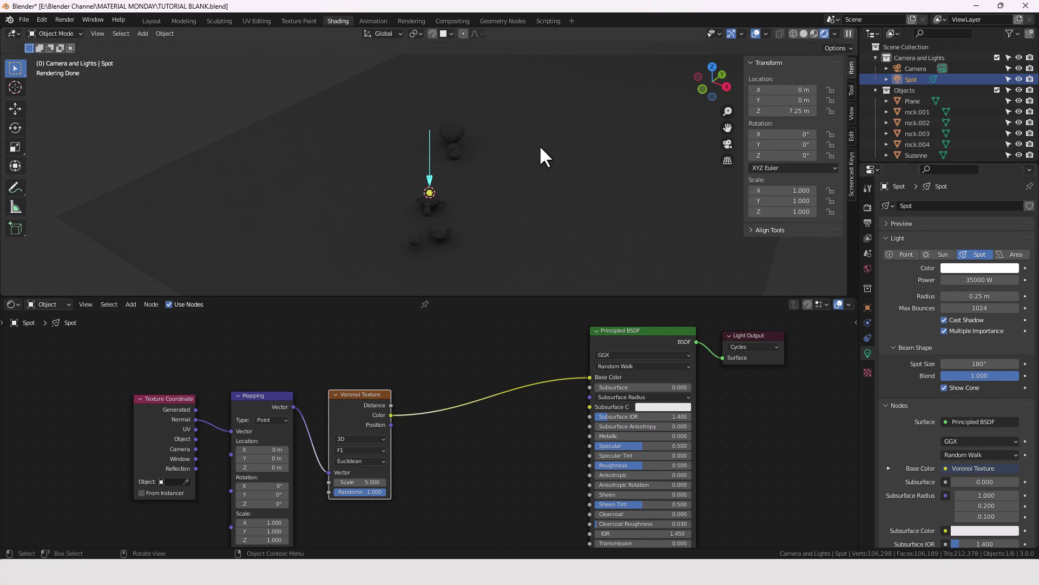
Enable Extras in Viewport Overlays so the light cone and camera are displayed
left_click(766, 34)
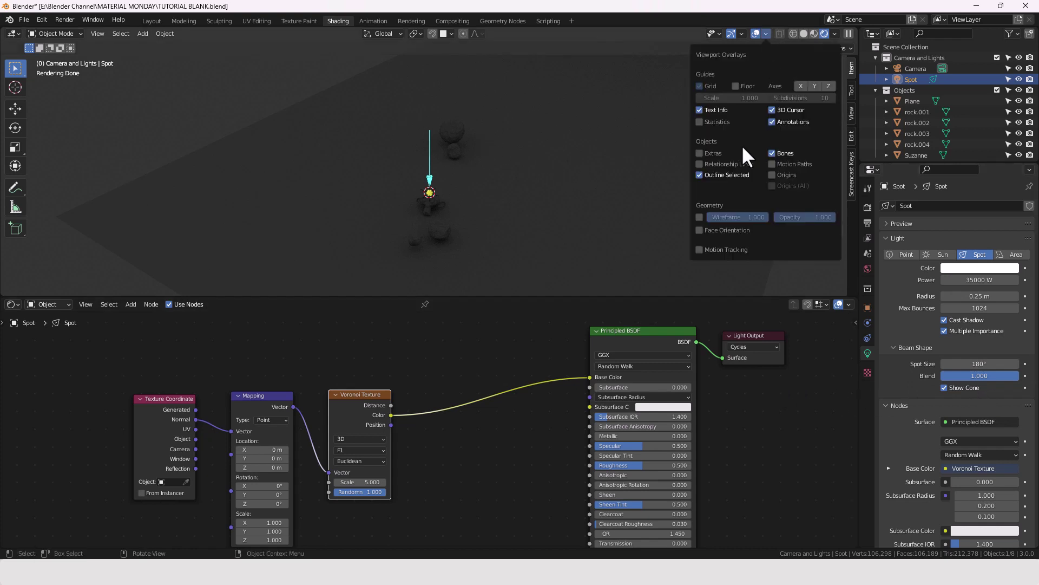
left_click(704, 153)
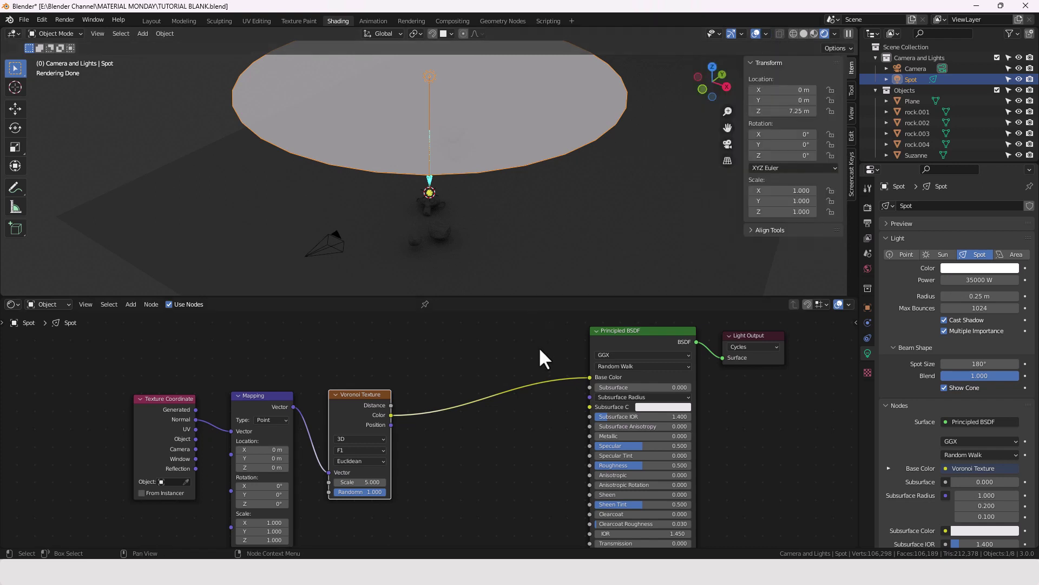
middle_click_drag(498, 161, 506, 205, "shift")
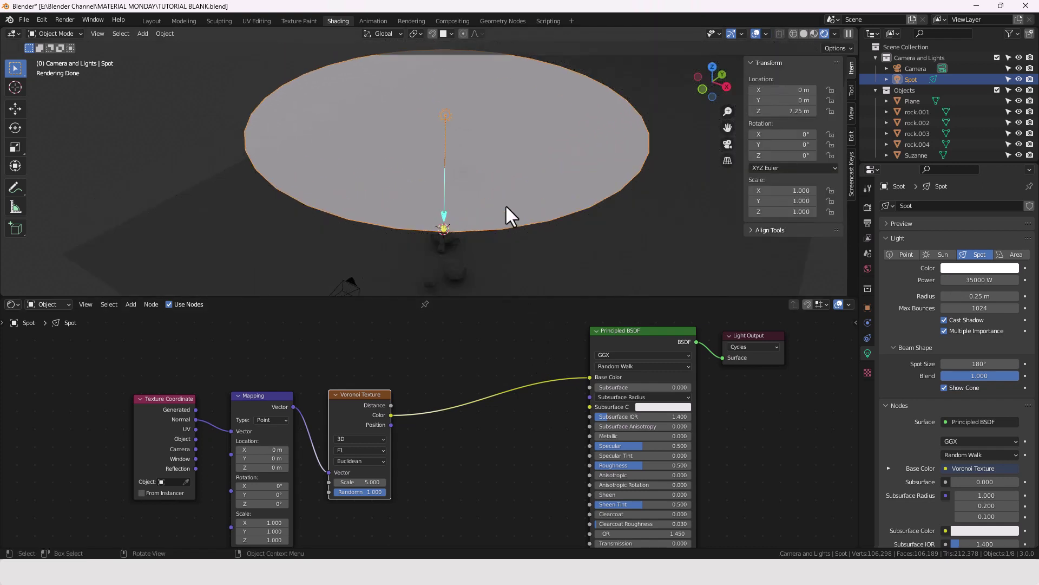
left_click(835, 34)
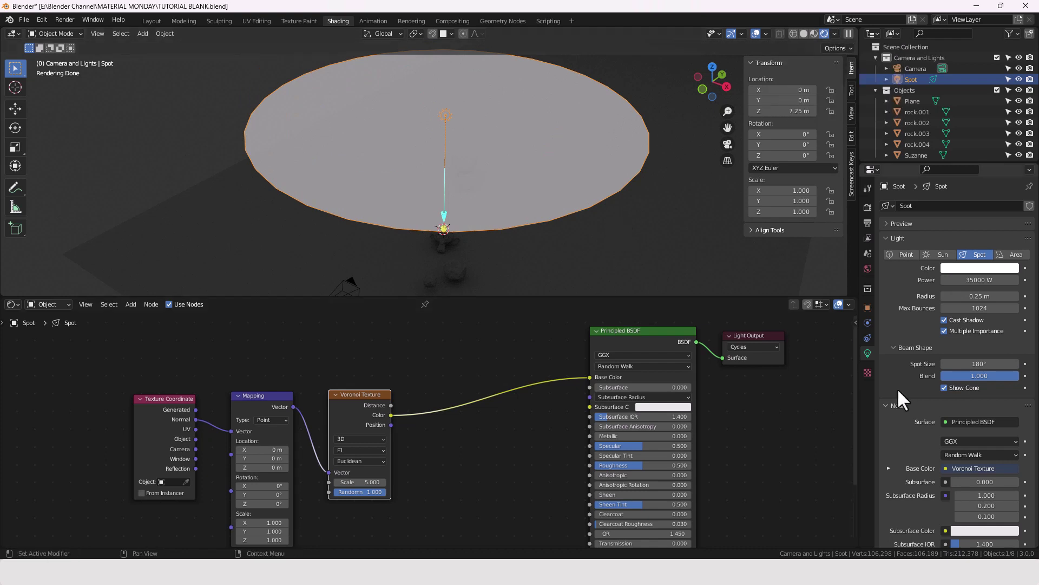
Set the spot light's Spot Size to 90° and its Radius to 0 m
left_click(972, 365)
type("90")
key("Return")
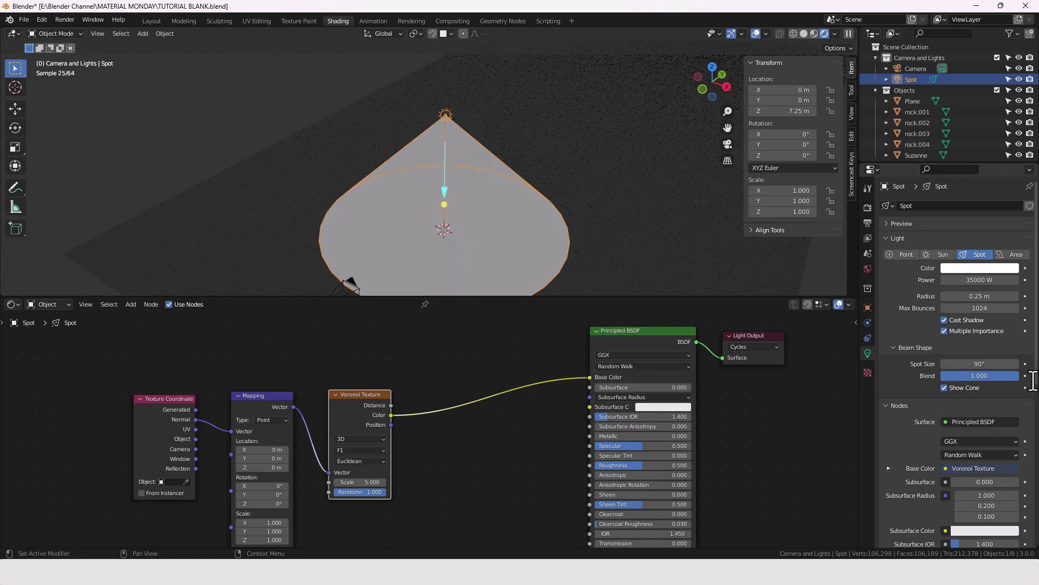
middle_click_drag(599, 221, 604, 207)
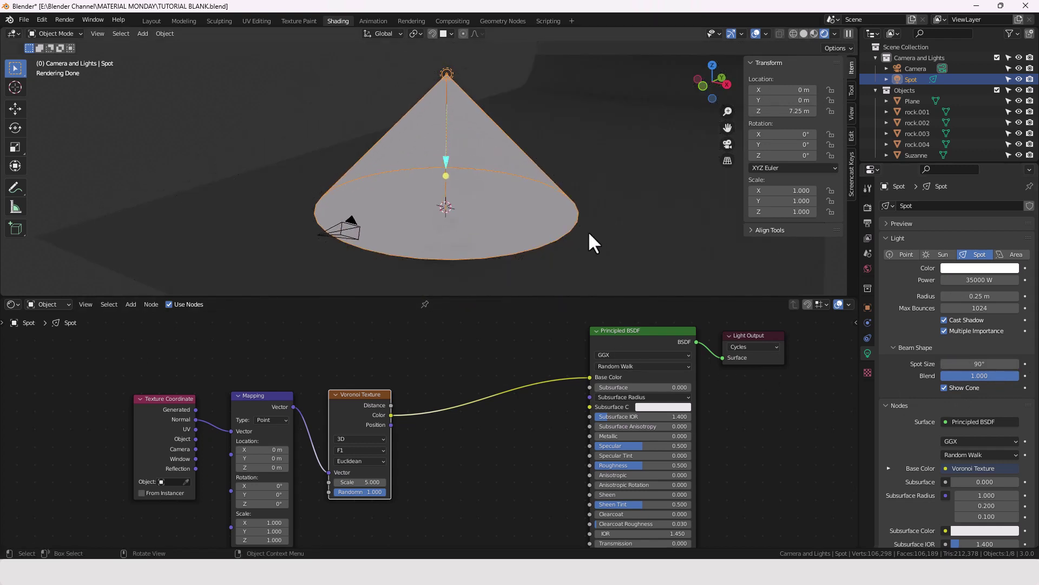
left_click(969, 298)
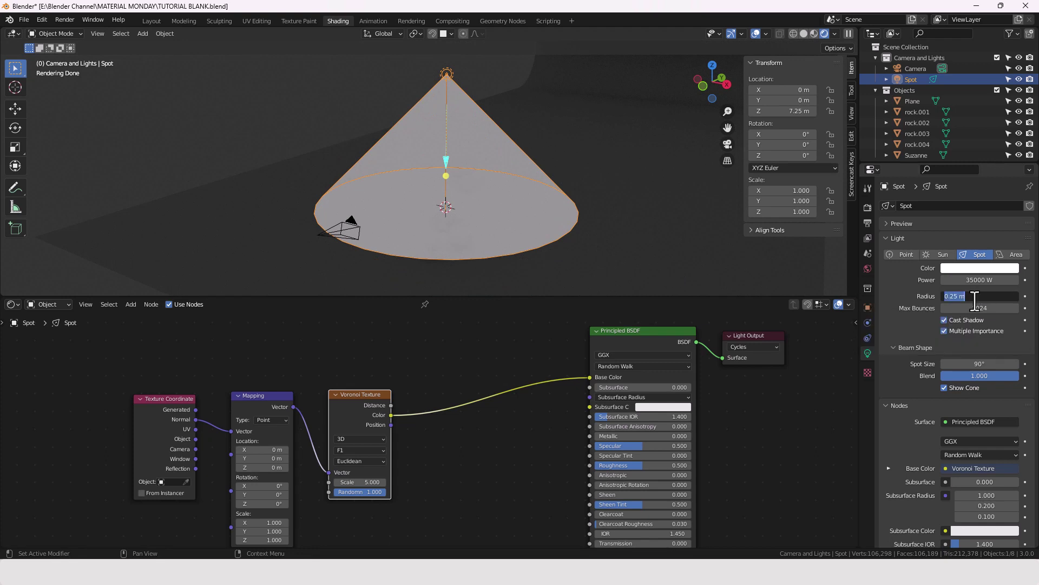
type("0")
key("Return")
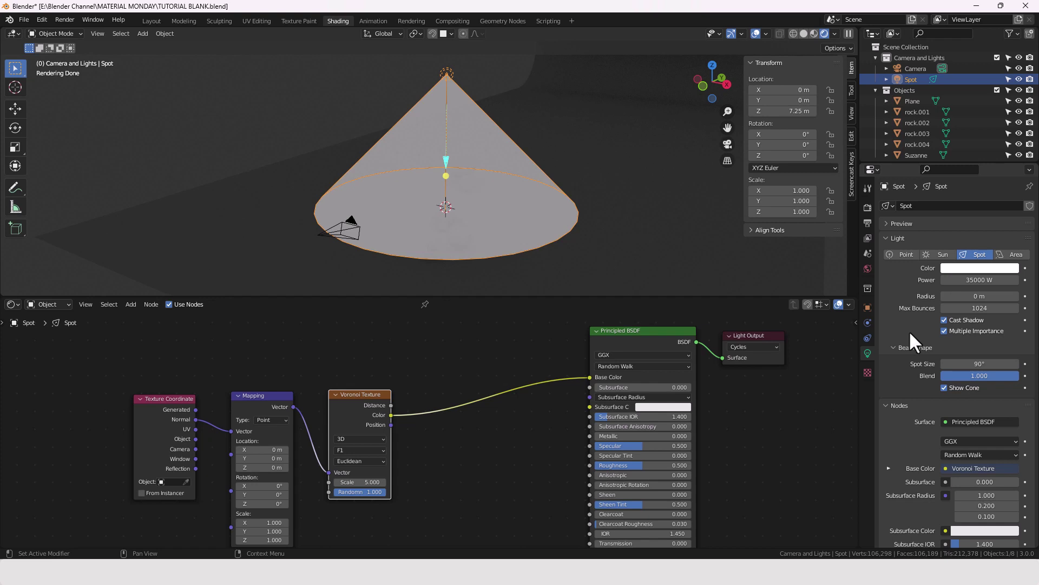
Hide the spotlight cone and move the Voronoi Color link from Base Color to Emission
left_click(944, 388)
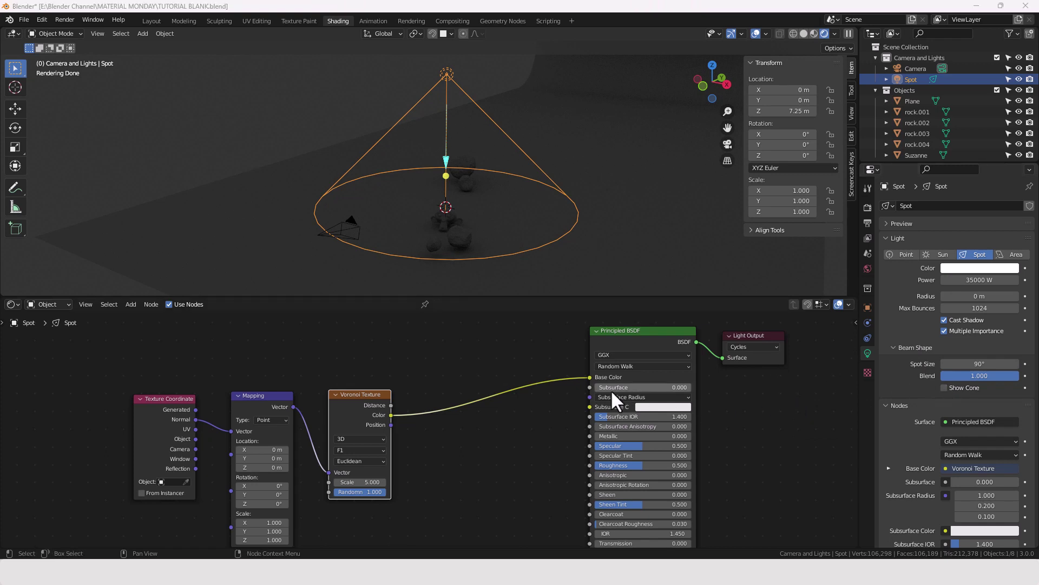
middle_click_drag(530, 478, 522, 432)
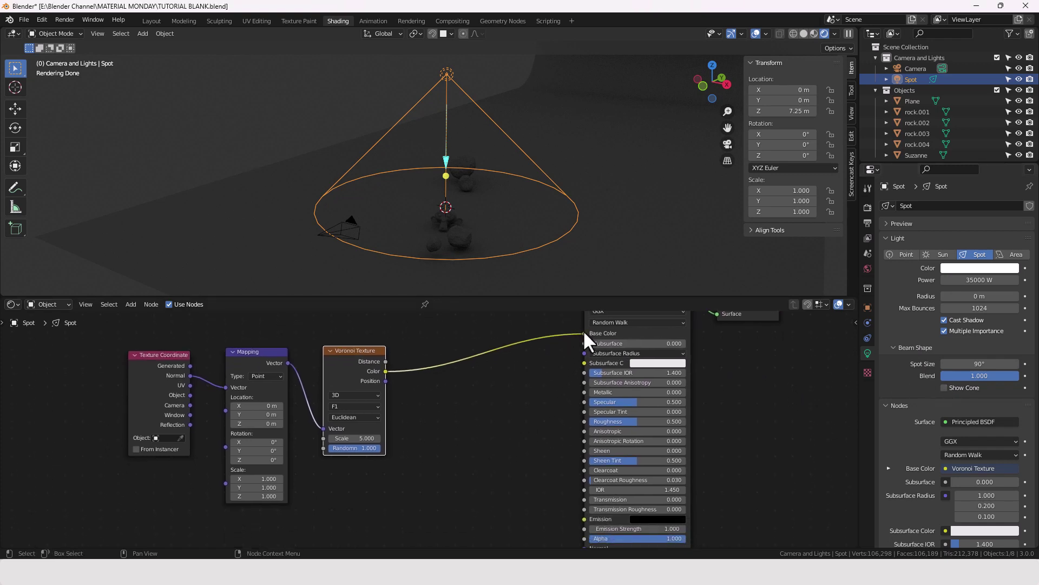
left_click_drag(585, 333, 583, 511)
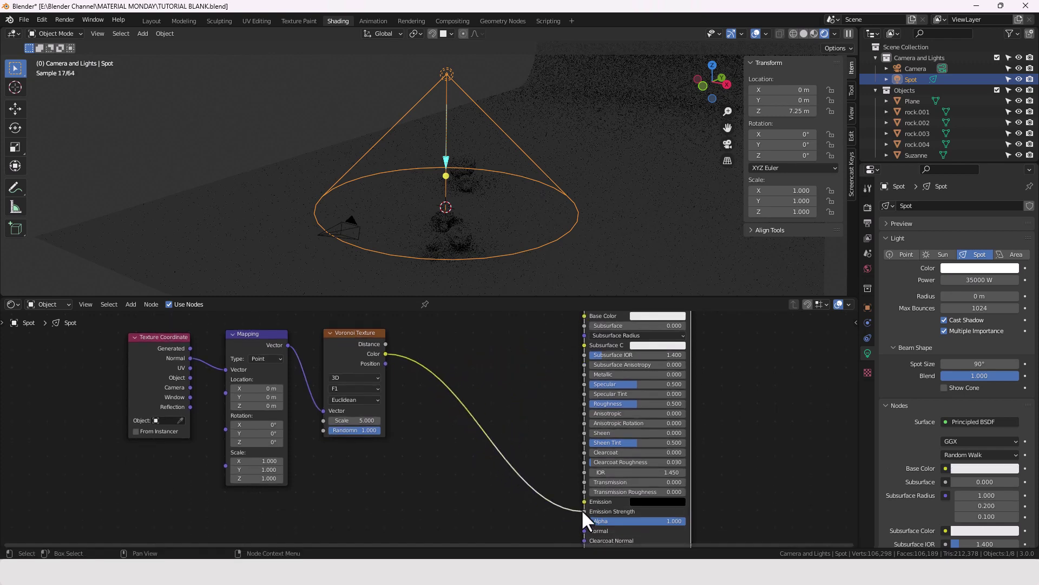
Raise the Emission colour's brightness so the cell pattern lights the floor
left_click(646, 501)
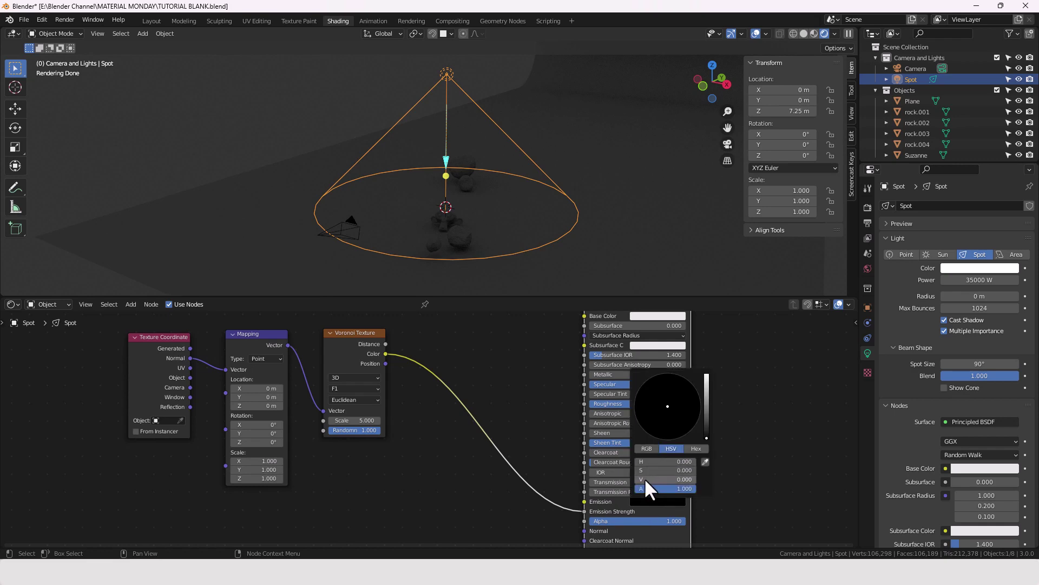
left_click_drag(644, 478, 696, 476)
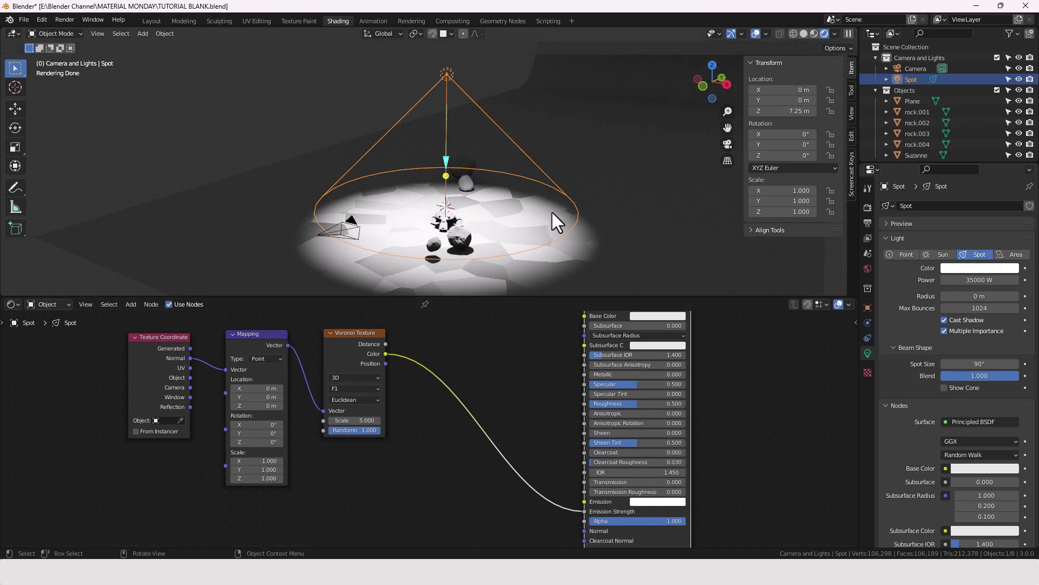
scroll(539, 464, "down", 1)
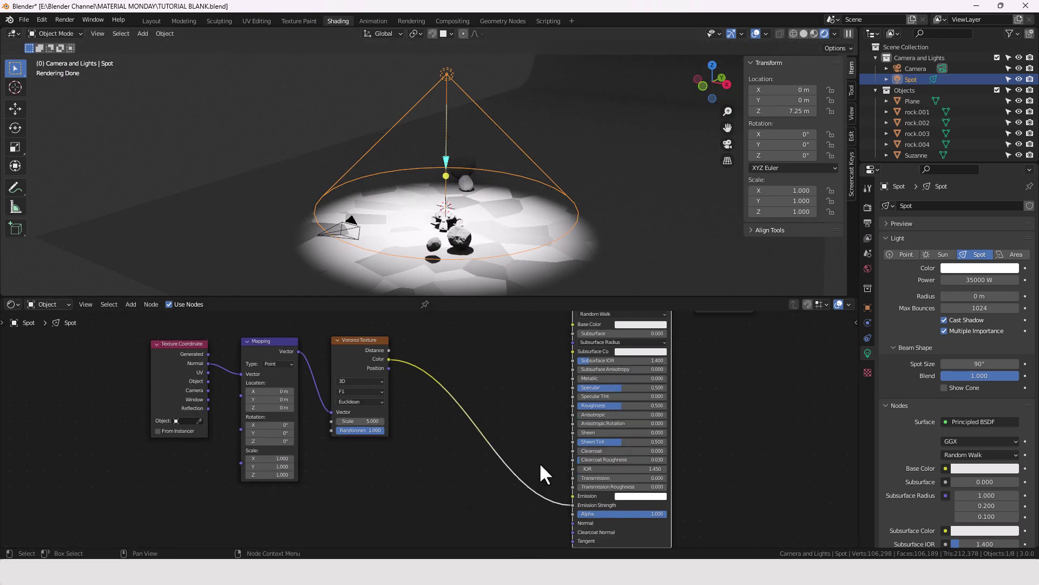
middle_click_drag(540, 460, 550, 480)
scroll(539, 448, "down", 2)
middle_click_drag(535, 438, 529, 438)
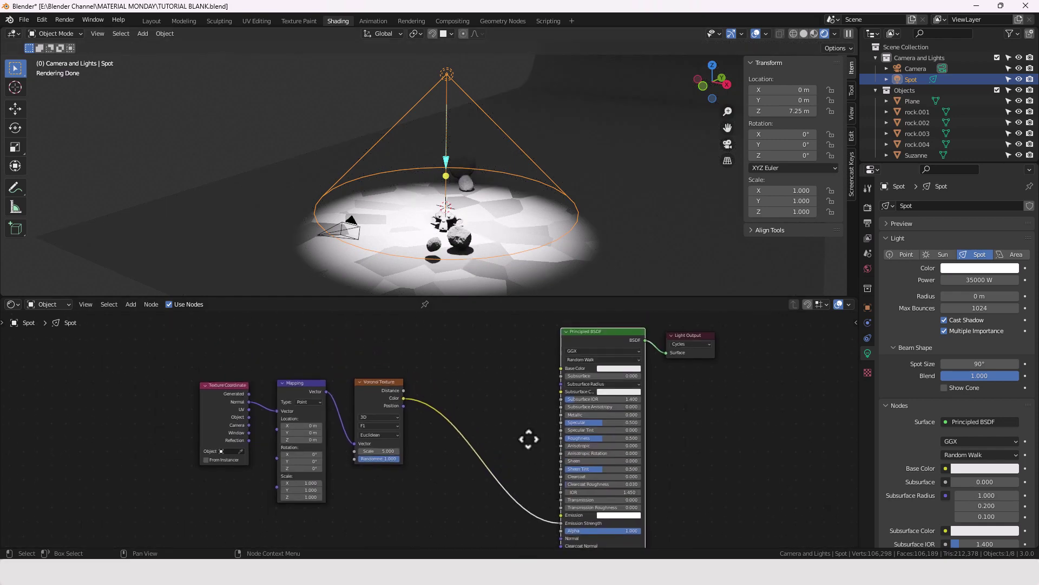
scroll(529, 436, "down", 1)
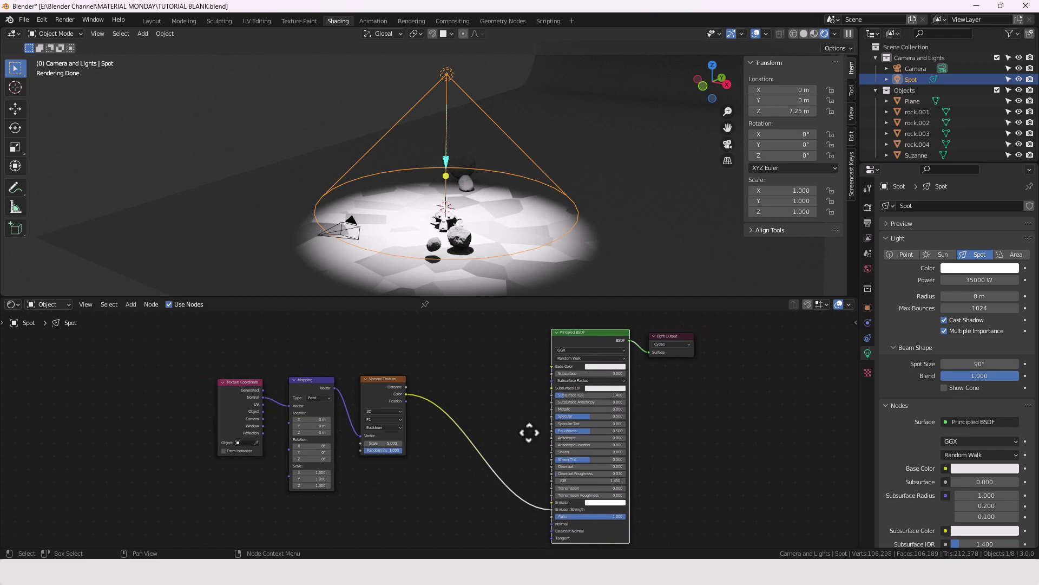
Saturate the Emission colour toward red
left_click(611, 501)
mouse_move(602, 481)
left_mouse_down()
mouse_move(641, 480)
mouse_move(590, 481)
left_mouse_up()
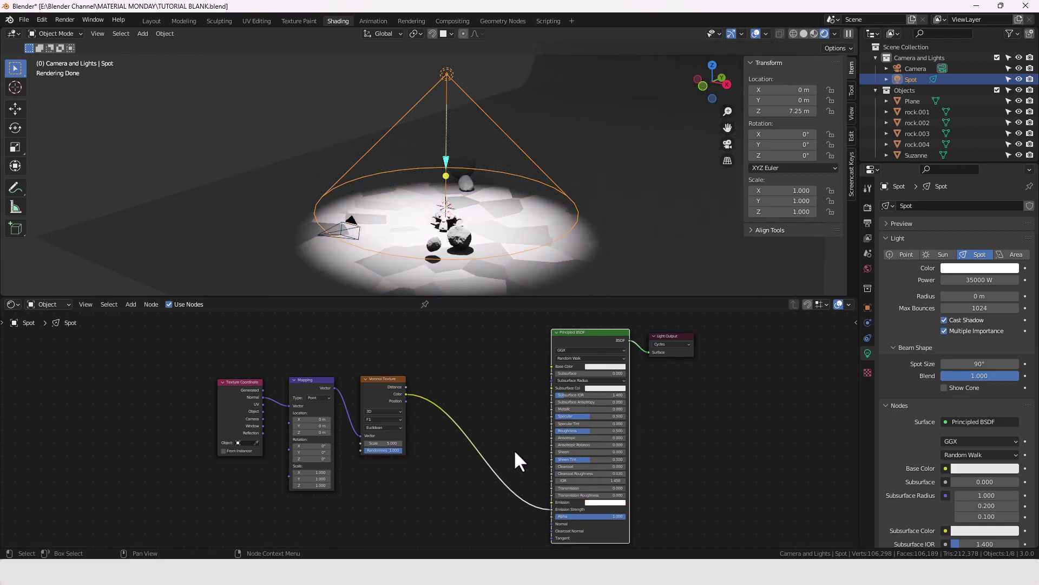
scroll(515, 450, "up", 3)
scroll(572, 444, "up", 1)
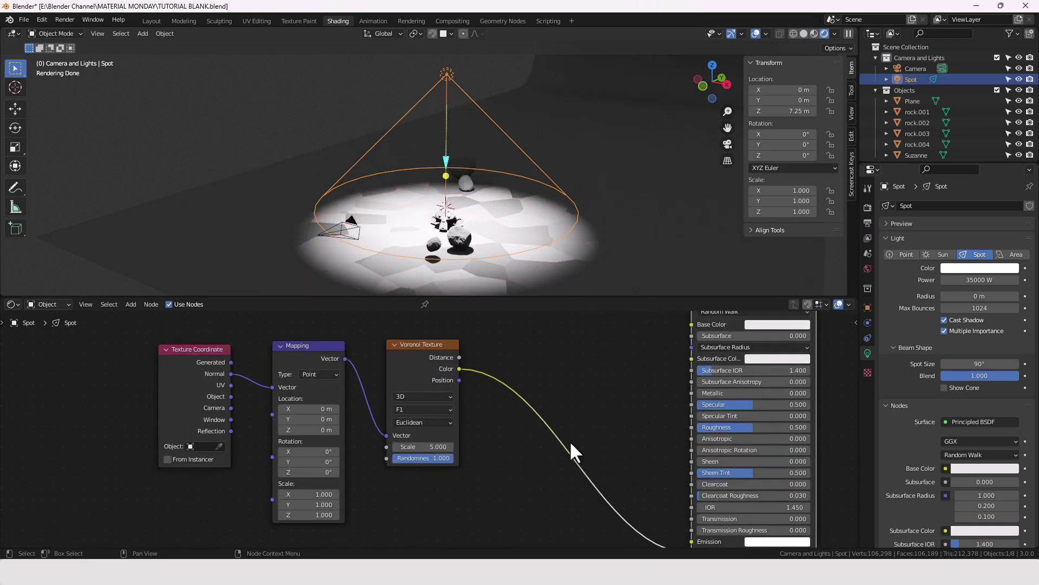
Make the Voronoi Texture 4D with Scale 10 and link Distance to Emission Strength
left_click(407, 398)
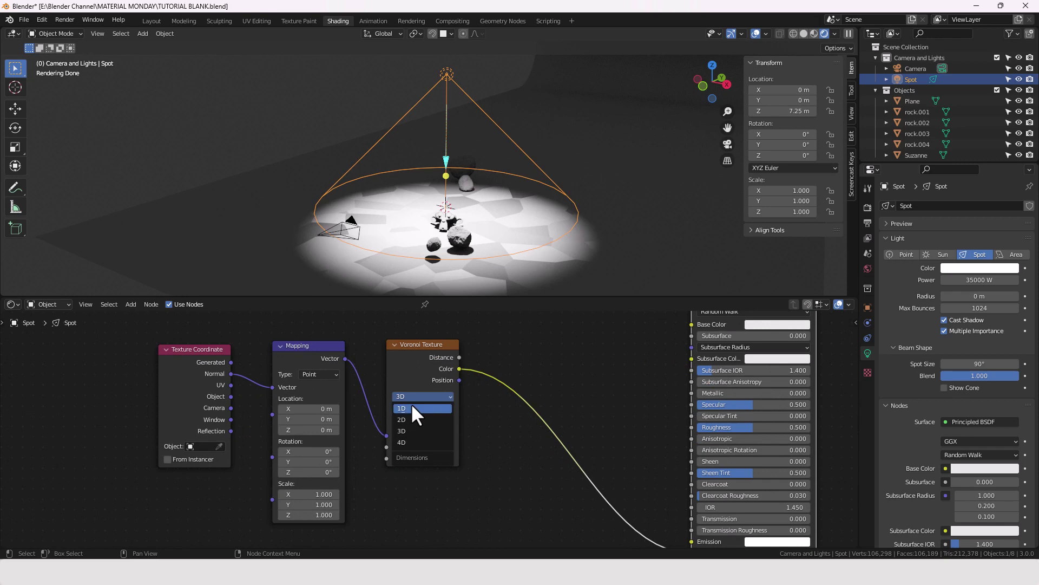
left_click(416, 445)
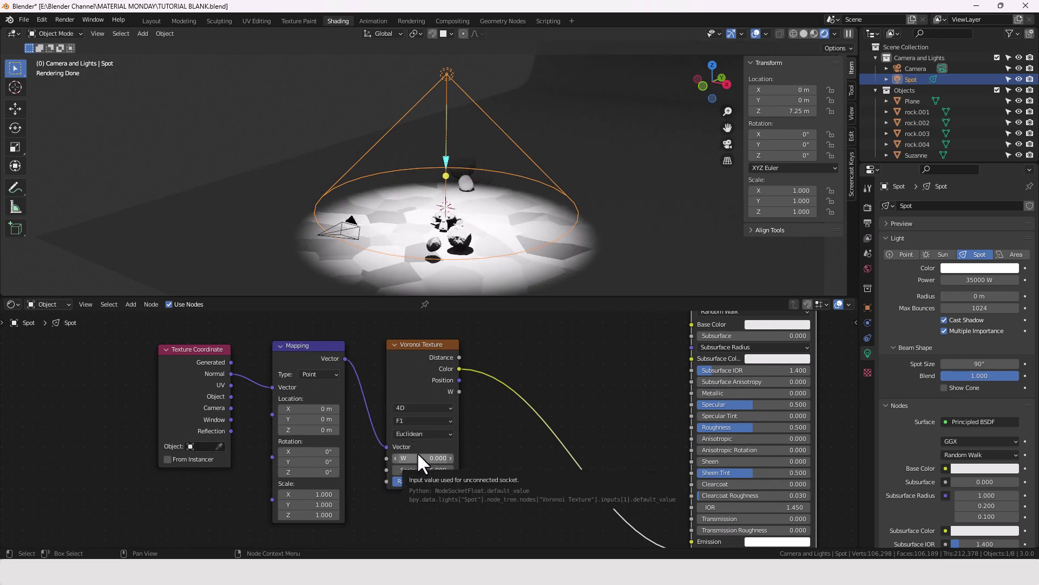
left_click(426, 470)
key("Return")
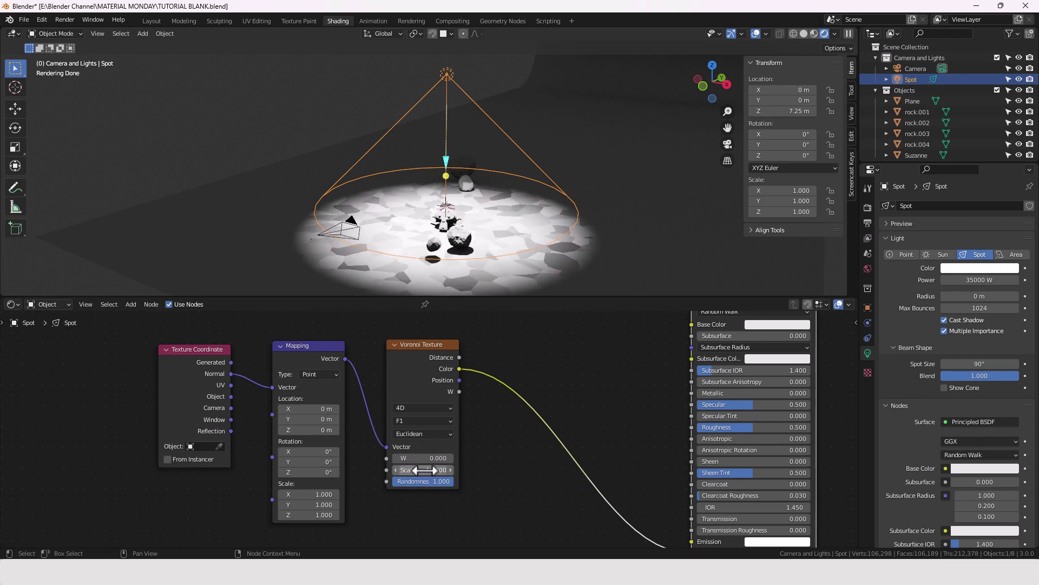
scroll(528, 428, "down", 2)
middle_click_drag(528, 433, 487, 387)
left_click_drag(418, 348, 583, 489)
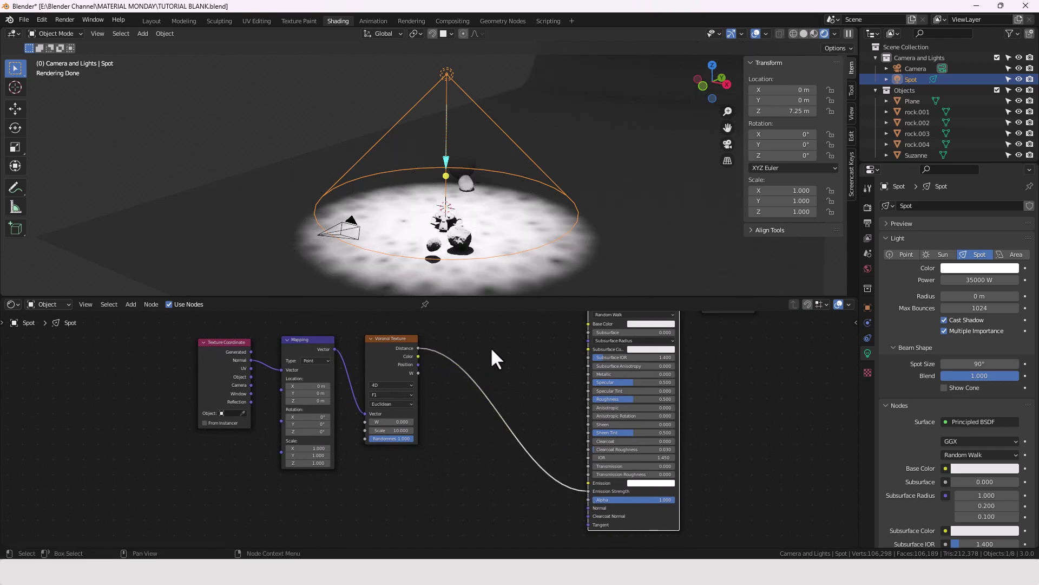
scroll(492, 360, "up", 3)
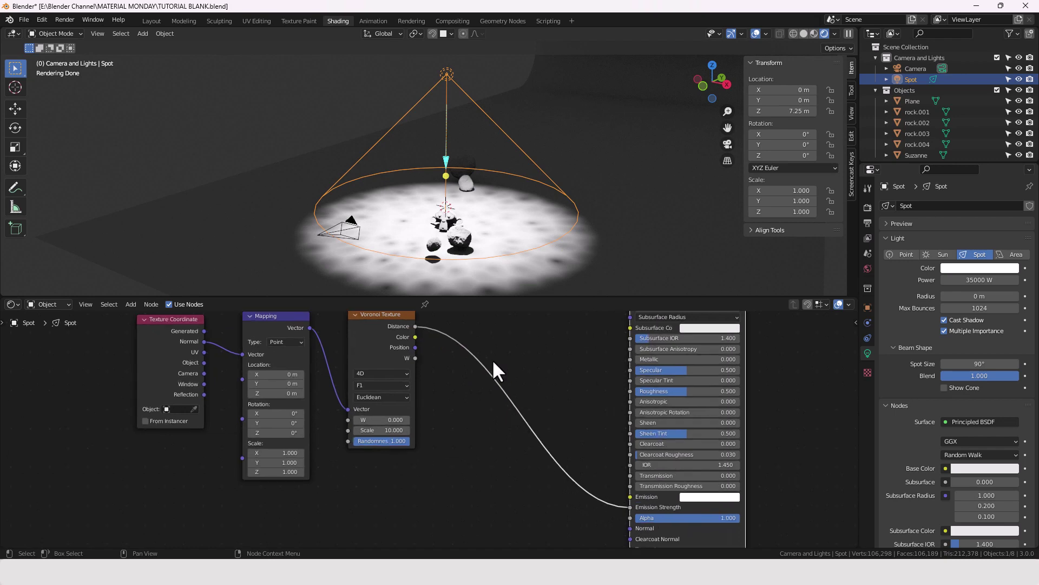
Insert a Math node on the Voronoi Distance link and set it to Power
middle_click_drag(494, 363, 464, 399)
key("shift+a")
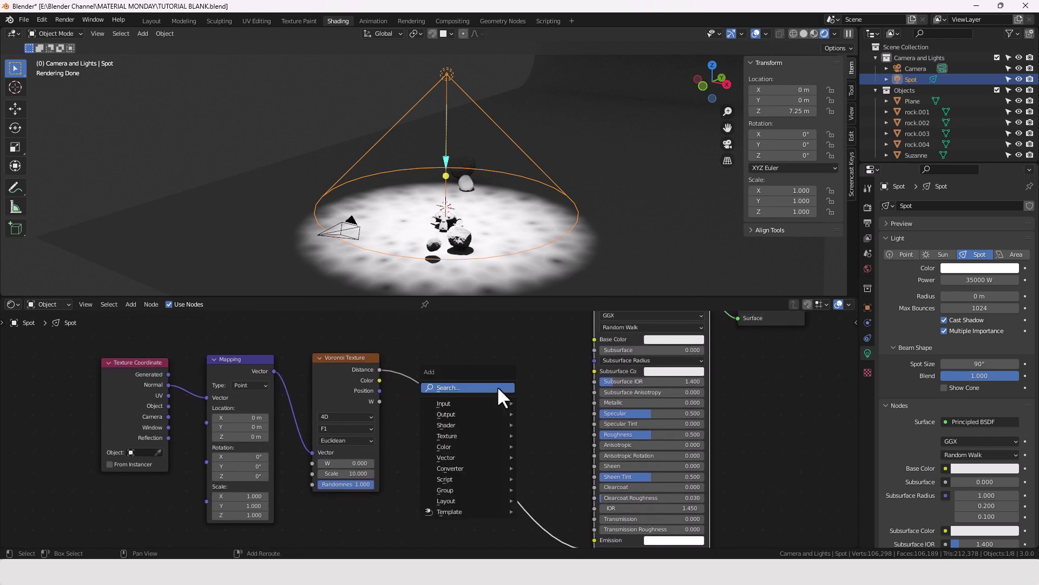
left_click(497, 387)
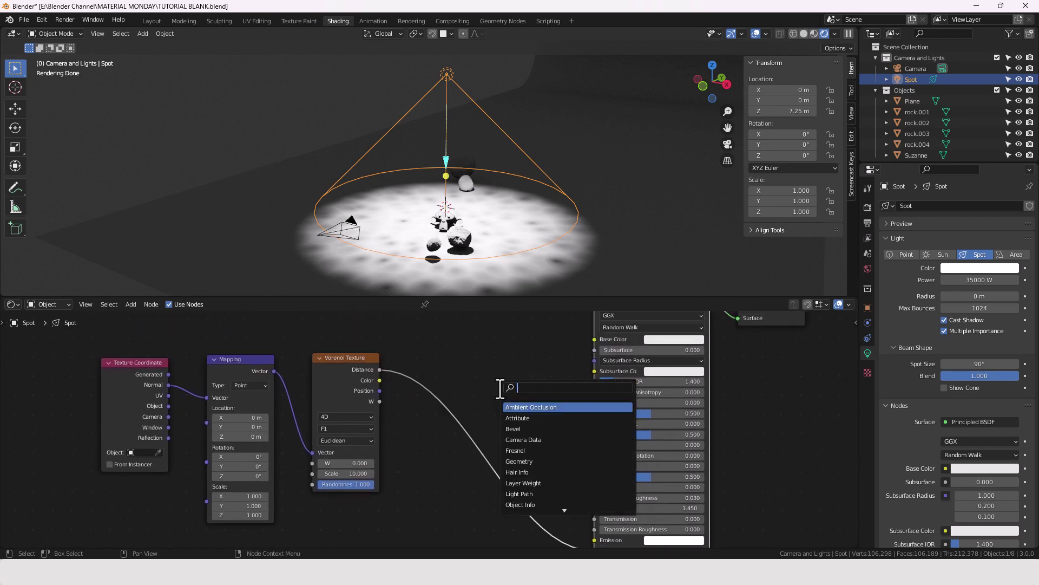
type("add")
key("Return")
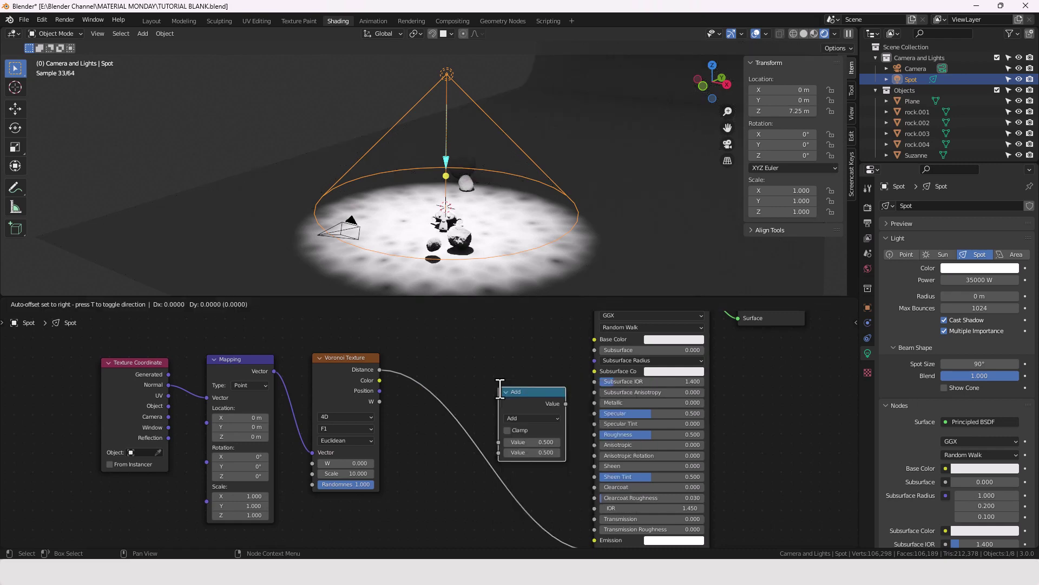
left_click(419, 365)
left_click(443, 394)
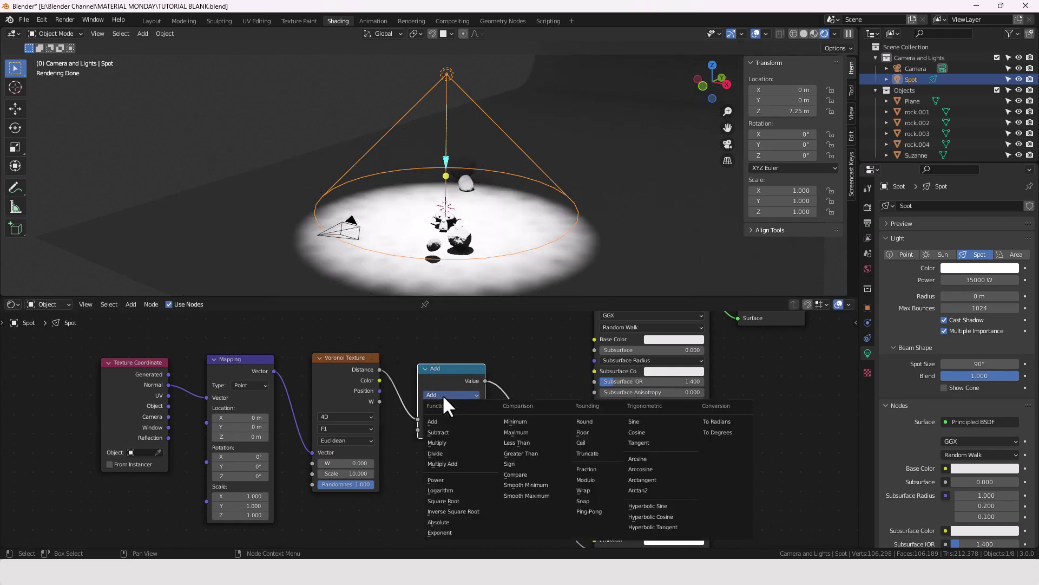
left_click(450, 480)
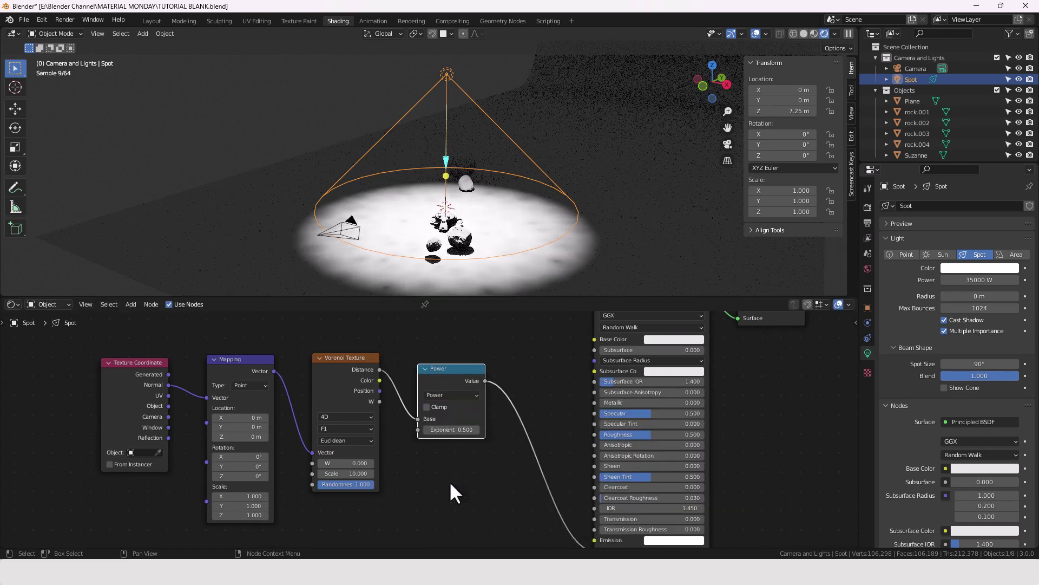
left_click(444, 495)
Add a ColorRamp node via the add-node search
key("shift+a")
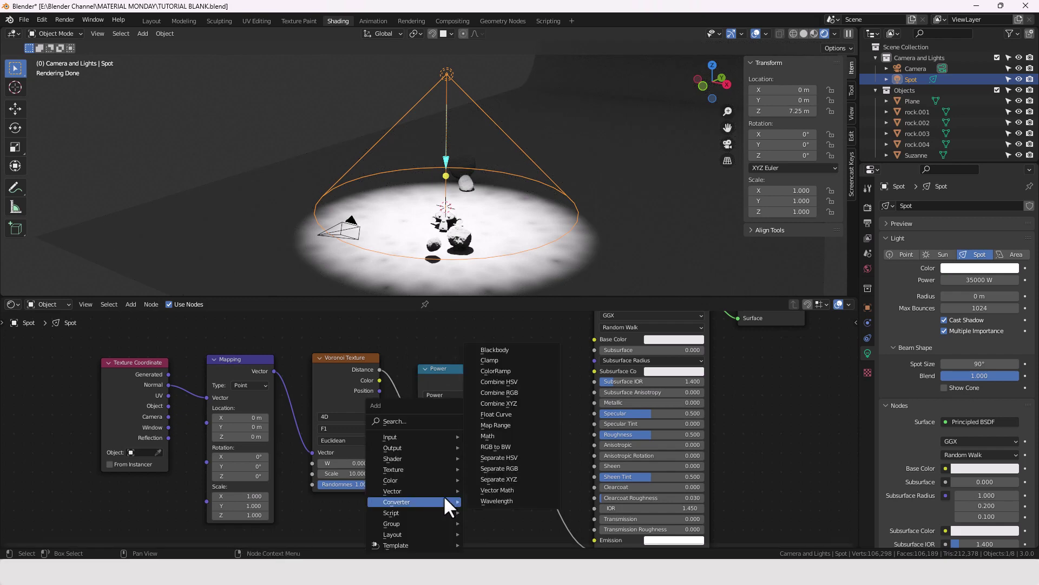
type("COLO")
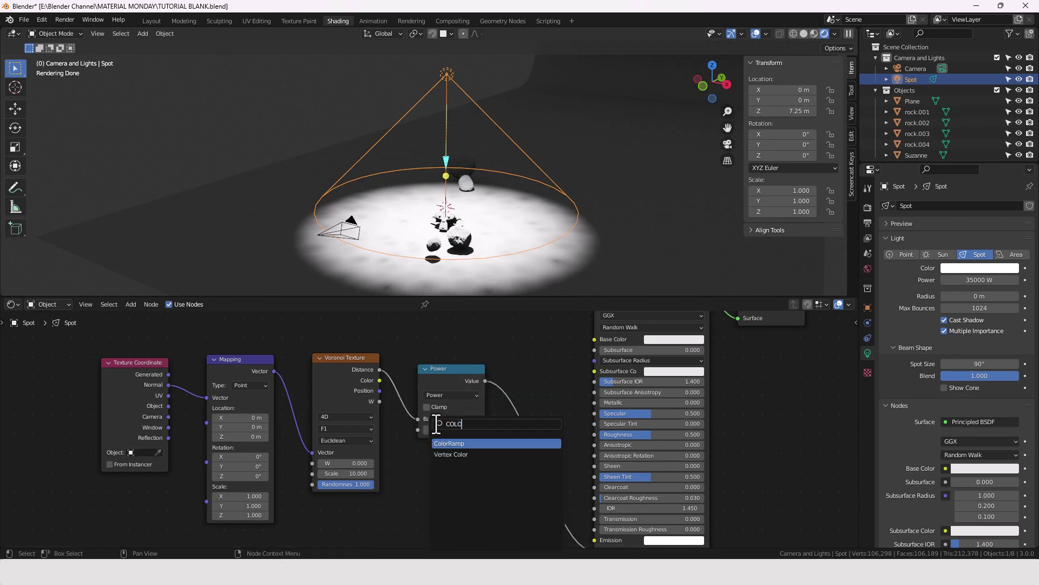
key("Return")
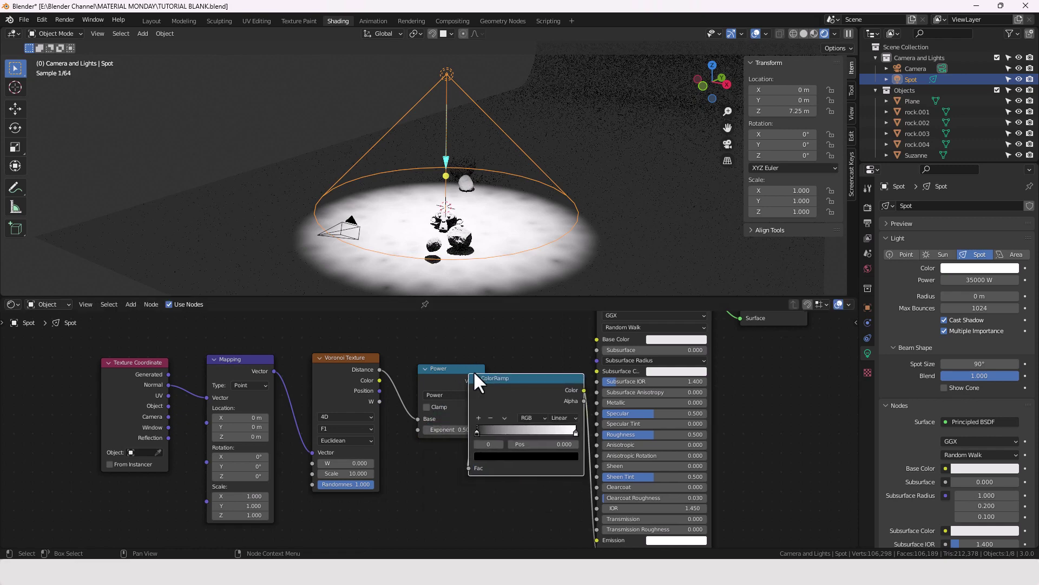
Place the ColorRamp after the Power node and set its interpolation to B-Spline
left_click(521, 383)
middle_click_drag(510, 483, 323, 481)
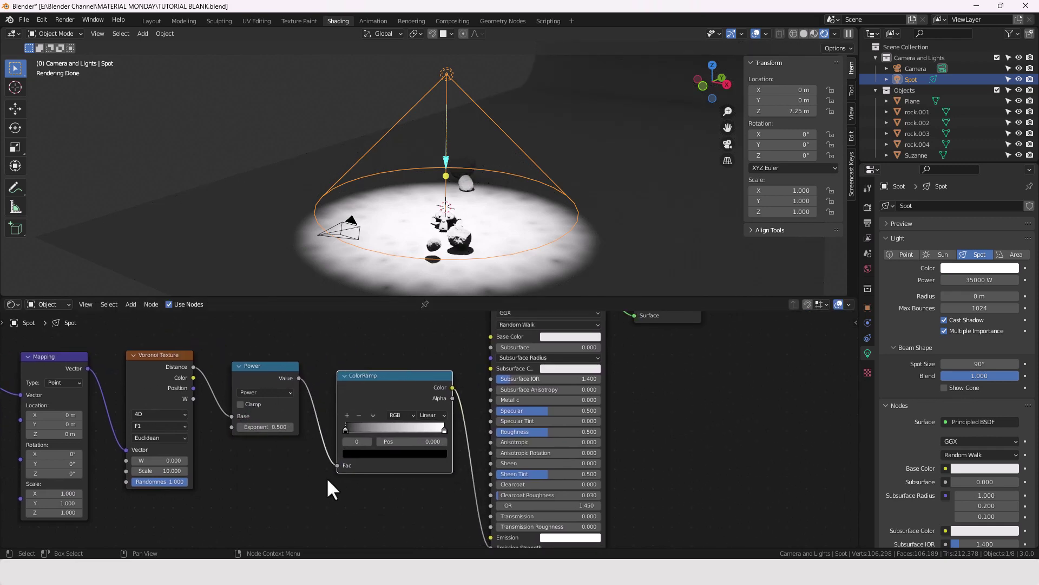
scroll(382, 464, "up", 3)
left_click(436, 406)
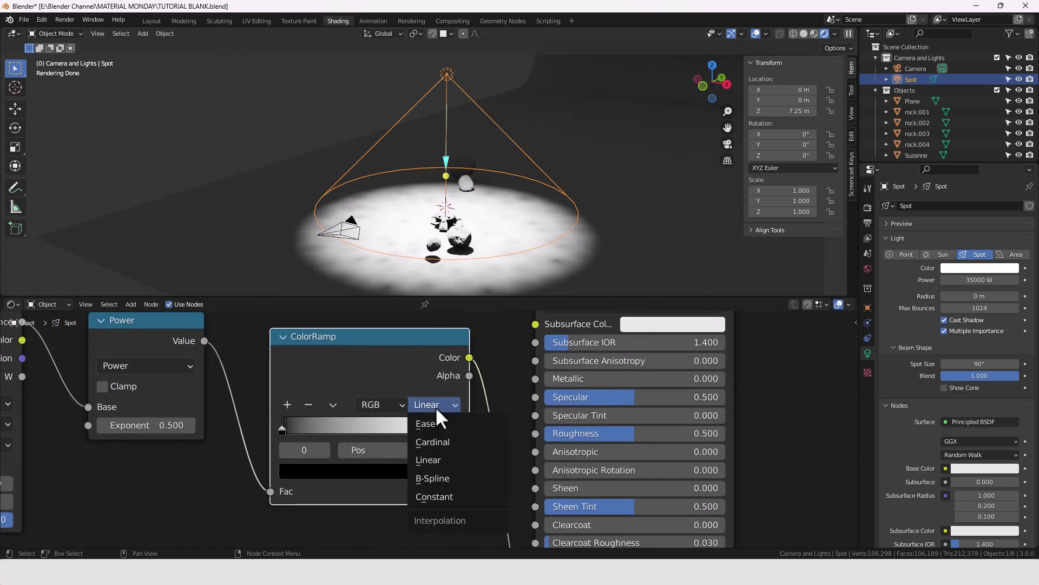
left_click(444, 477)
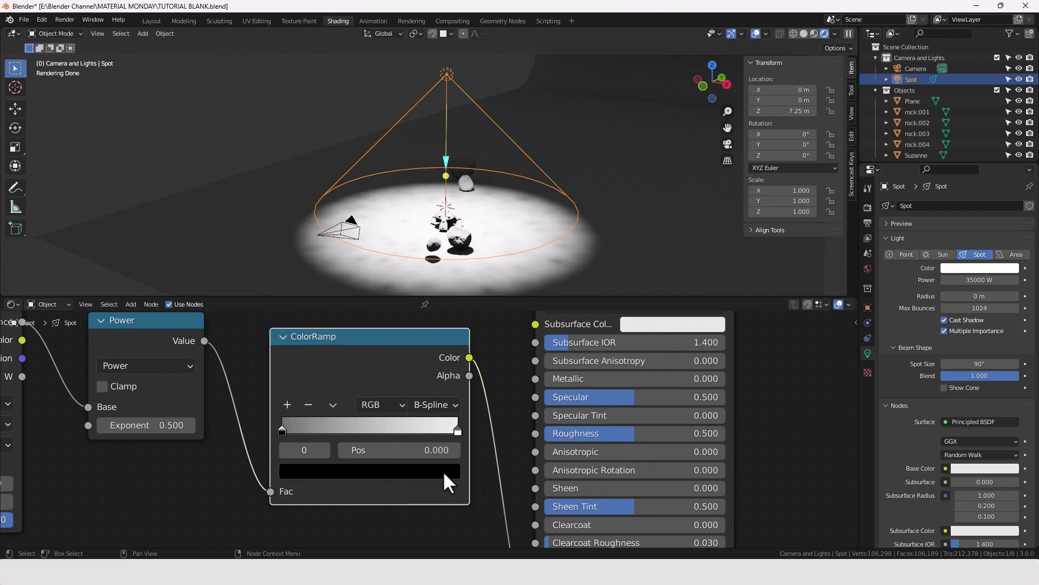
Darken the ramp's black stop to a grey with value 0.1
scroll(442, 471, "up", 2)
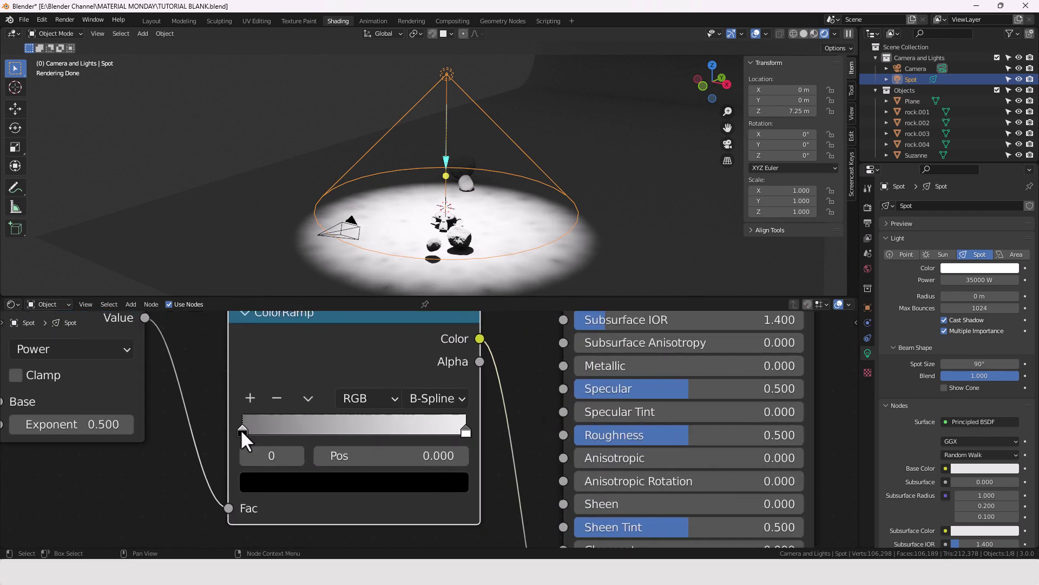
left_click(273, 482)
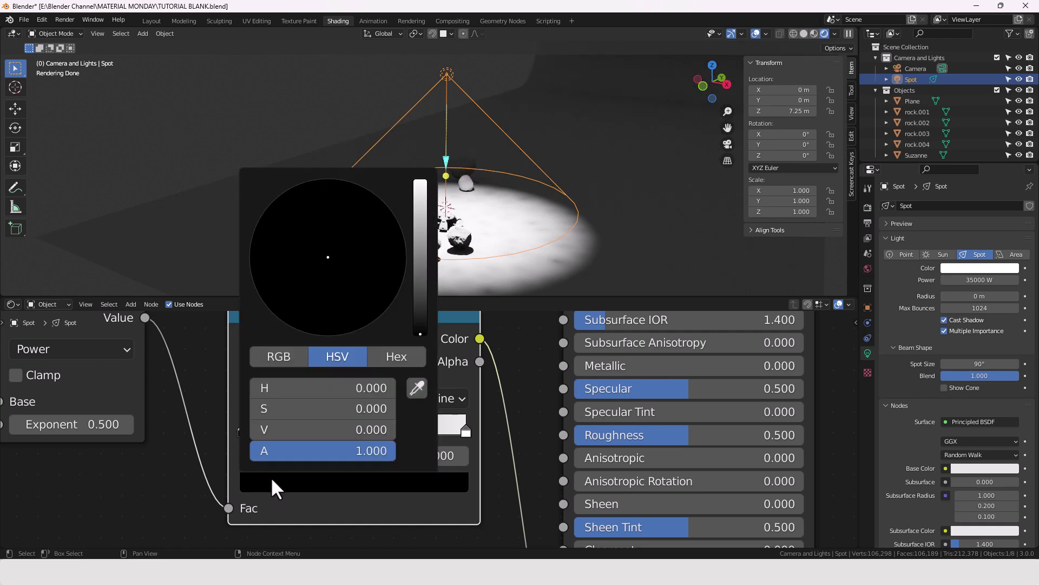
left_click(281, 440)
type(".")
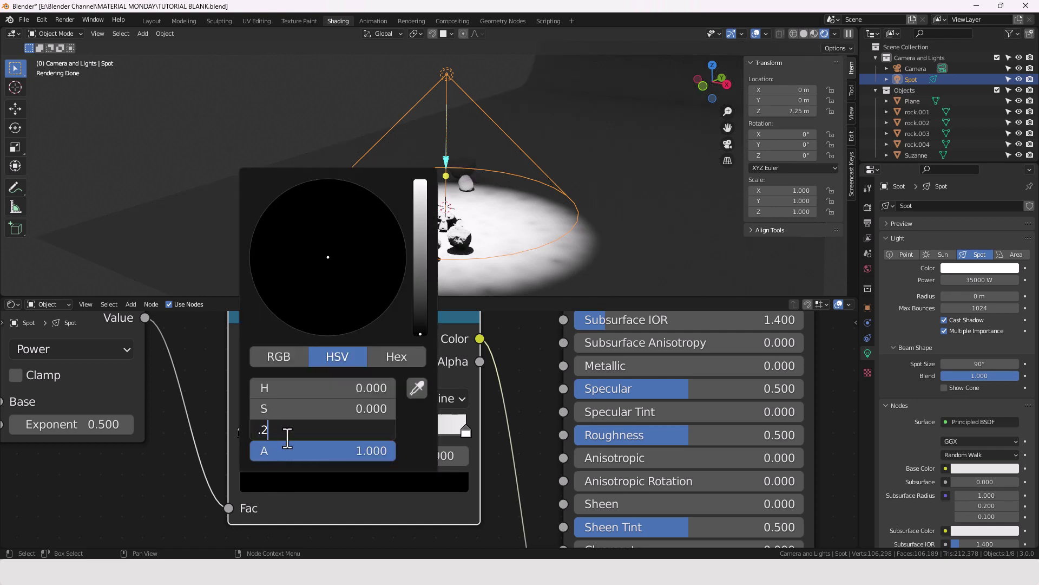
type("2")
key("Return")
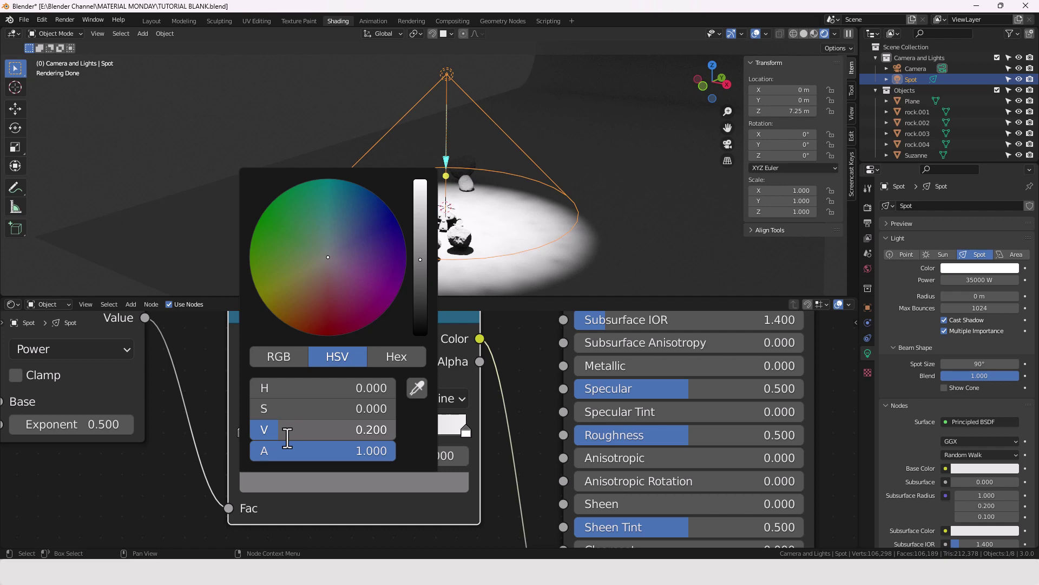
left_click(287, 433)
type(".1")
key("Return")
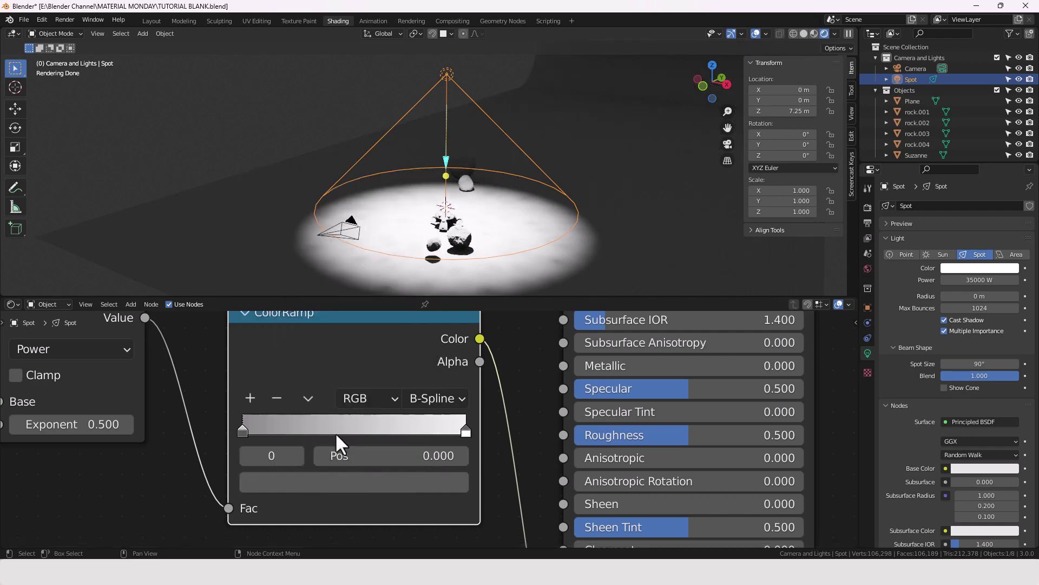
Add a ramp stop at 0.75 and move the dark left stop to 0.5
left_click(251, 398)
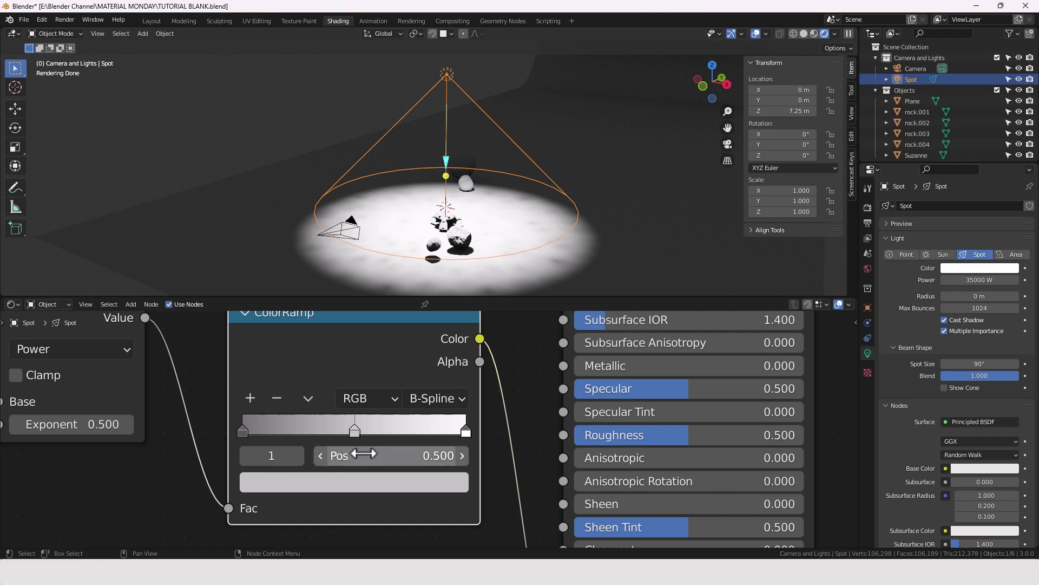
left_click(360, 456)
type(".75")
key("Return")
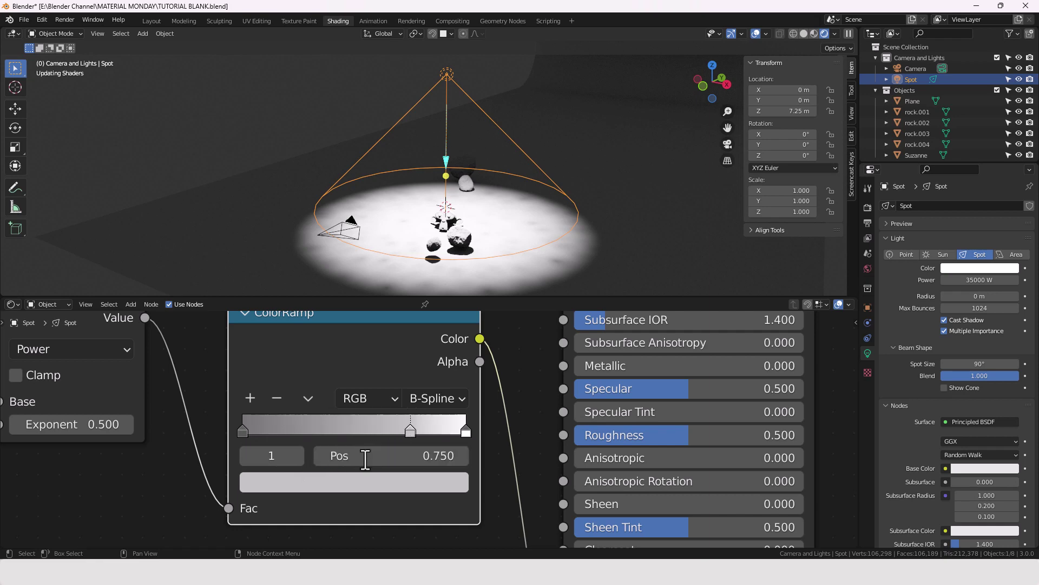
left_click(239, 433)
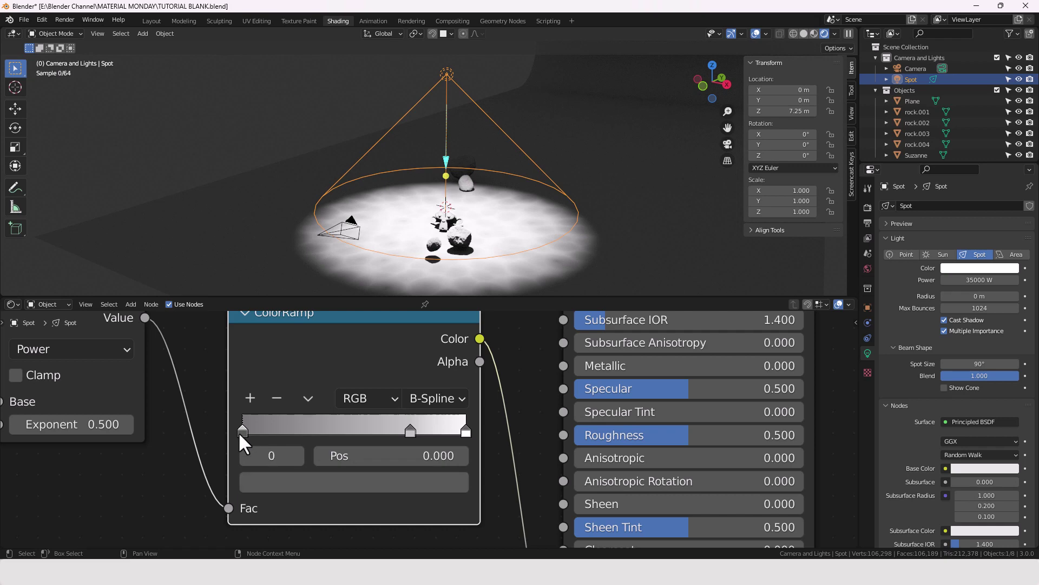
left_click(397, 456)
type(".5")
key("Return")
scroll(409, 271, "down", 2)
Move the ColorRamp's dark stop to position 0.5
mouse_move(358, 428)
left_mouse_down()
mouse_move(390, 429)
mouse_move(349, 430)
left_mouse_up()
left_click(390, 460)
type(".5")
key("Return")
Set the Power node's exponent to 2
scroll(587, 466, "down", 3)
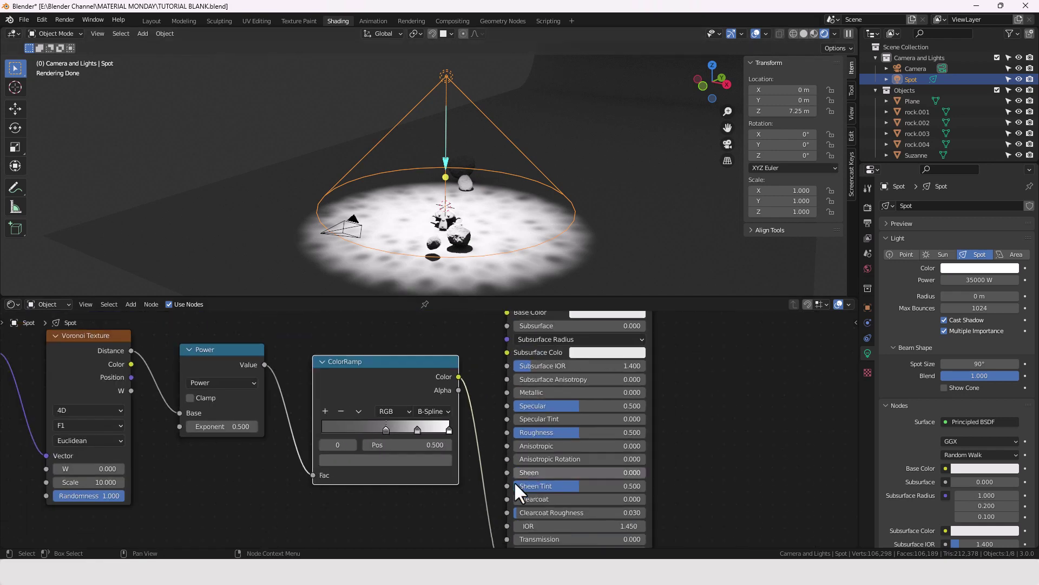
middle_click_drag(499, 469, 527, 447)
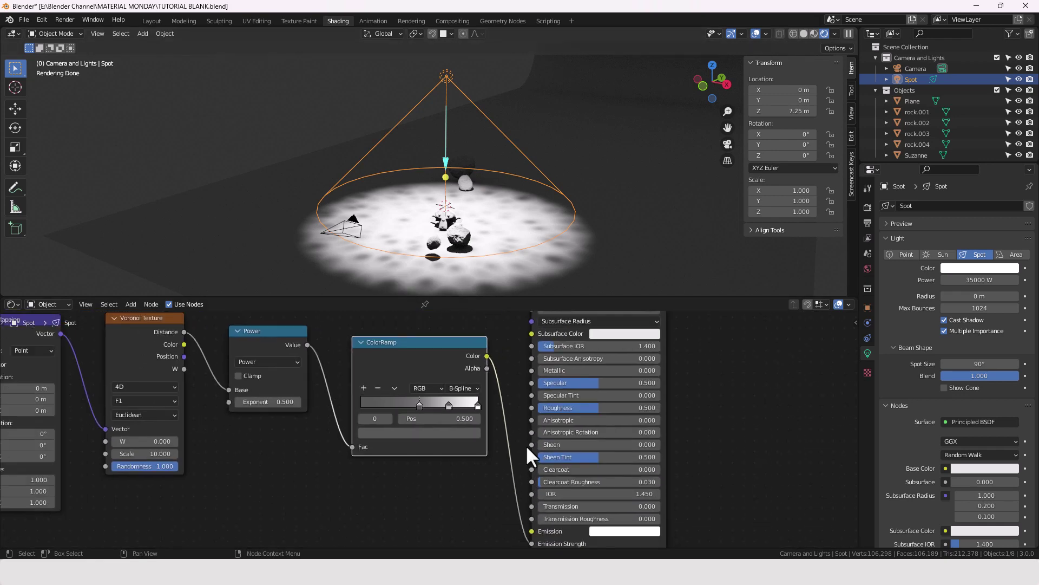
scroll(427, 494, "down", 1)
middle_click_drag(427, 494, 517, 500)
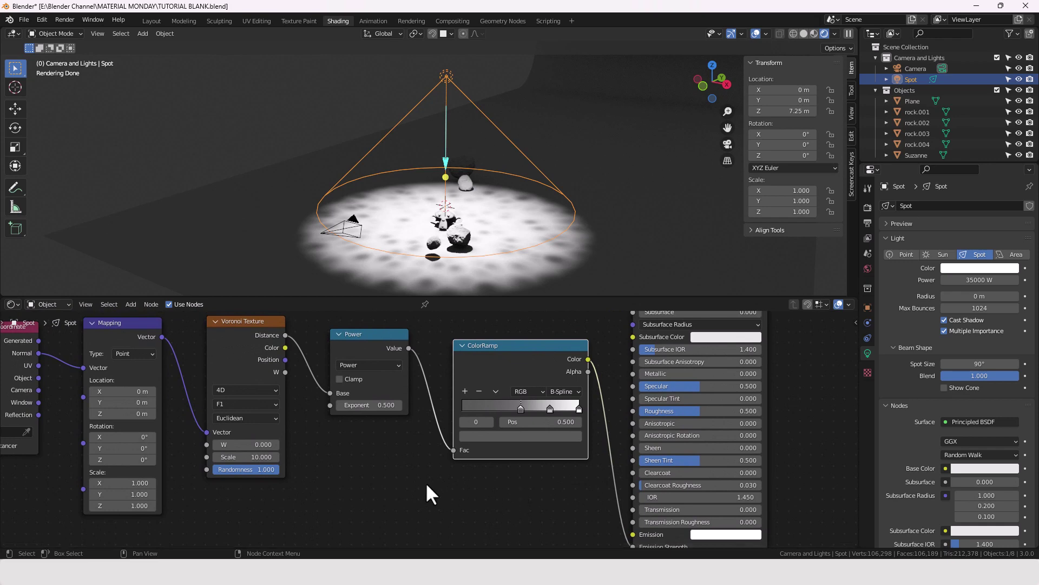
middle_click_drag(426, 482, 437, 486)
scroll(433, 482, "up", 1)
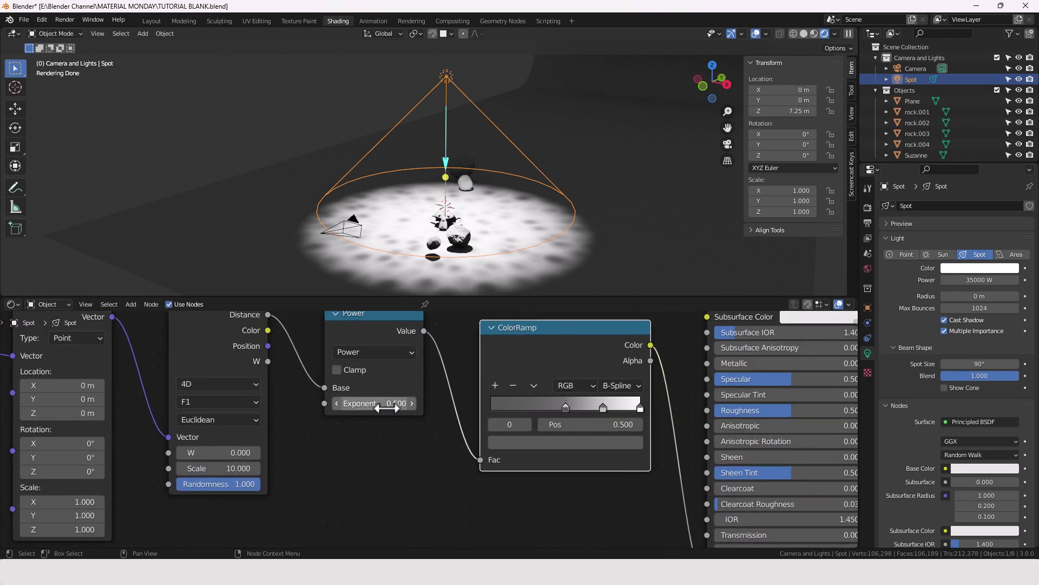
left_click(384, 404)
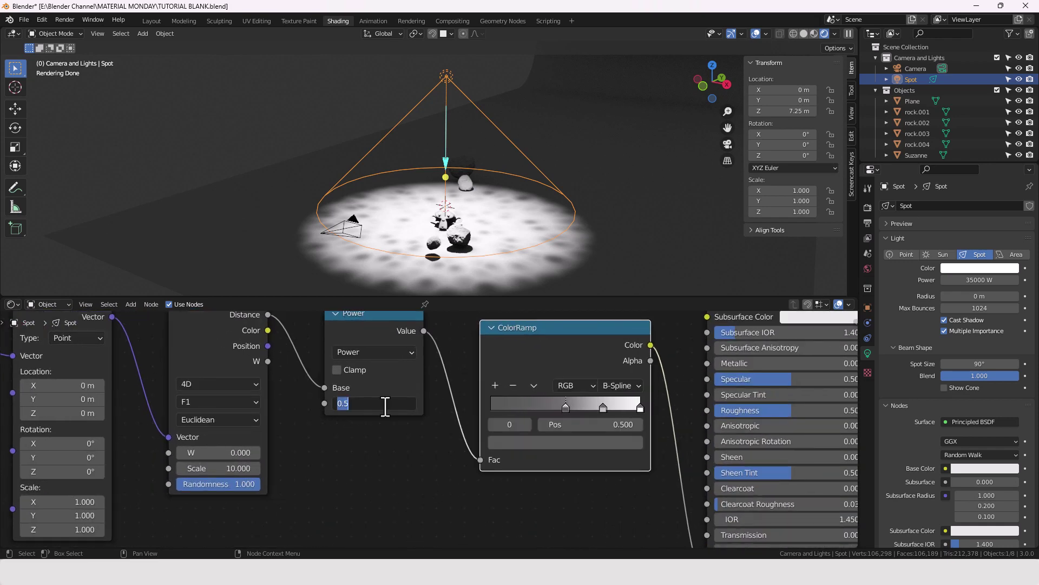
type("2")
key("Return")
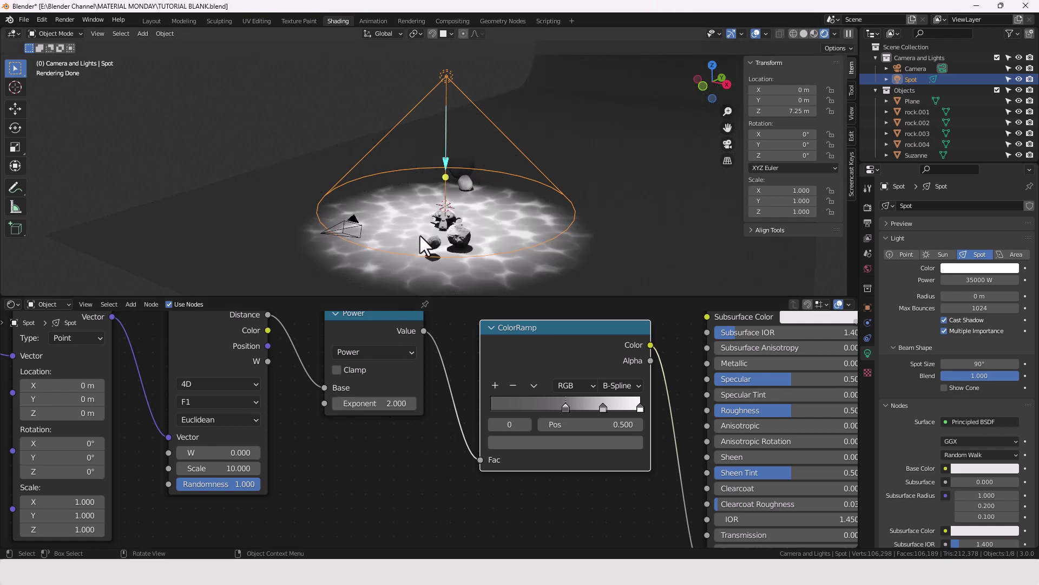
Pan the Shader Editor so Texture Coordinate, Mapping, Voronoi, Power and ColorRamp are all visible
scroll(424, 244, "up", 2)
scroll(427, 248, "down", 2)
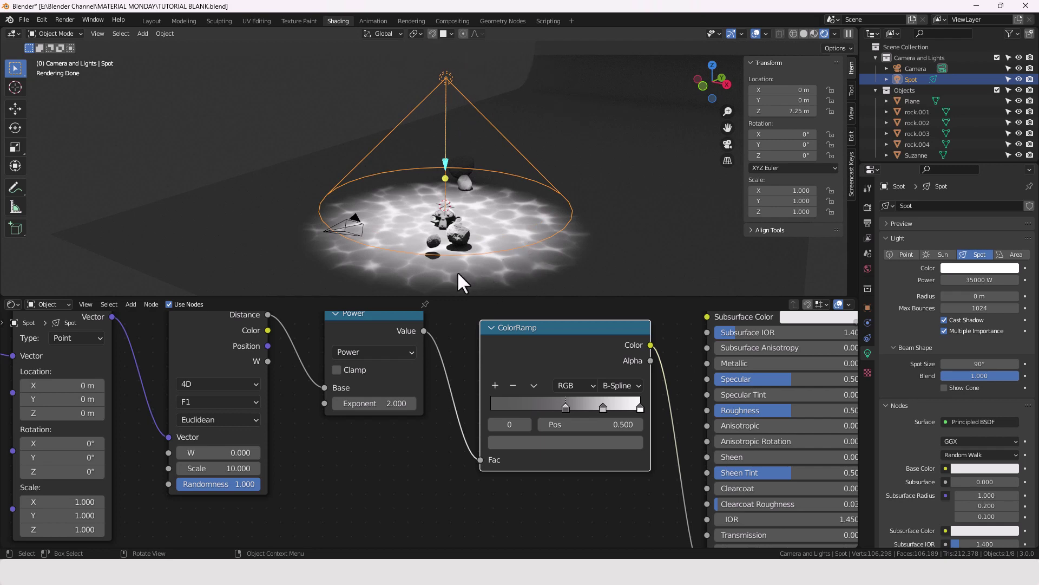
scroll(308, 497, "down", 2)
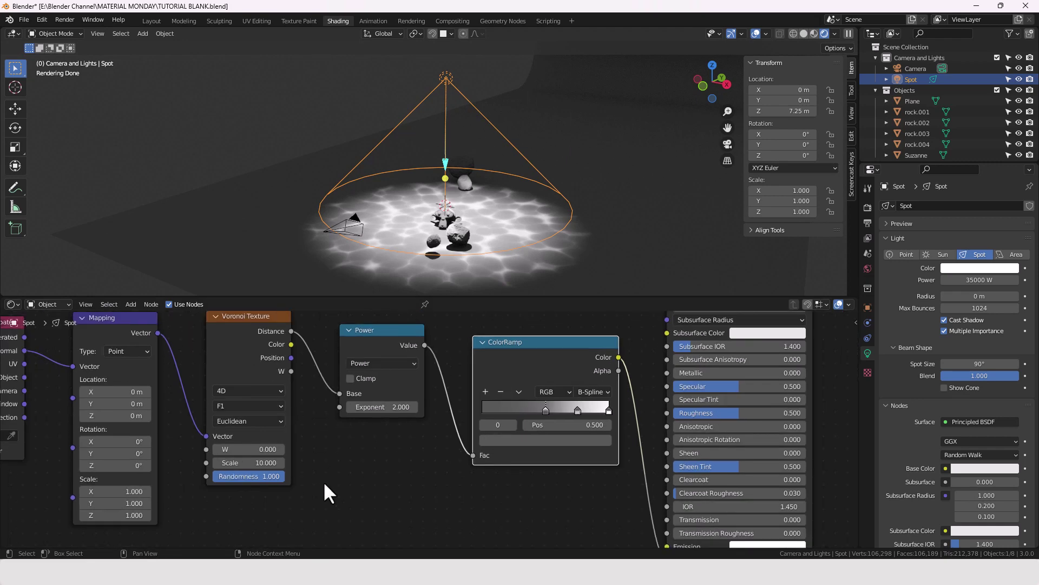
middle_click_drag(340, 477, 547, 515)
left_click_drag(579, 298, 581, 241)
Add a Value node below Mapping and link it to the Voronoi's W input
middle_click_drag(579, 386, 602, 391)
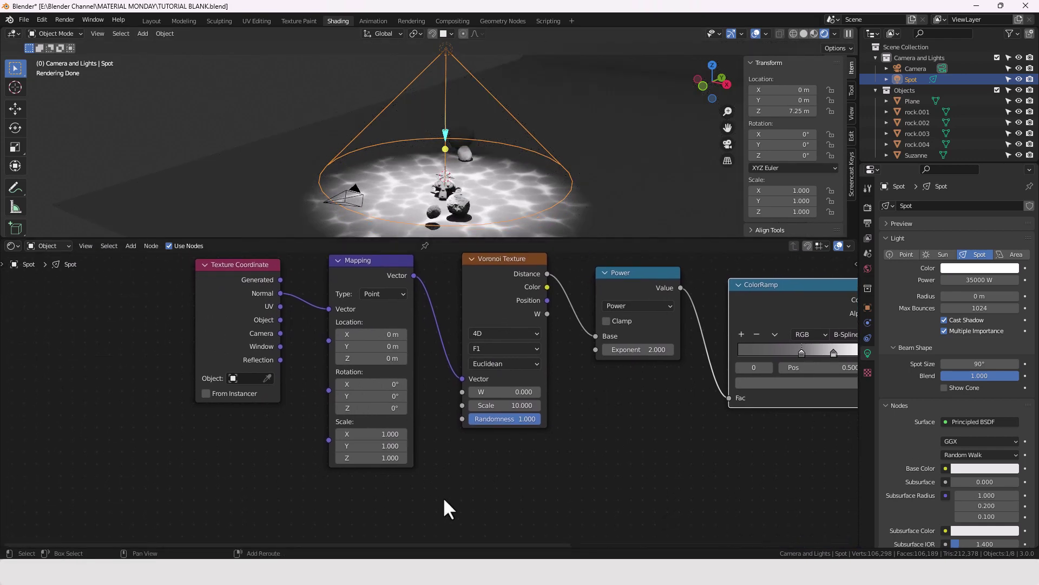
key("shift+a")
left_click(421, 424)
type("VALU")
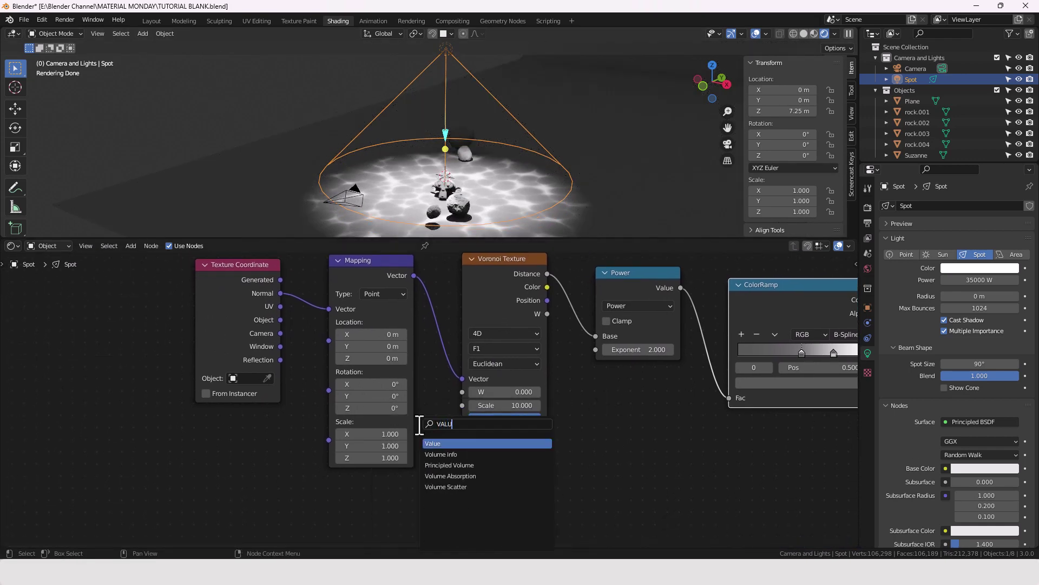
key("Return")
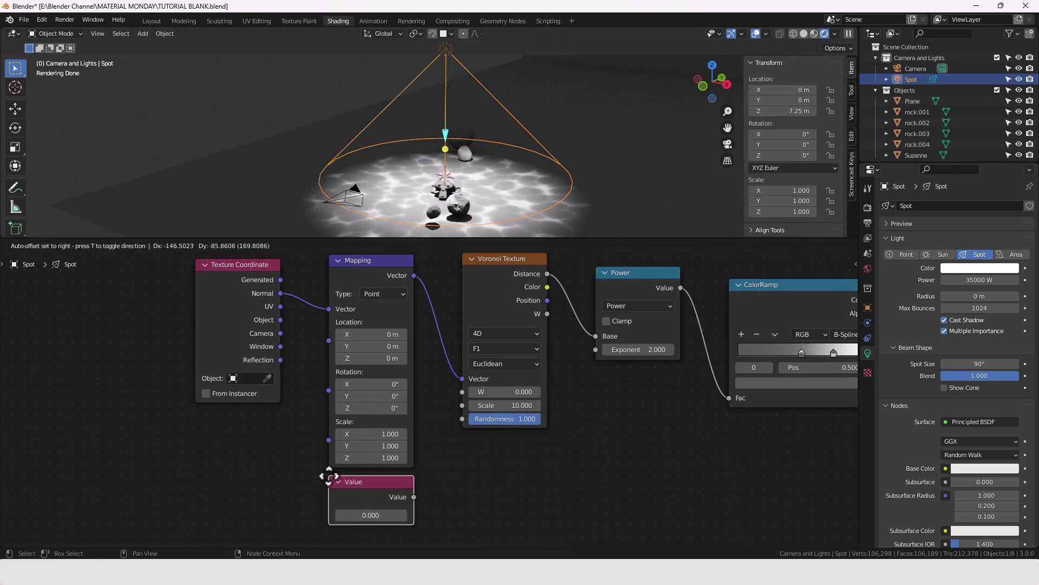
left_click(329, 476)
left_click_drag(414, 496, 460, 388)
Box-select the Voronoi, Power and ColorRamp nodes
scroll(465, 491, "down", 2)
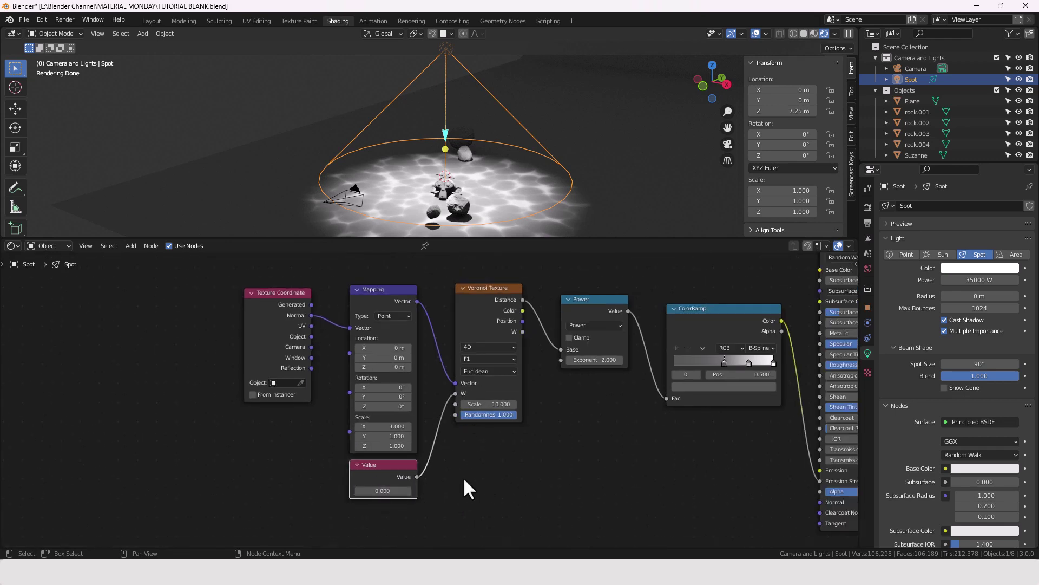
middle_click_drag(505, 469, 409, 471)
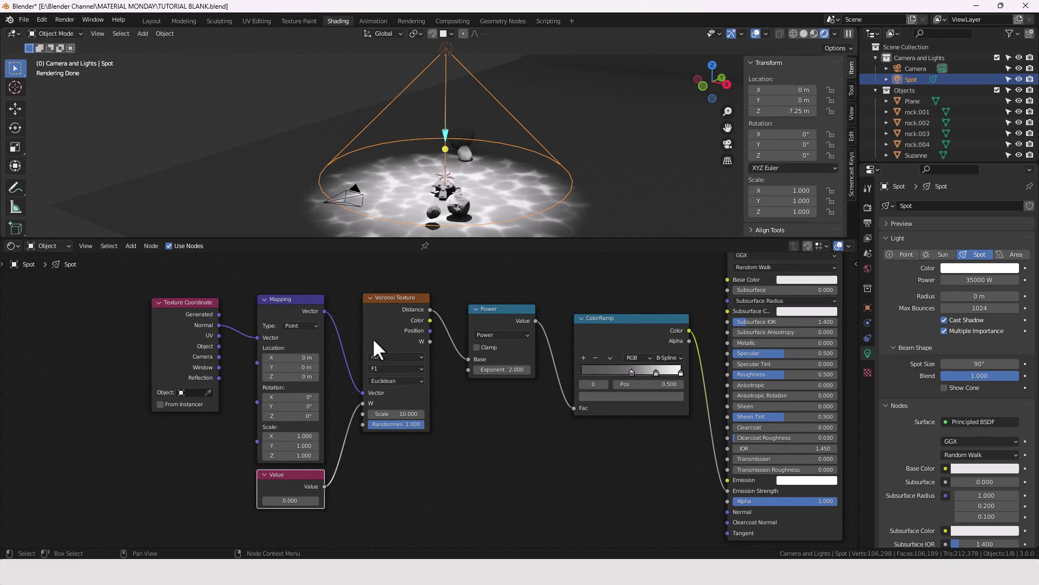
left_click_drag(351, 303, 616, 403)
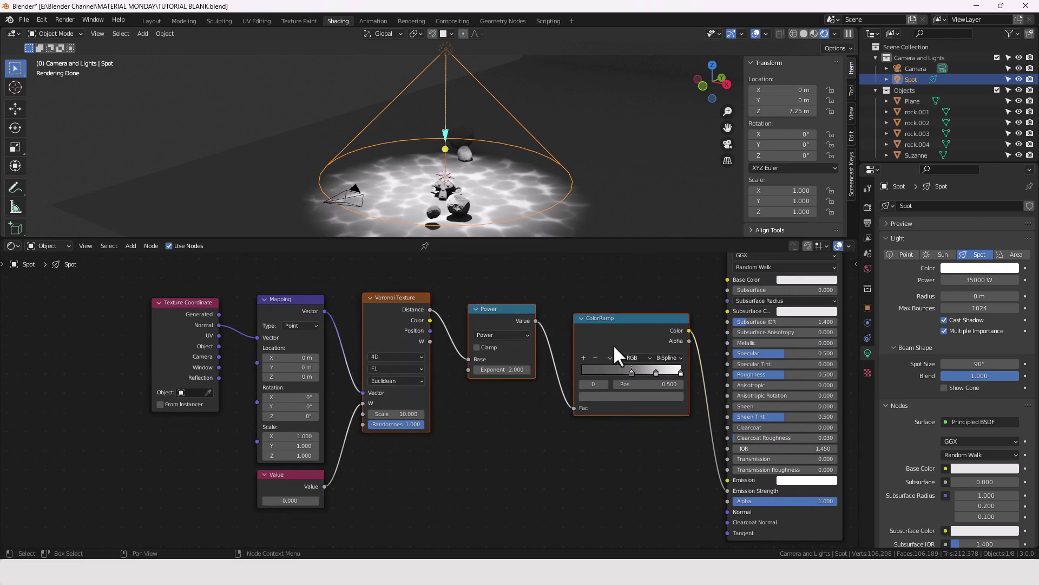
Duplicate the Voronoi, Power and ColorRamp nodes and place the copy below the originals
key("shift+d")
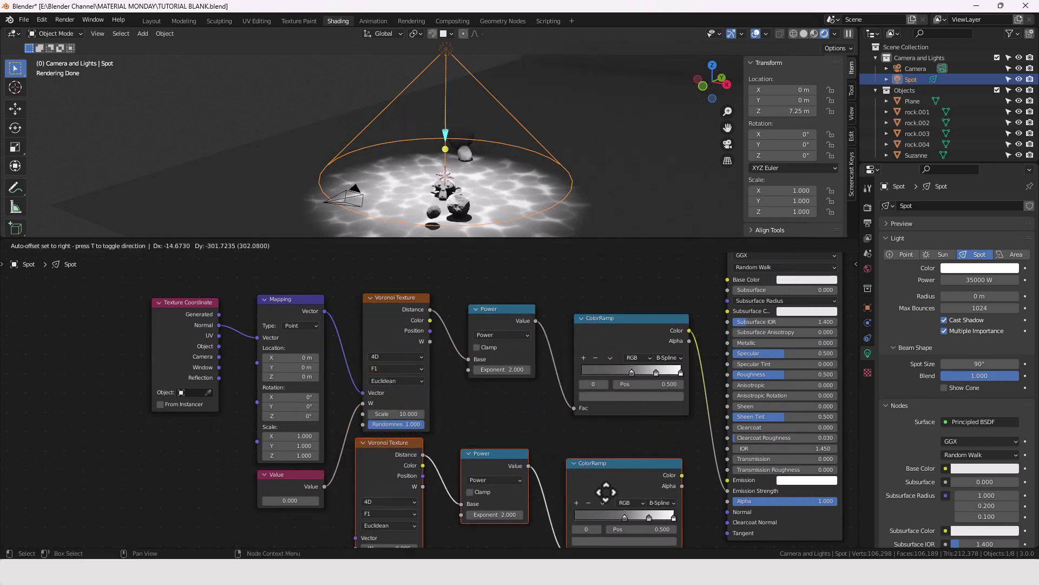
left_click(593, 470)
middle_click_drag(594, 470, 354, 386)
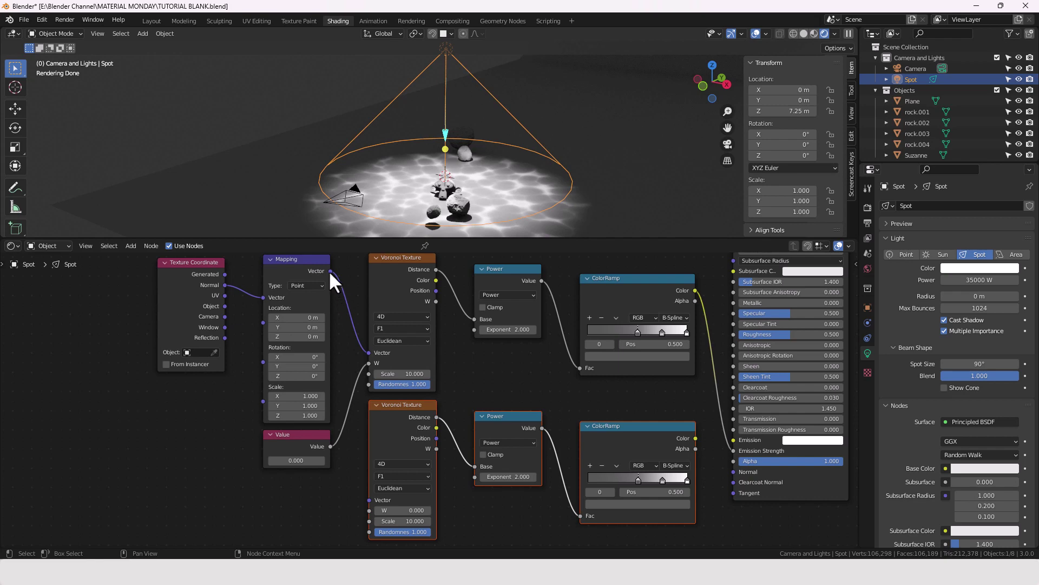
Link Mapping's Vector and the Value output to the lower Voronoi's Vector and W inputs
left_click_drag(329, 271, 369, 497)
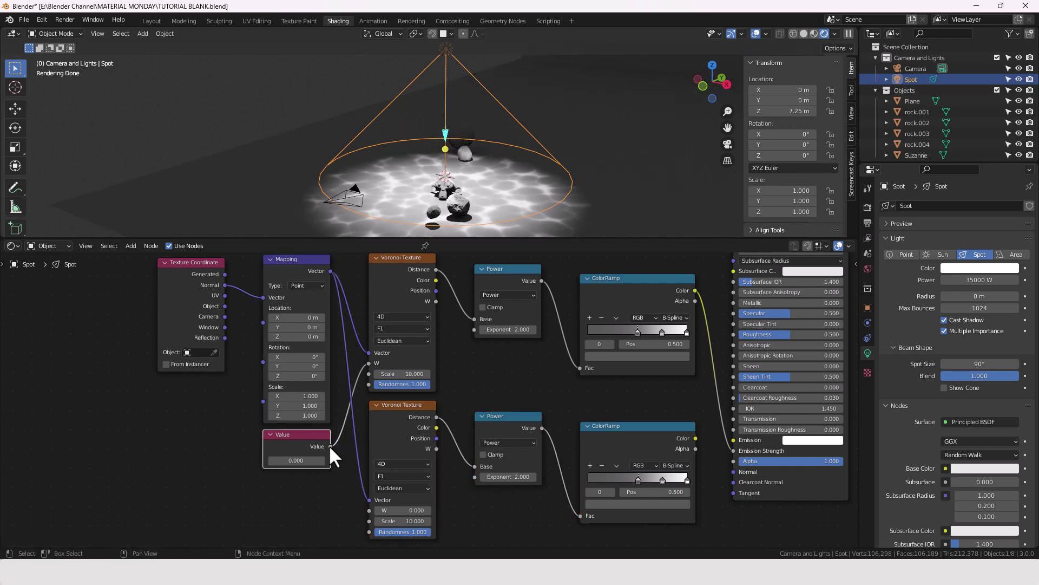
left_click_drag(330, 446, 338, 464)
left_click_drag(353, 498, 370, 510)
middle_click_drag(485, 513, 486, 486)
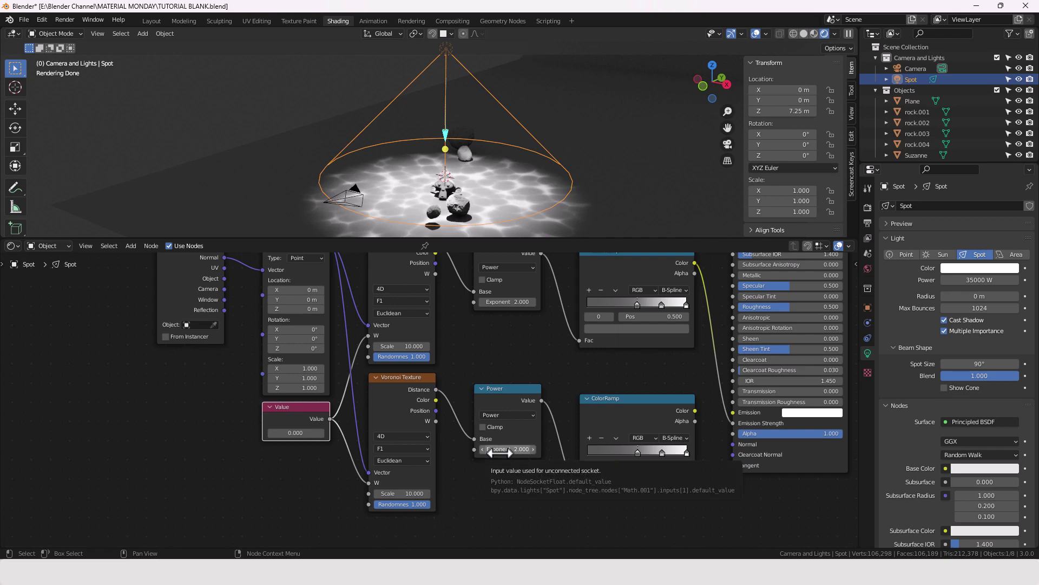
Delete the lower ColorRamp's middle stop and make its 0.750 stop black
scroll(666, 480, "up", 2)
middle_click_drag(666, 480, 441, 447)
scroll(446, 447, "up", 2)
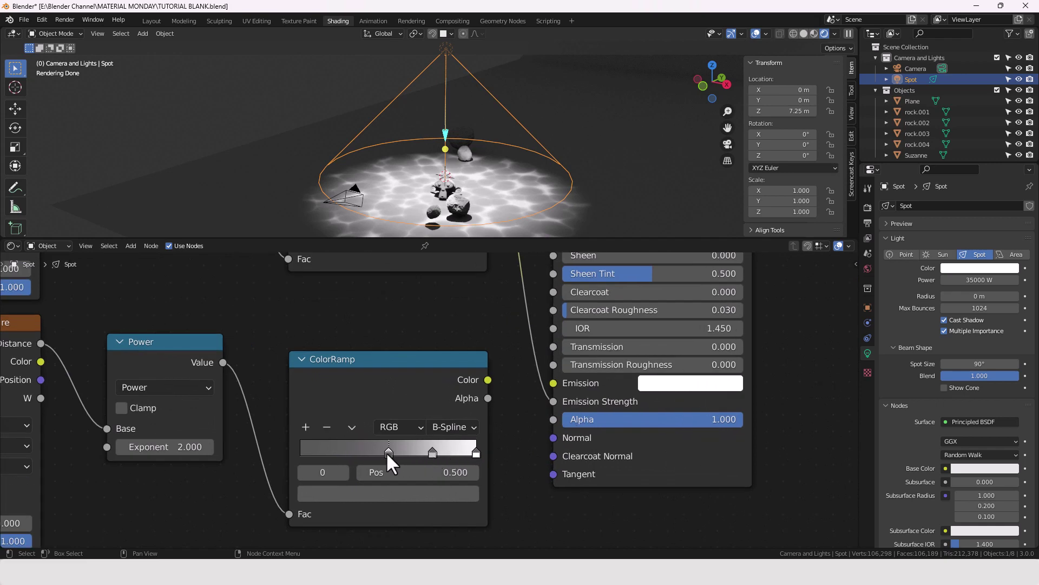
left_click(323, 427)
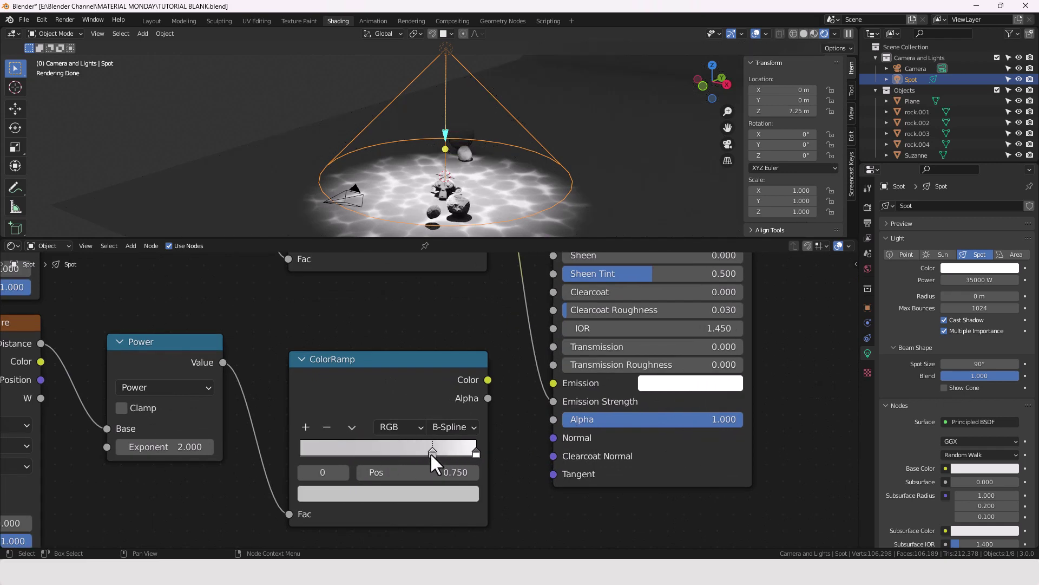
left_click(415, 494)
left_click_drag(400, 451, 320, 452)
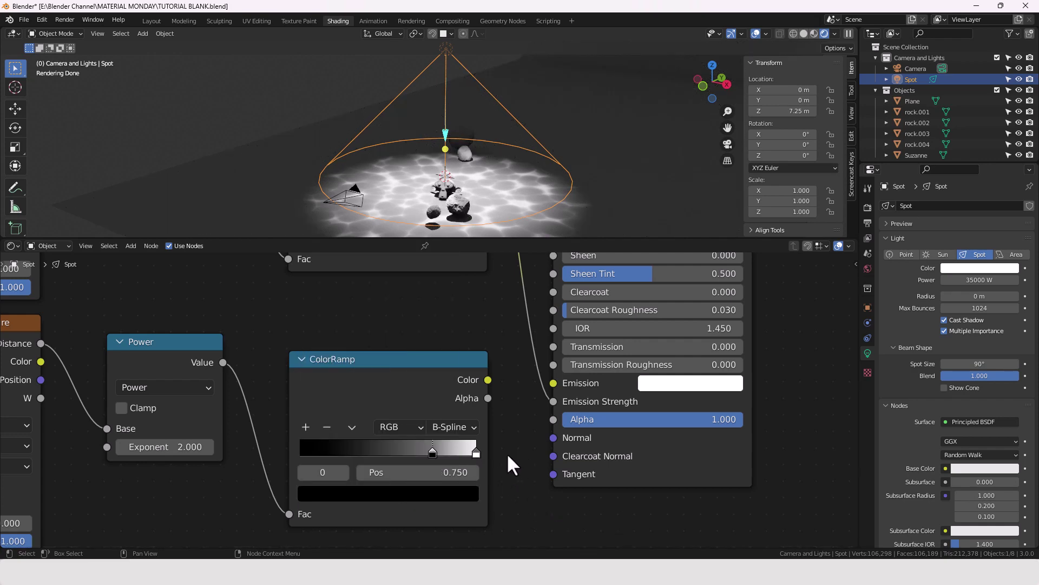
scroll(468, 464, "down", 5)
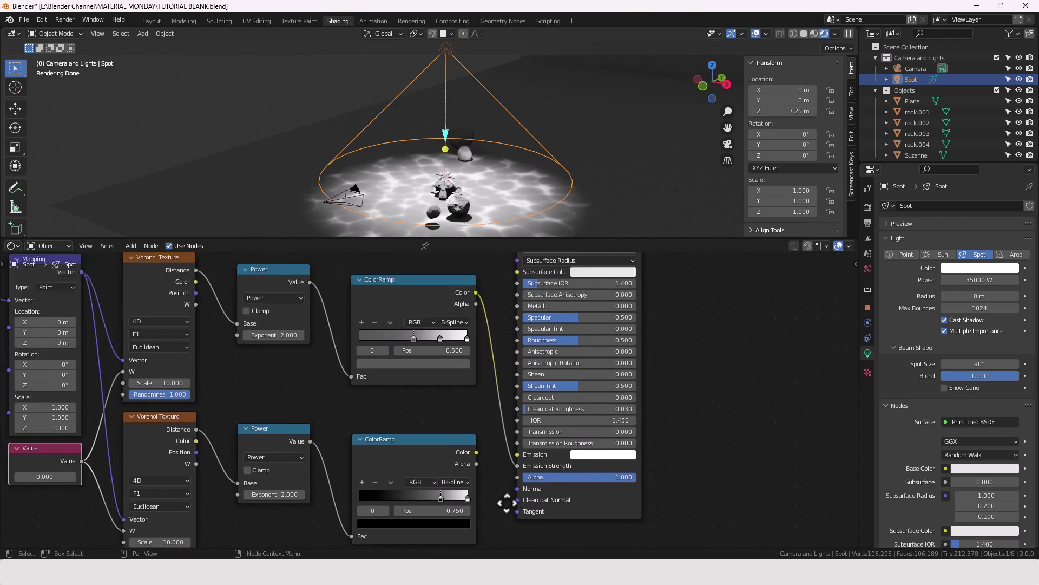
Move the BSDF and output nodes right and join both ColorRamps with an expanded Mix node
left_click_drag(655, 269, 603, 294)
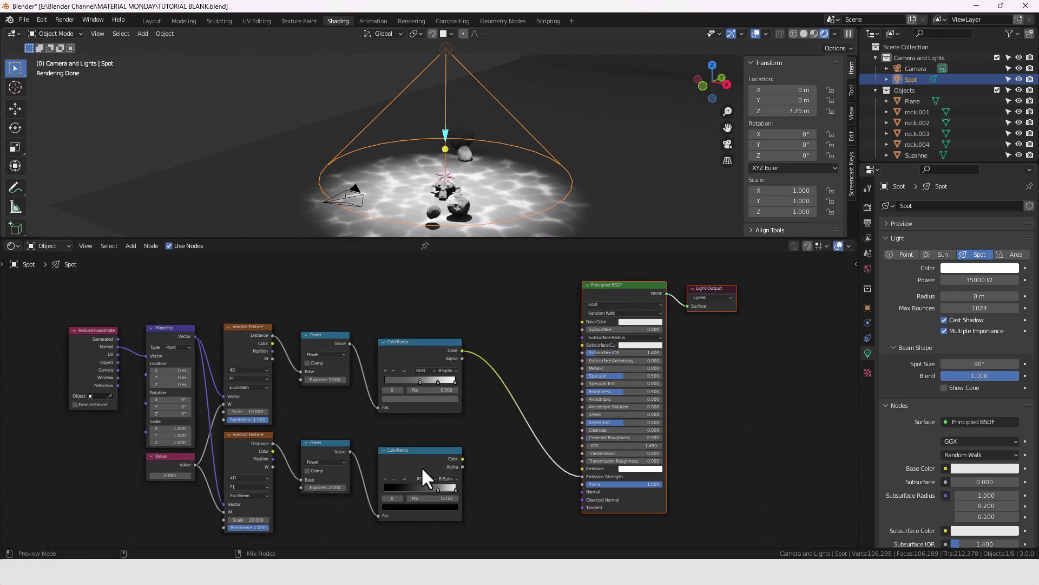
right_click_drag(427, 466, 431, 355, "alt")
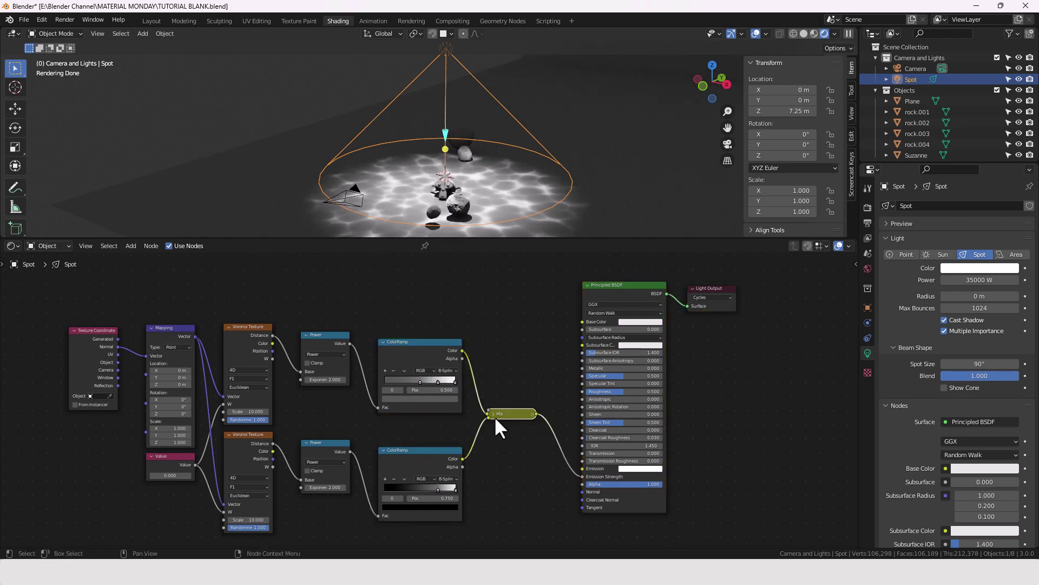
key("ctrl+h")
key("g")
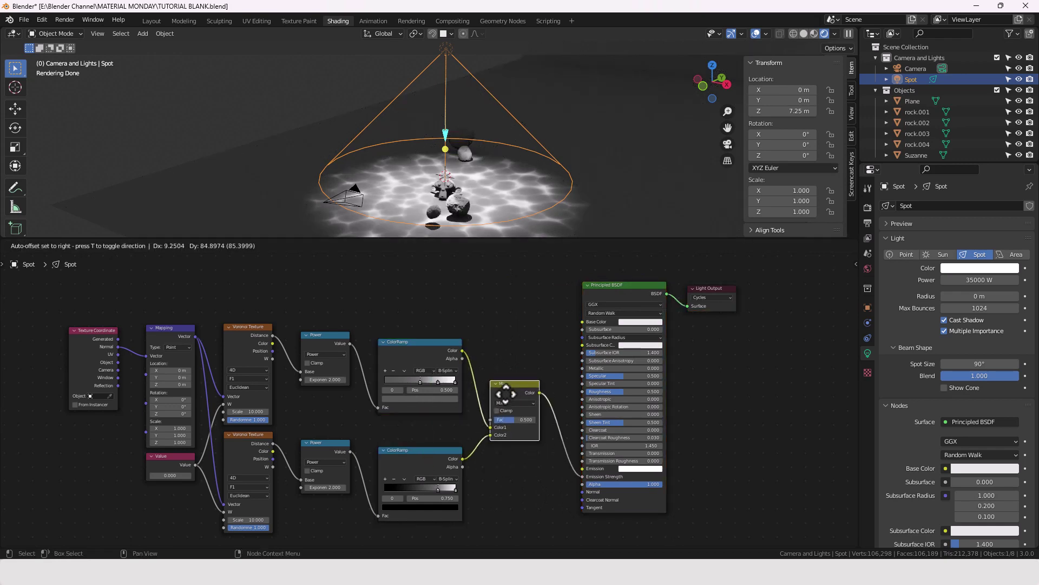
left_click(506, 393)
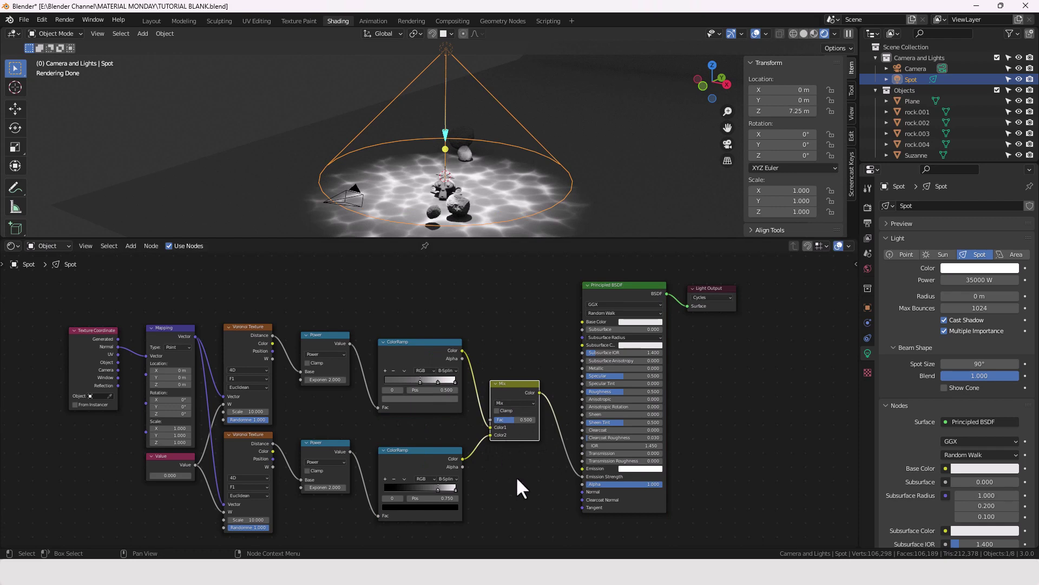
scroll(515, 476, "up", 2)
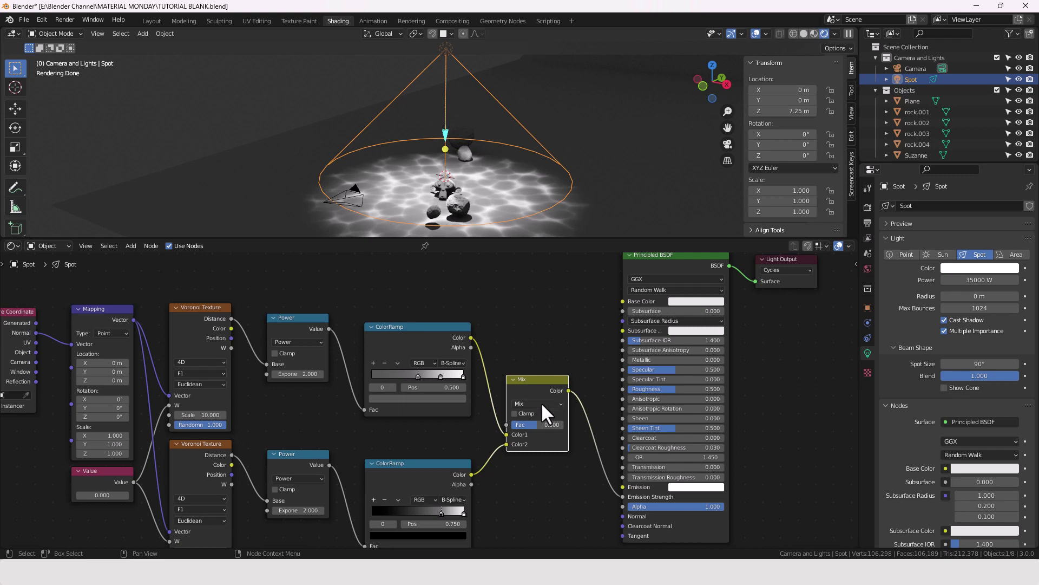
Set the Mix node's blend mode to Add
left_click(541, 404)
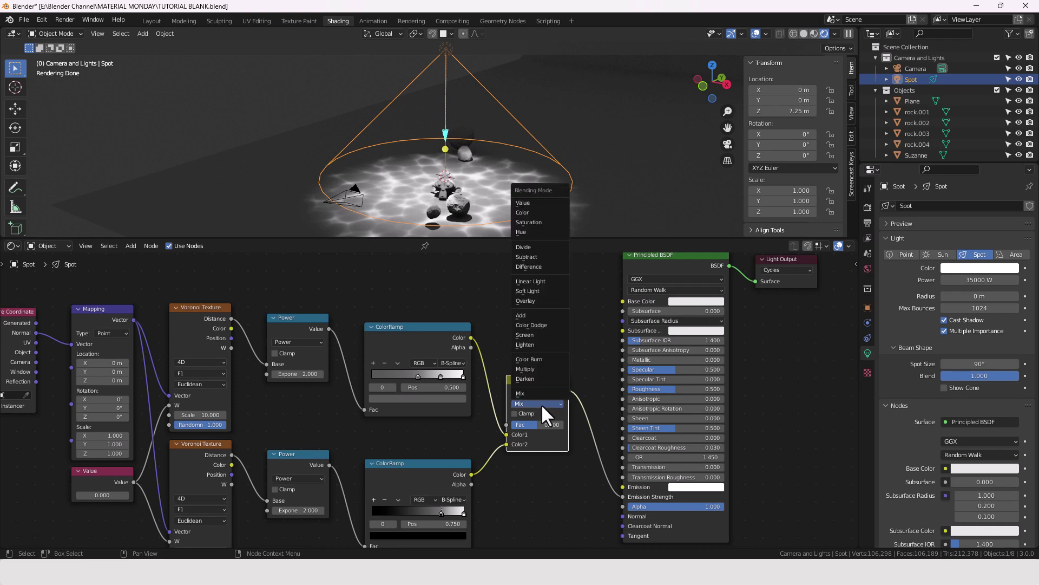
left_click(528, 316)
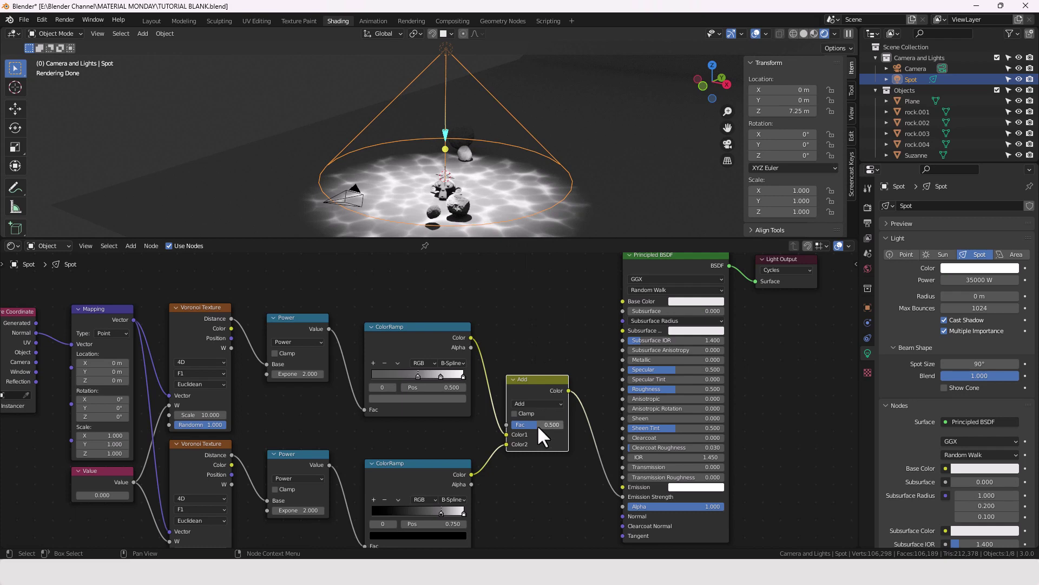
scroll(520, 194, "up", 5)
scroll(521, 194, "down", 5)
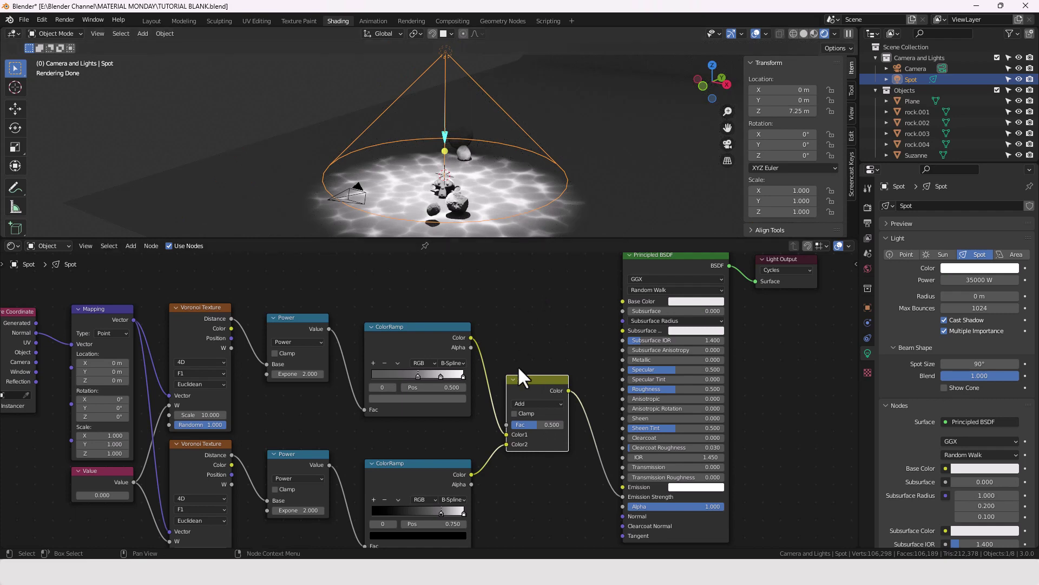
scroll(516, 360, "down", 3)
middle_click_drag(515, 360, 527, 338)
scroll(511, 341, "down", 2)
scroll(528, 338, "up", 2)
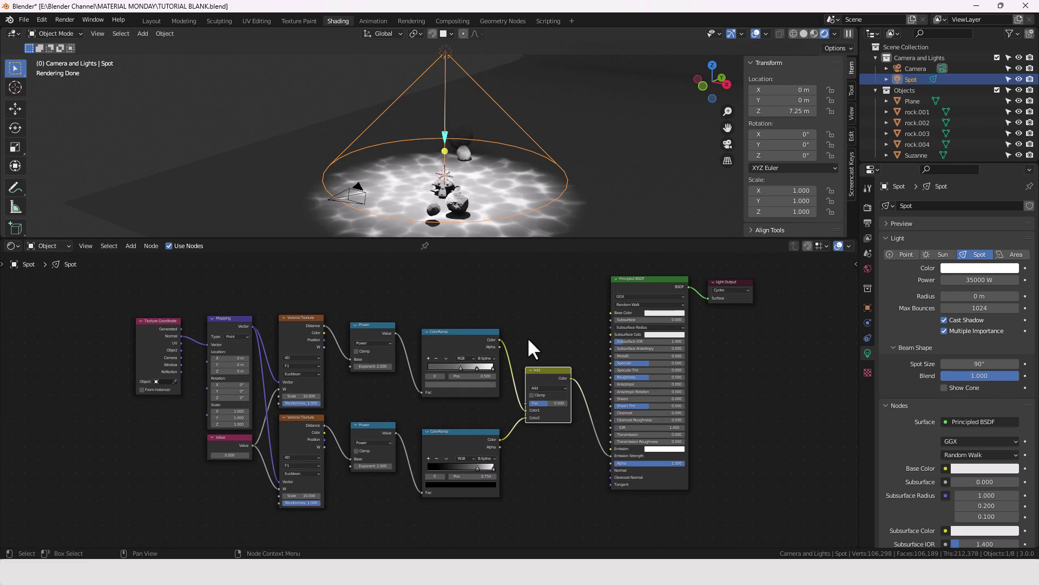
Set the spotlight's spot size to 95° and adjust its spot blend
left_click(981, 363)
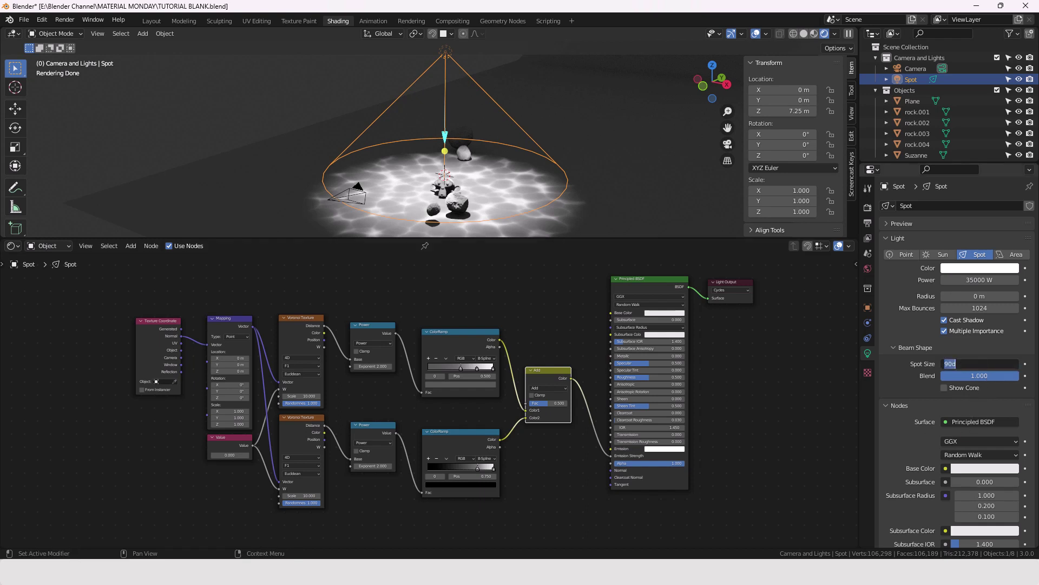
type("95")
key("Return")
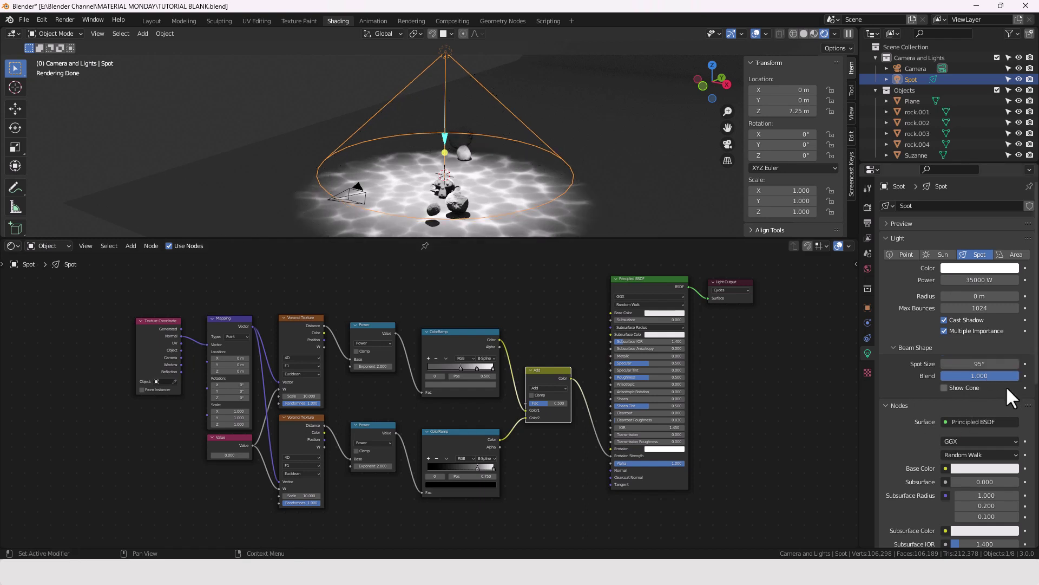
left_click_drag(1011, 364, 974, 363)
left_click(974, 364)
type("95")
key("Return")
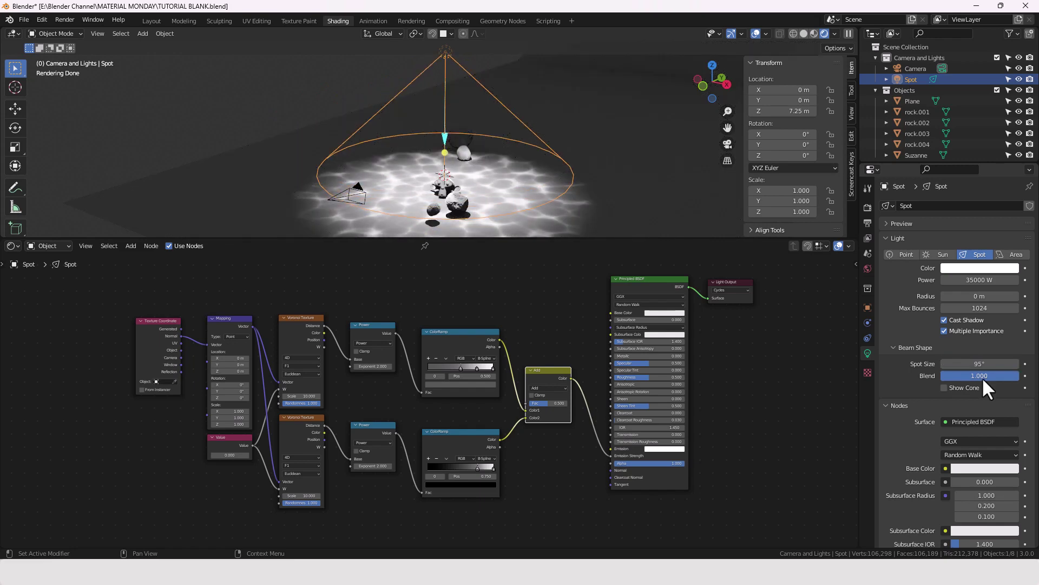
left_click_drag(983, 375, 1019, 376)
Collapse the light's panels, preview through the camera, and orbit to a lower angle
middle_click_drag(768, 401, 768, 392)
left_click(887, 405)
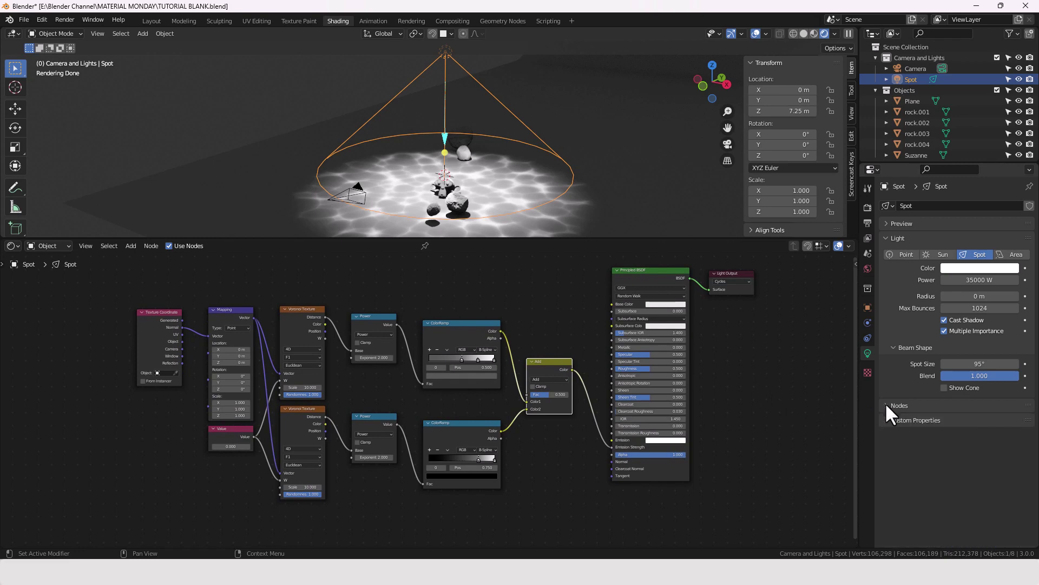
left_click(894, 347)
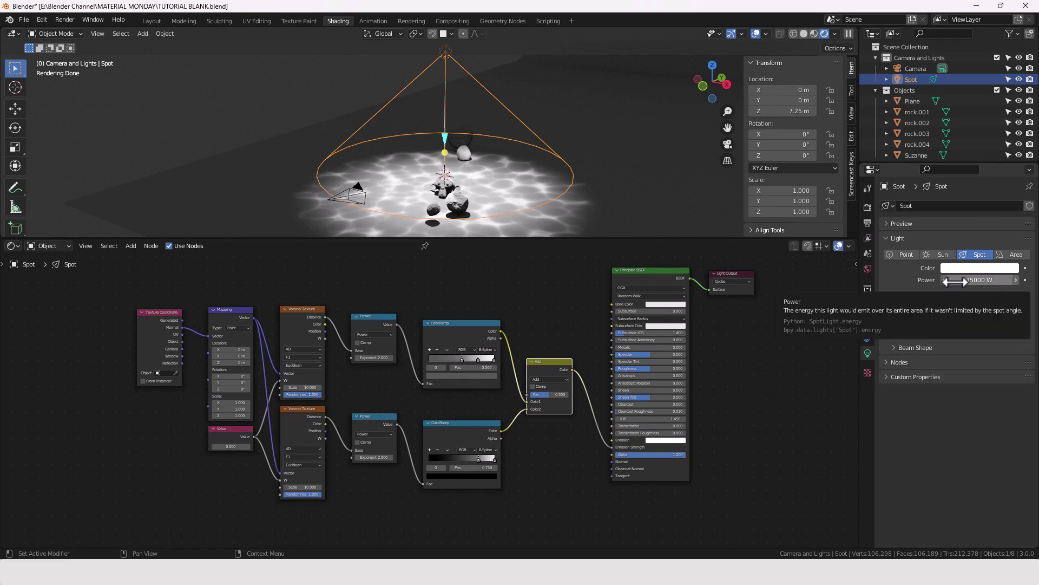
left_click(547, 318)
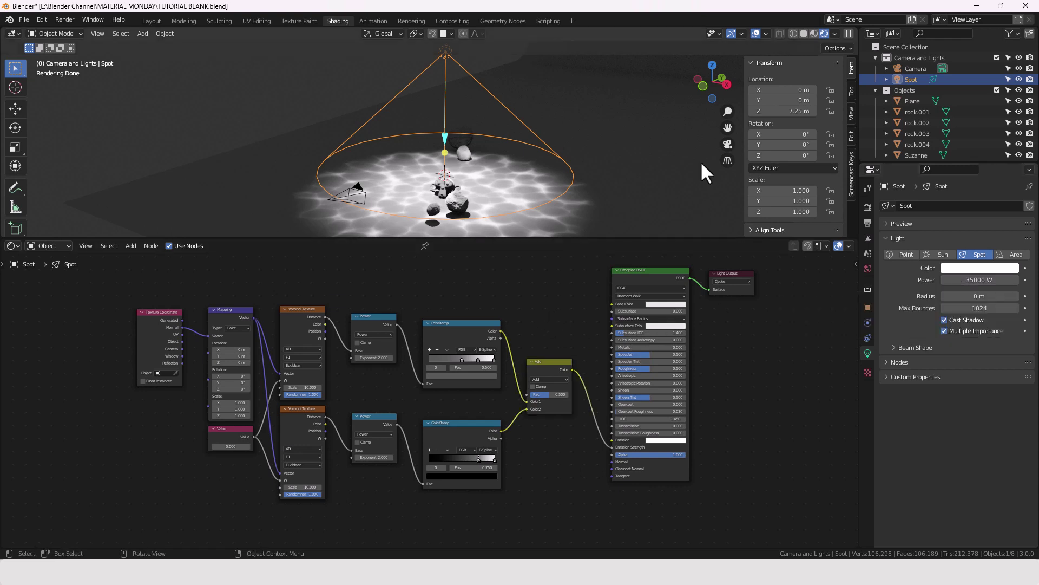
left_click(728, 144)
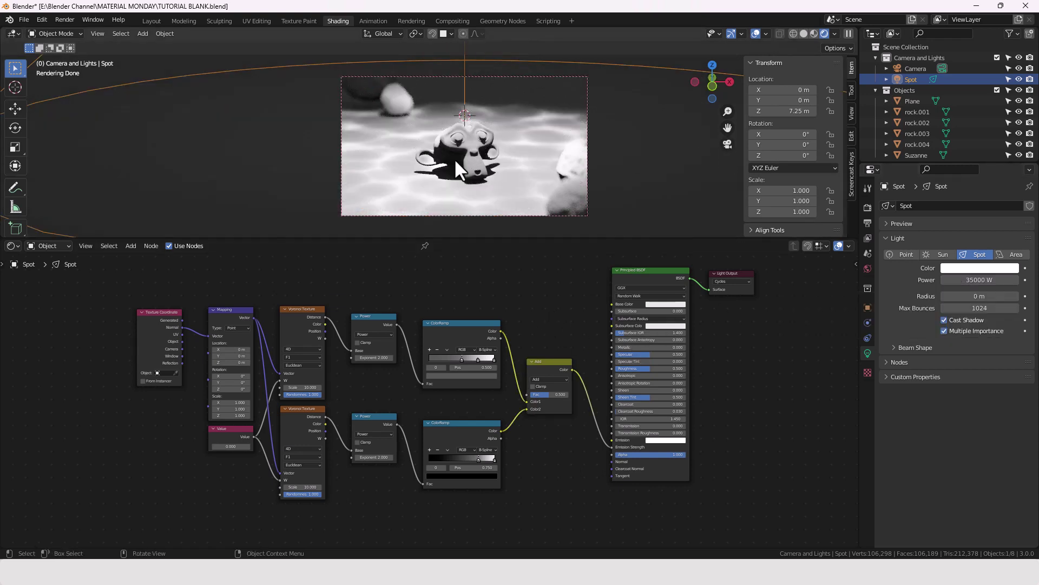
left_click(723, 144)
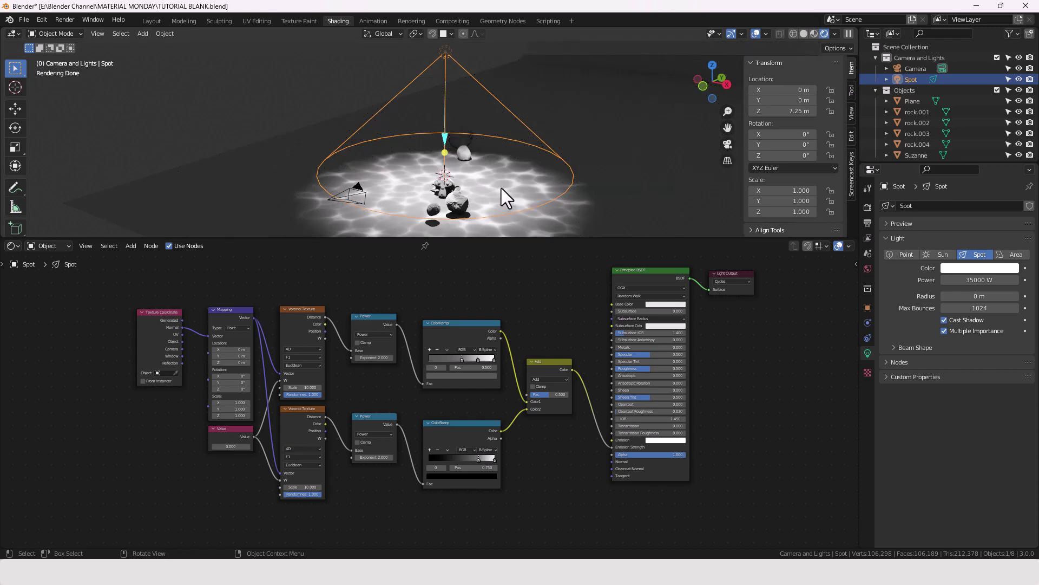
middle_click_drag(473, 191, 489, 171)
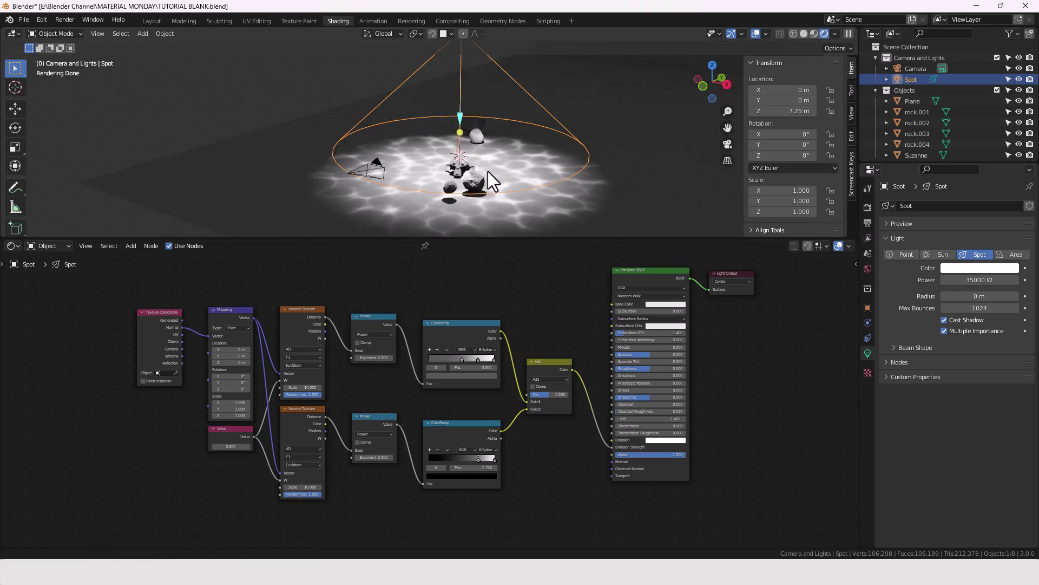
Select the camera and keep Suzanne as its depth-of-field focus object
left_click(375, 162)
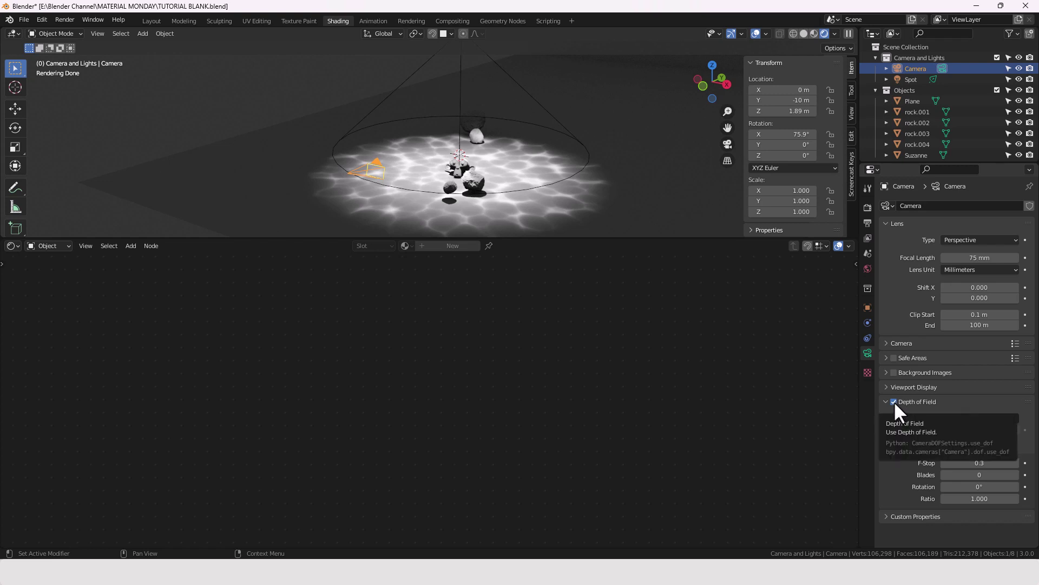
left_click(982, 418)
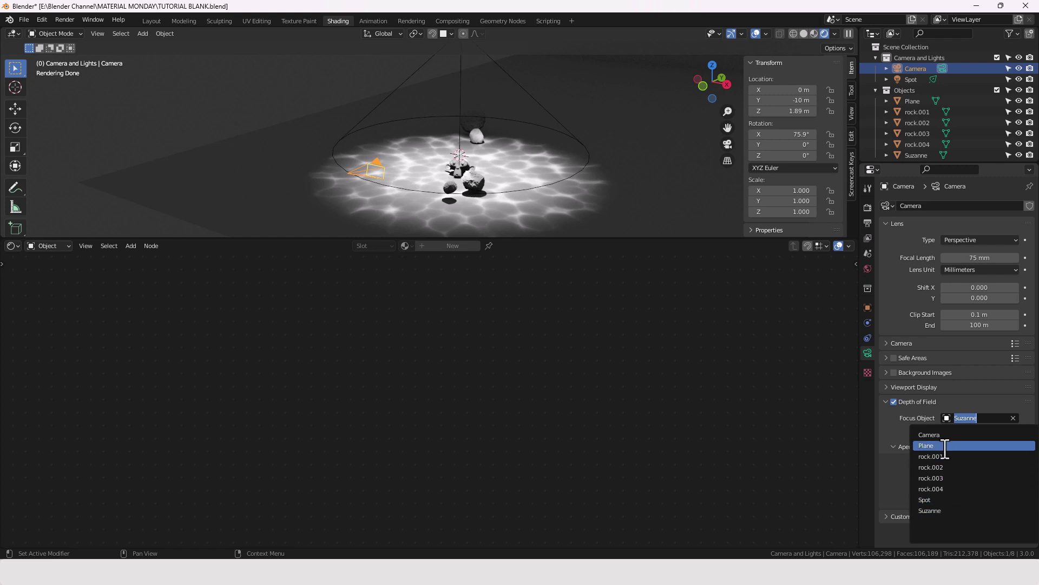
left_click(923, 418)
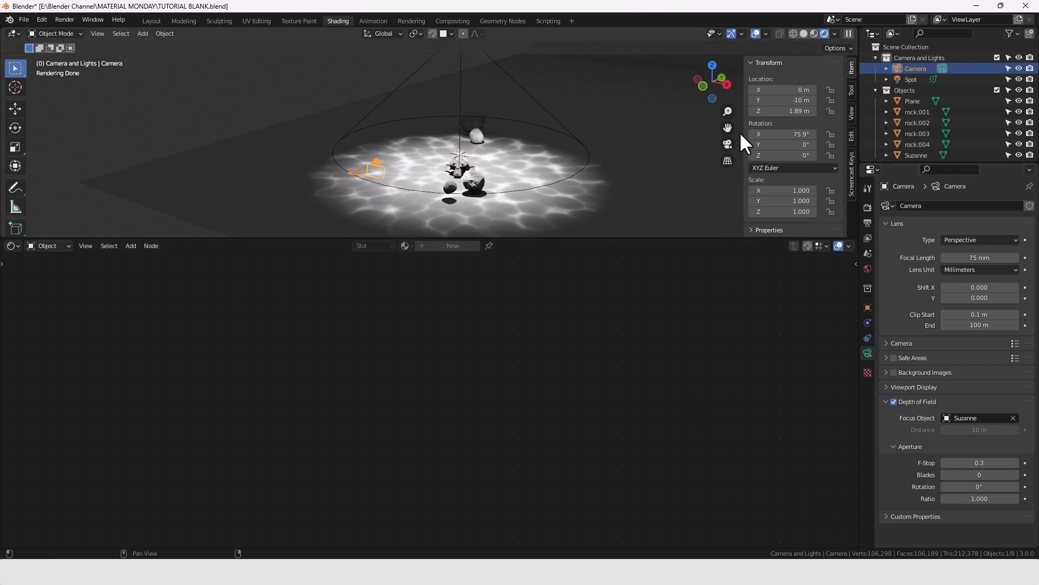
View the scene through the camera in an enlarged 3D viewport
left_click(727, 144)
left_click_drag(610, 238, 615, 384)
scroll(459, 265, "up", 2)
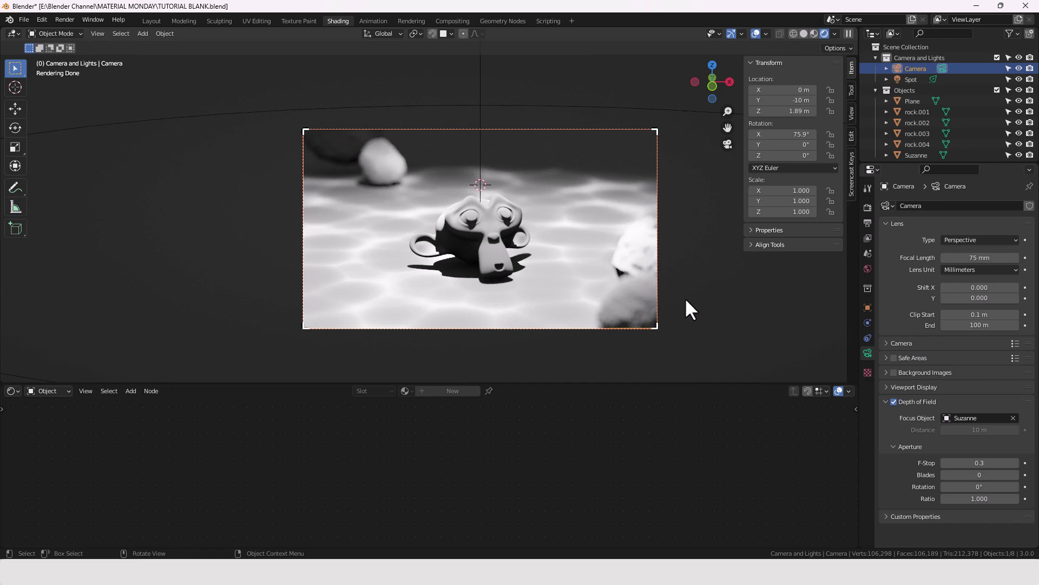
scroll(684, 297, "down", 4)
scroll(684, 296, "up", 2)
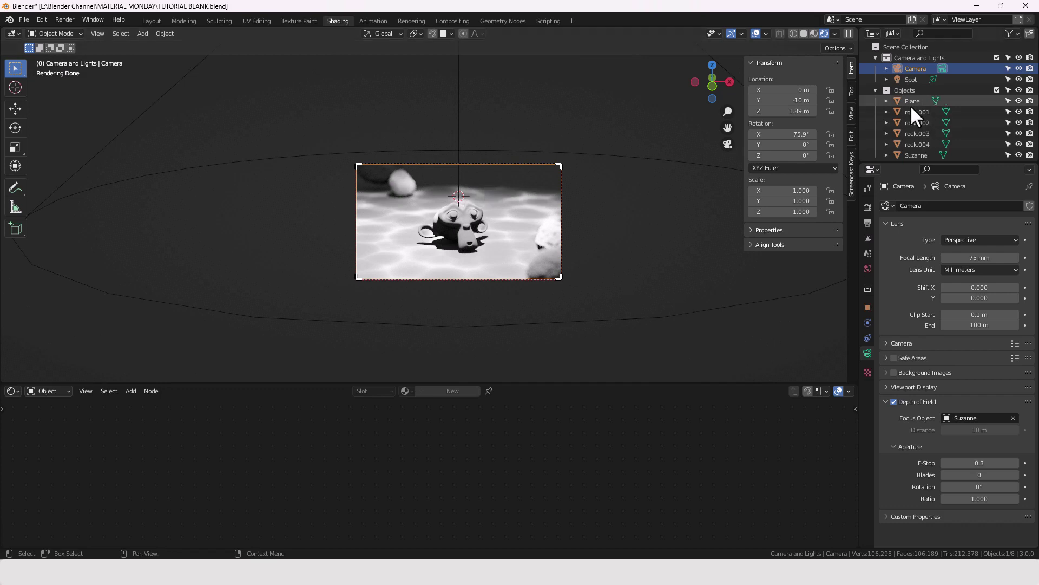
Select the Spot light and set its spot size to 125°
left_click(911, 79)
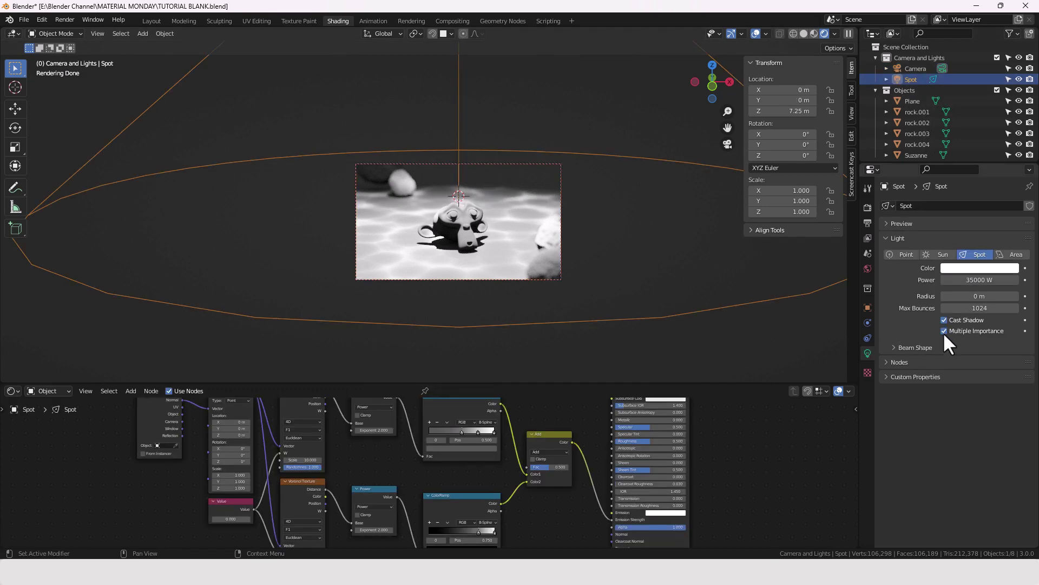
left_click(903, 347)
mouse_move(980, 364)
left_mouse_down()
mouse_move(1024, 364)
mouse_move(964, 364)
left_mouse_up()
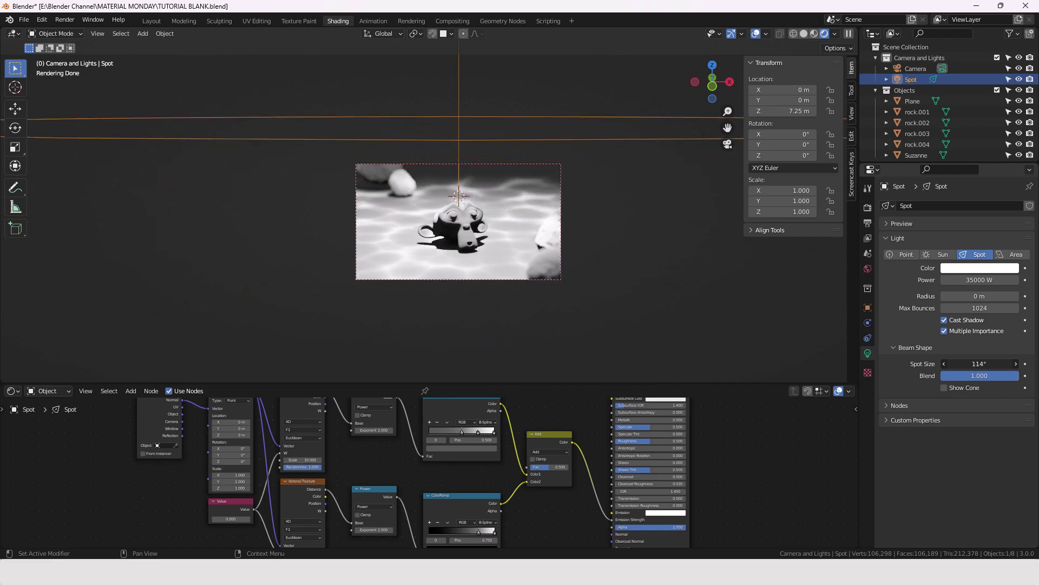
left_click(971, 364)
type("125")
key("Return")
Keep the upper ColorRamp's middle stop at position 0.500
scroll(462, 470, "up", 2)
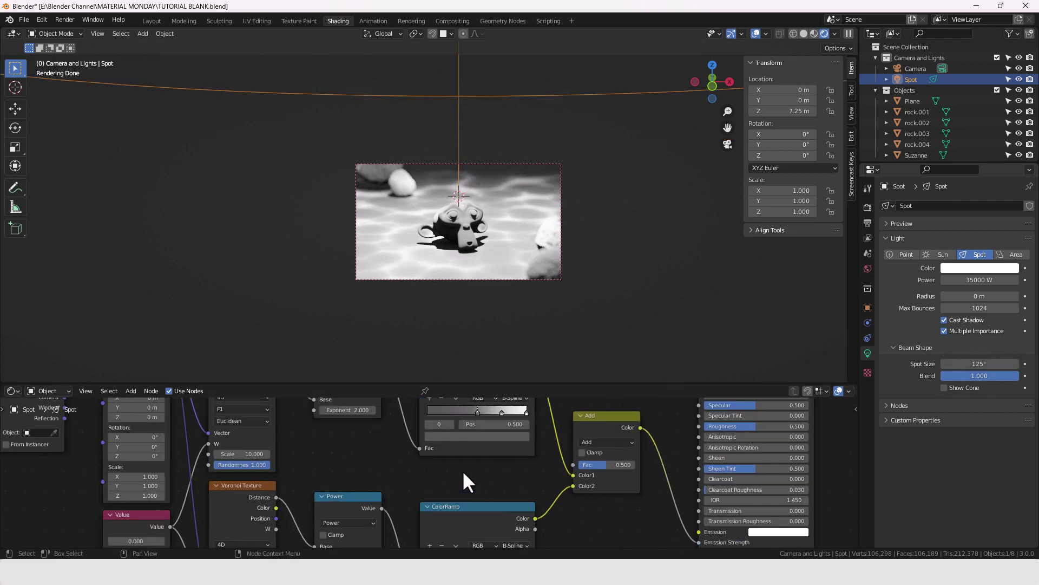
scroll(463, 470, "up", 1)
middle_click_drag(499, 457, 474, 514)
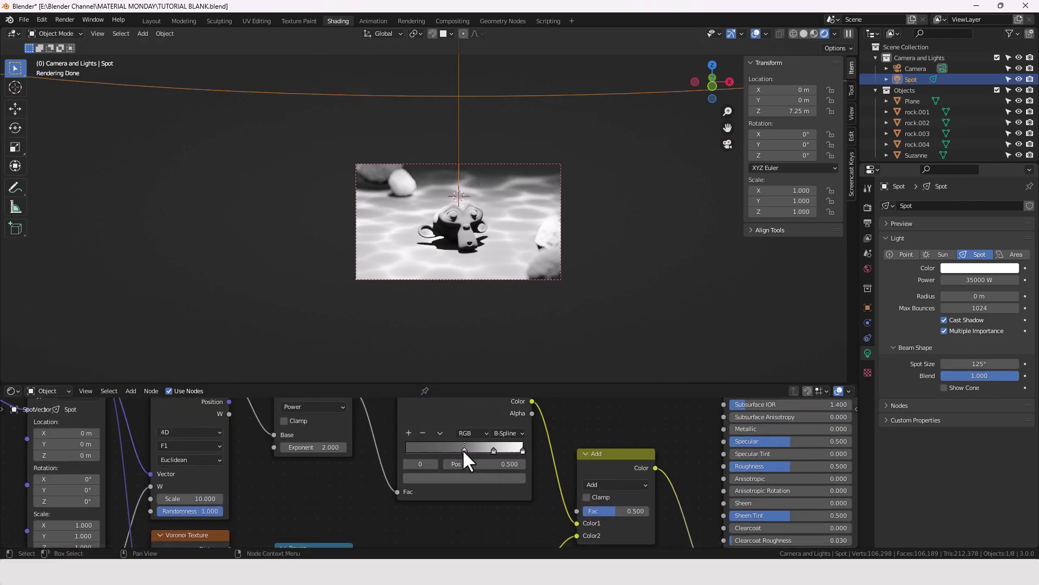
left_click_drag(463, 450, 469, 451)
scroll(475, 483, "down", 3)
left_click(466, 468)
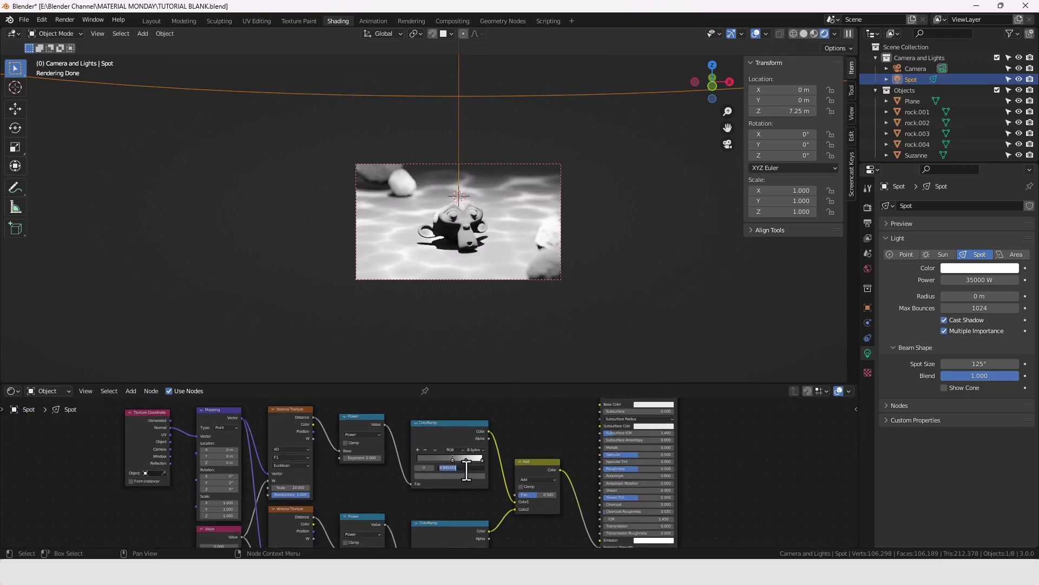
type("0.5")
key("Return")
Move the lower ColorRamp's dark stop to position 0.9
scroll(481, 471, "down", 3, "shift")
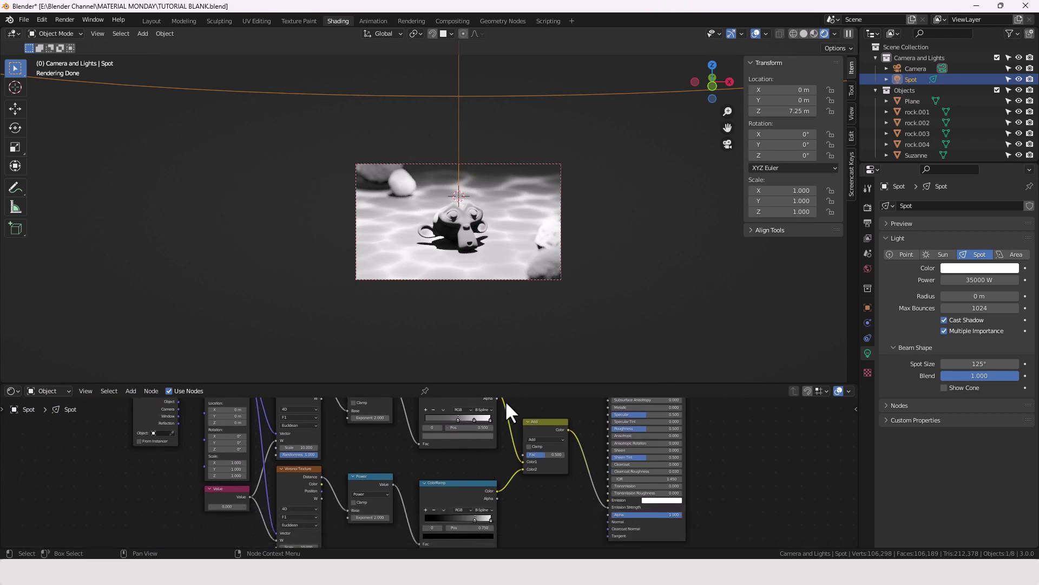
left_click_drag(514, 383, 520, 231)
scroll(487, 466, "up", 4)
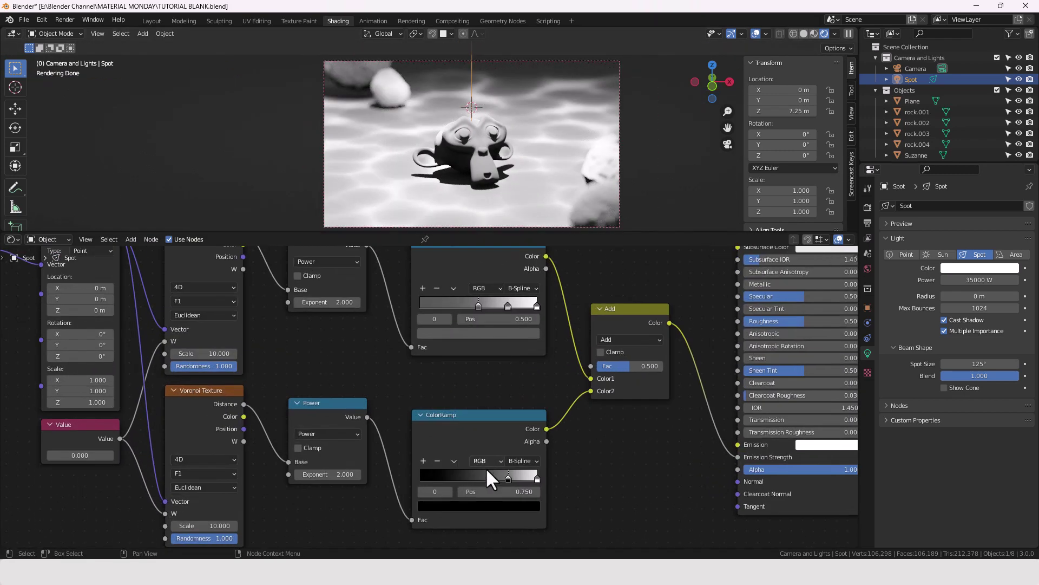
left_click_drag(507, 478, 525, 477)
left_click(523, 491)
key("BackSpace")
type(".9")
key("Return")
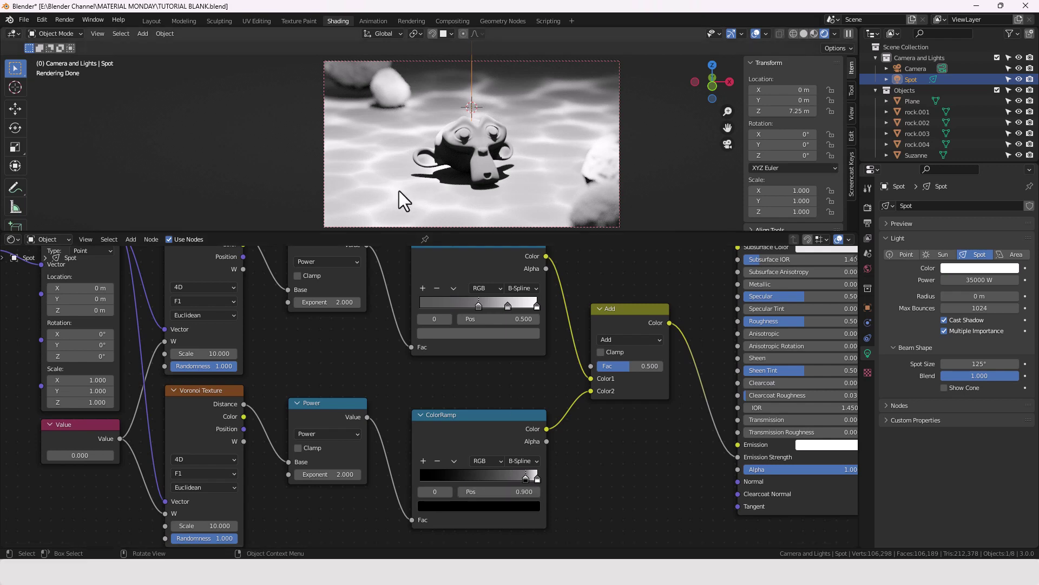
scroll(472, 385, "down", 3)
middle_click_drag(466, 379, 478, 405)
scroll(478, 405, "down", 1)
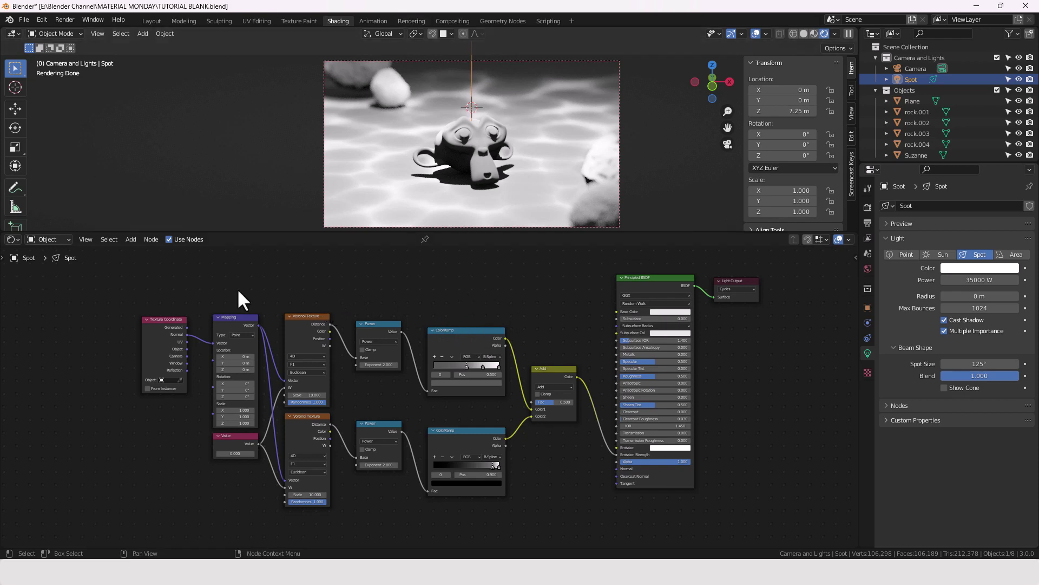
Switch the Shader Editor to World nodes and delete the Background node
left_click(49, 240)
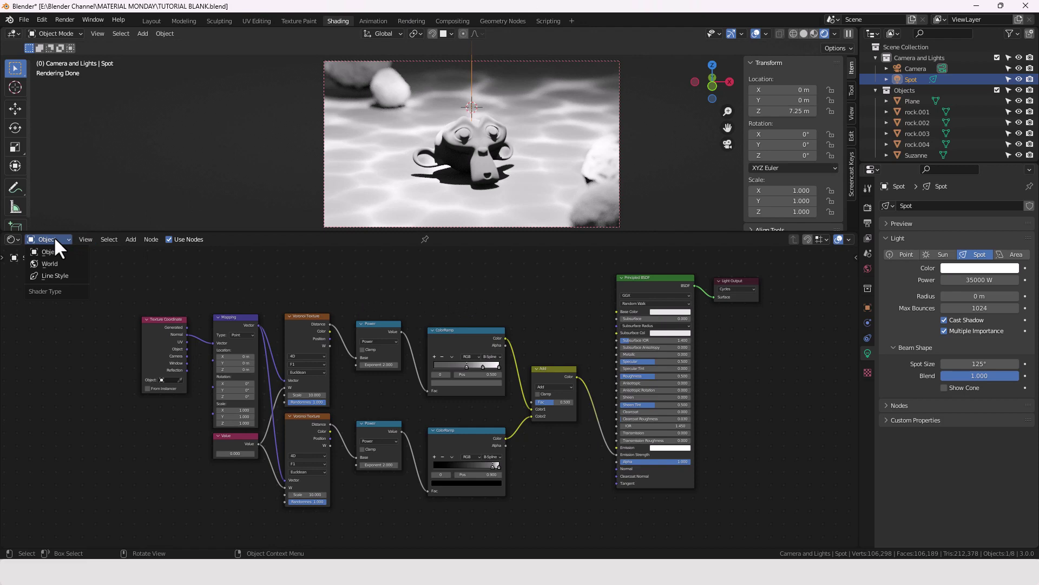
left_click(50, 264)
middle_click_drag(547, 344, 546, 327)
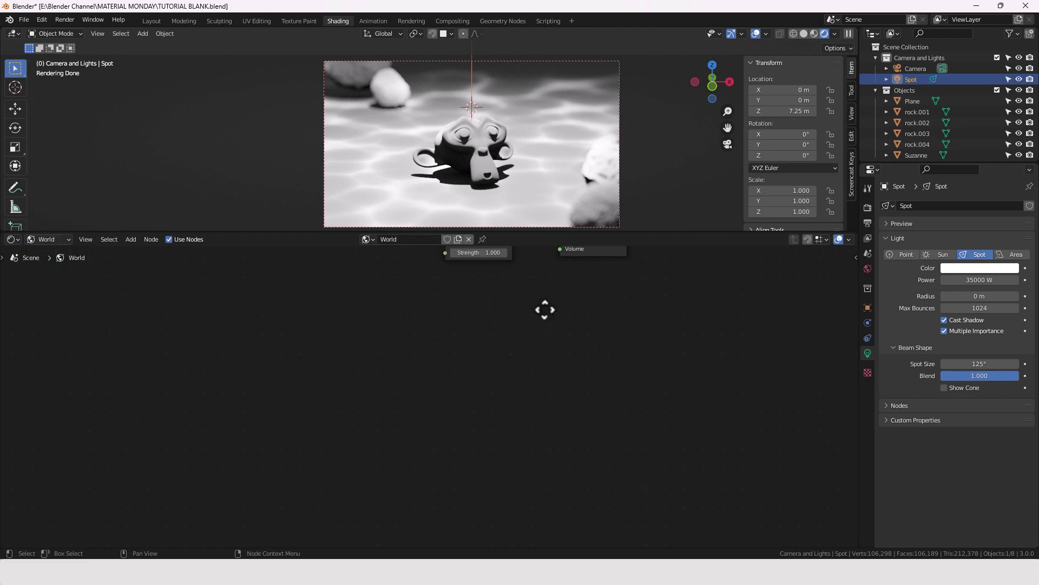
scroll(519, 428, "up", 3)
left_click_drag(382, 302, 486, 407)
key("x")
Add a Volume Scatter node left of World Output and connect it
key("shift+a")
left_click(479, 379)
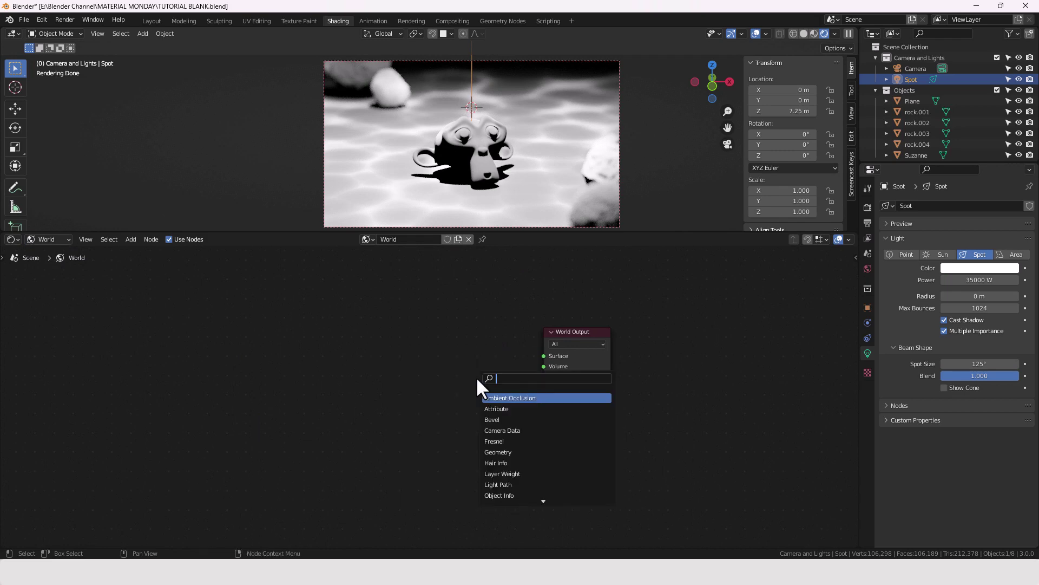
type("VOL")
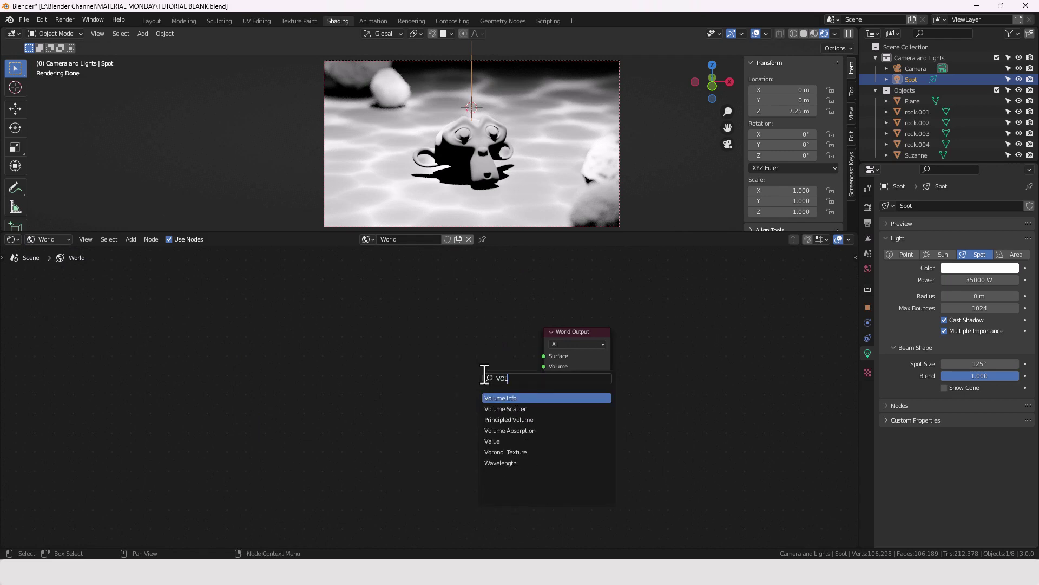
key("Down")
key("Return")
left_click(431, 329)
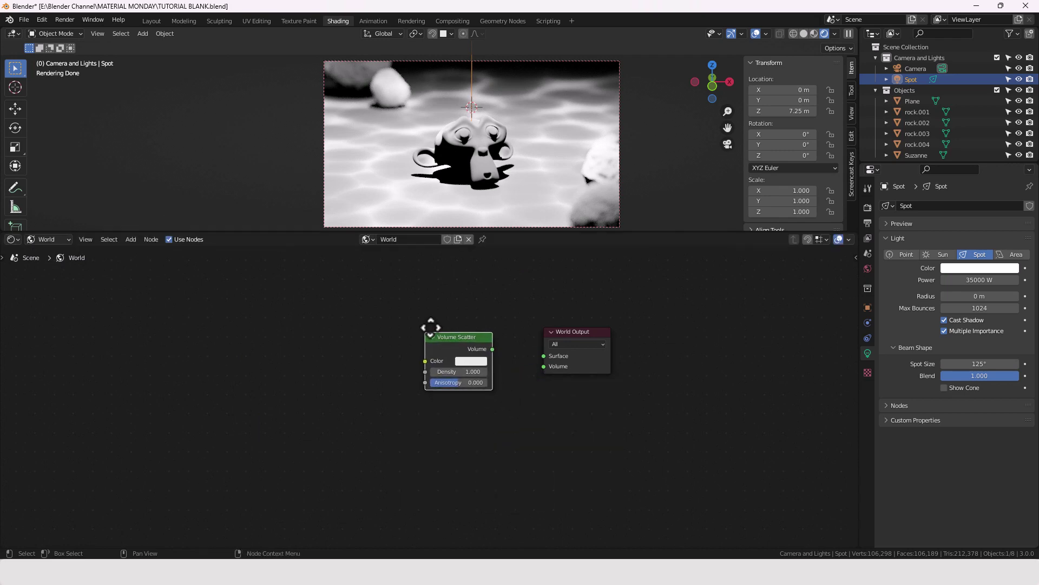
left_click_drag(492, 349, 540, 357)
left_click(542, 386)
Set Volume Scatter density to 0.1 and link it to World Output's Volume input
left_click(460, 371)
type(".1")
key("Return")
left_click_drag(543, 356, 545, 366)
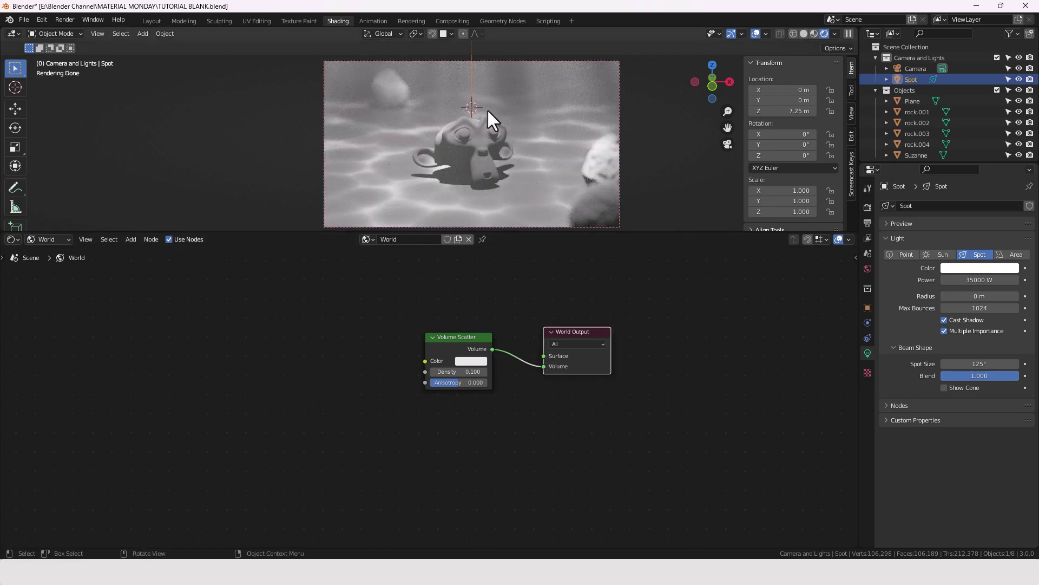
left_click_drag(465, 351, 483, 348)
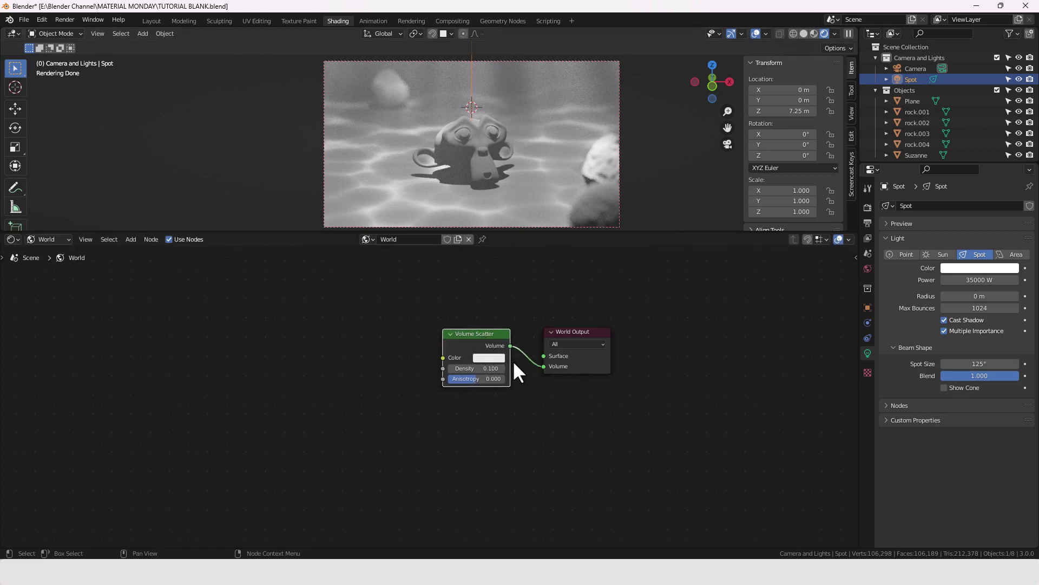
Return to the object shader nodes, select the Plane and give it a new material
middle_click_drag(544, 387, 484, 382)
left_click(54, 240)
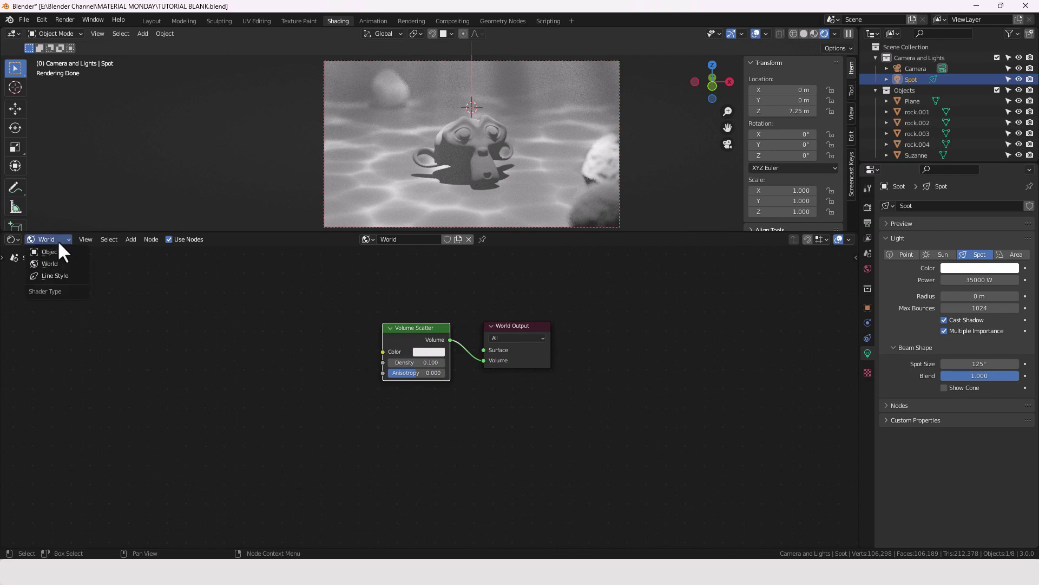
left_click(58, 252)
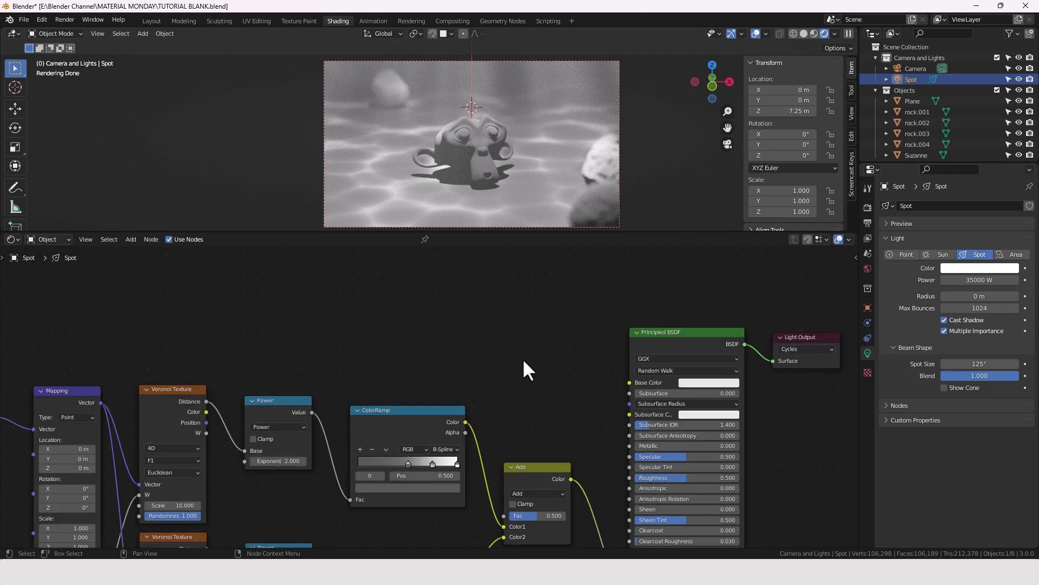
scroll(498, 360, "down", 2)
middle_click_drag(480, 360, 501, 293)
scroll(502, 293, "up", 1)
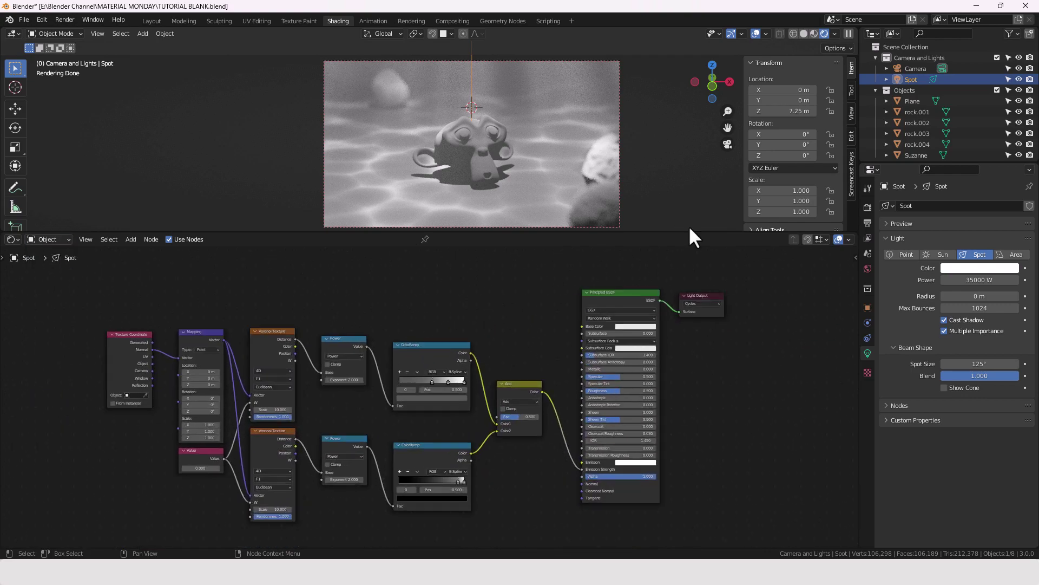
left_click(911, 101)
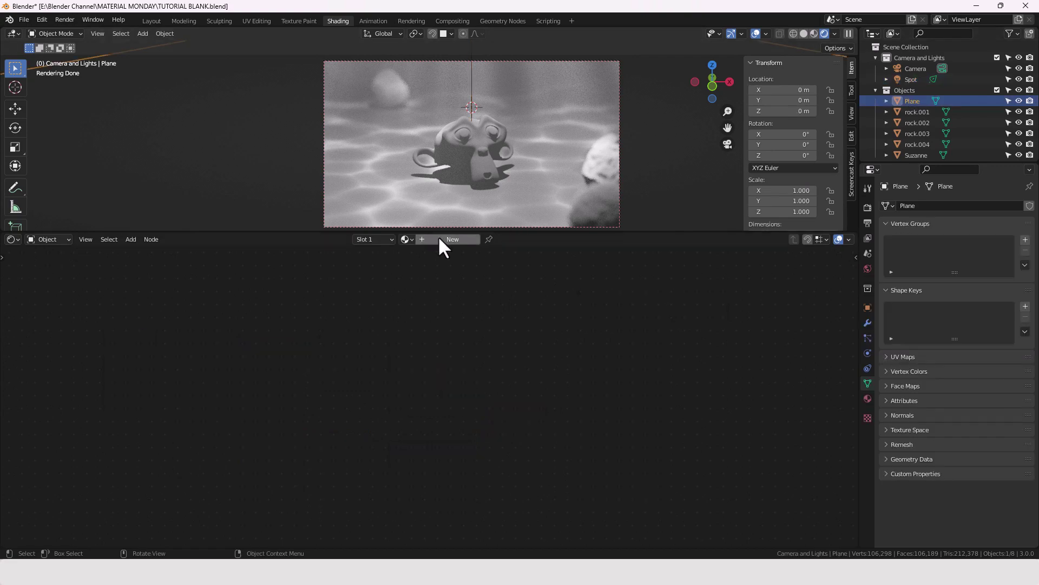
left_click(406, 239)
left_click(437, 239)
scroll(507, 385, "up", 3)
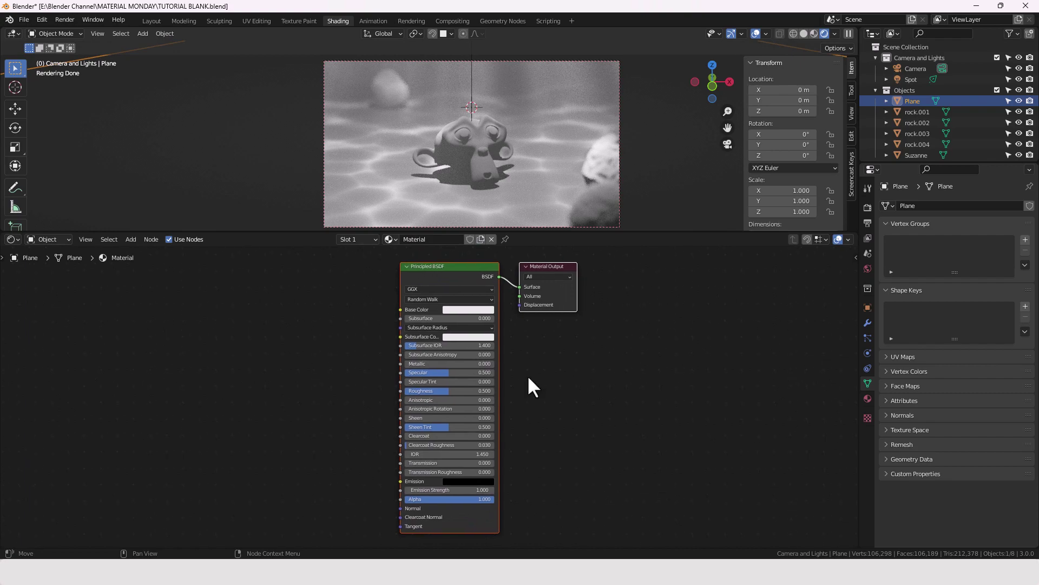
Darken the plane's Base Color and add saturation for a sandy tone (H 0.160, S 0.452, V 0.350)
left_click(476, 309)
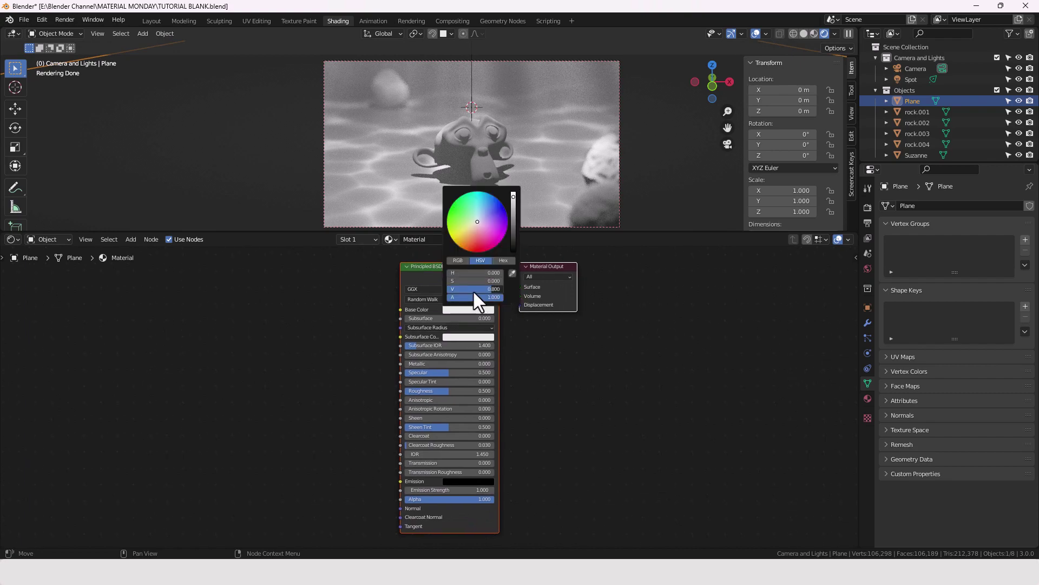
mouse_move(472, 290)
left_mouse_down()
mouse_move(428, 291)
mouse_move(461, 290)
left_mouse_up()
left_click(468, 288)
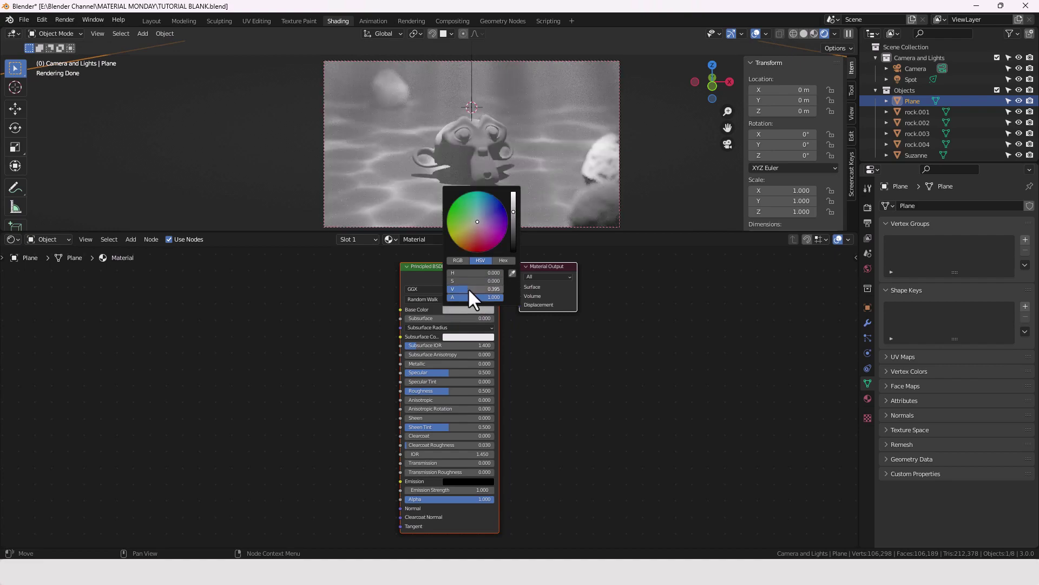
key("BackSpace")
type("0.5")
key("Return")
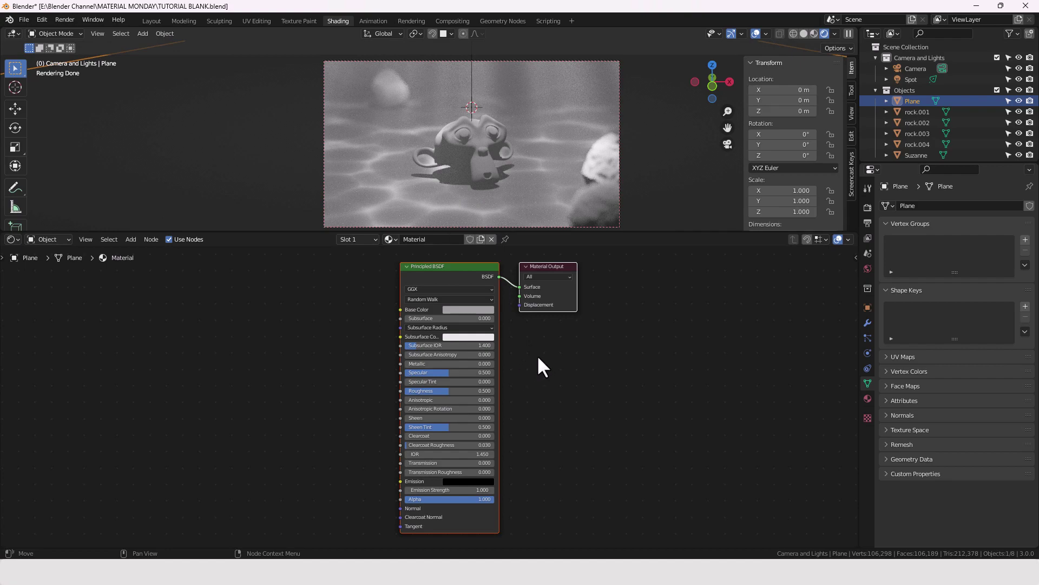
left_click(471, 310)
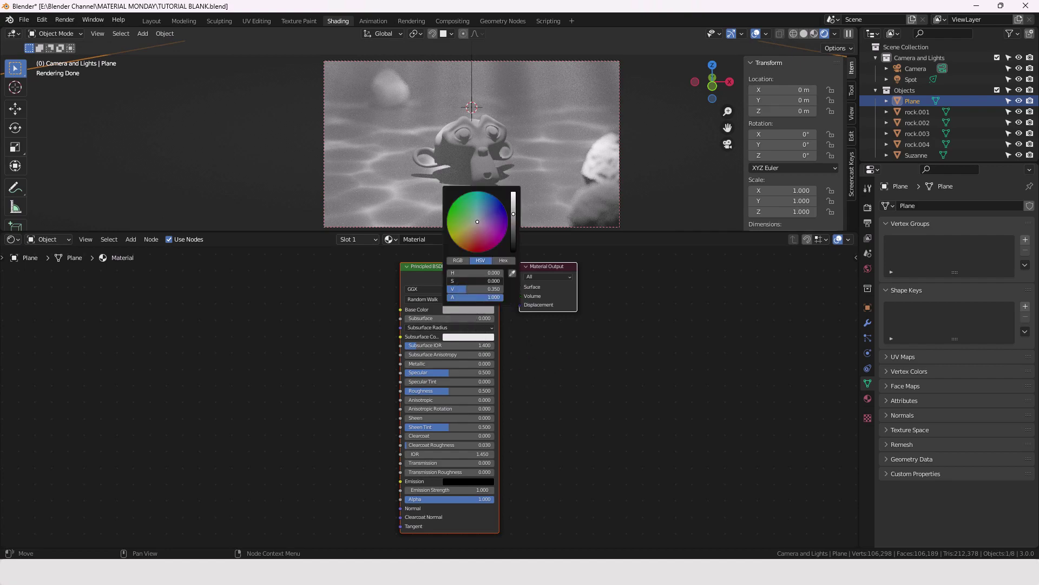
mouse_move(455, 281)
left_mouse_down()
mouse_move(473, 281)
mouse_move(466, 273)
left_mouse_up()
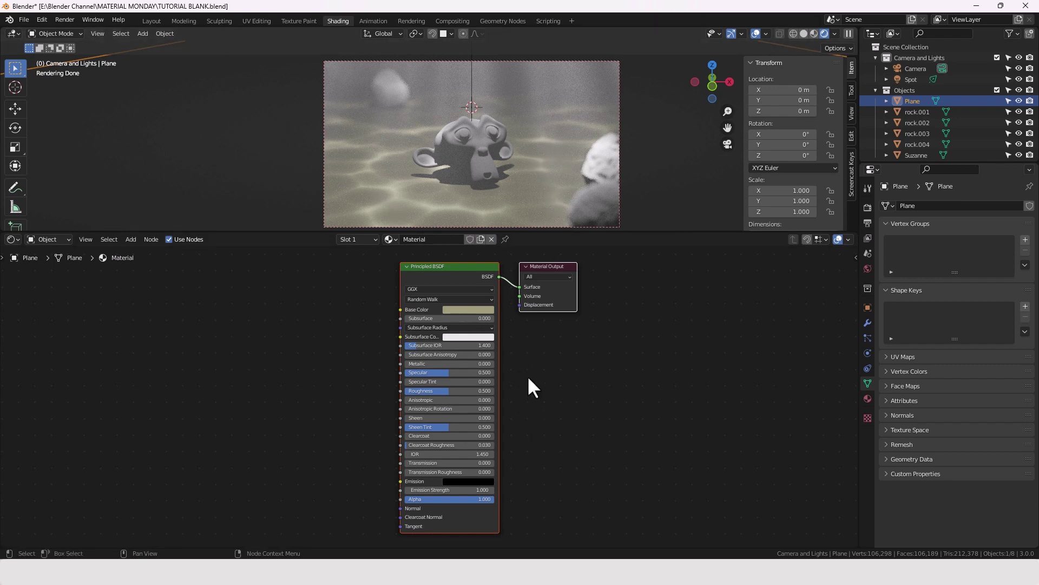
key("g")
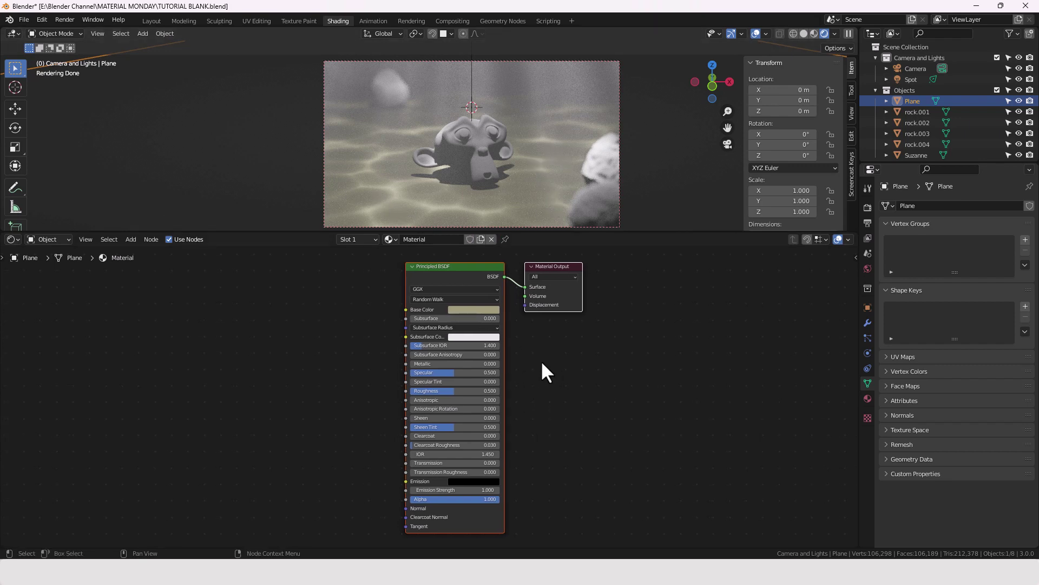
Give rock.003 Roughness 1.0 and a darker Base Color, and name its material ROCK
left_click(591, 214)
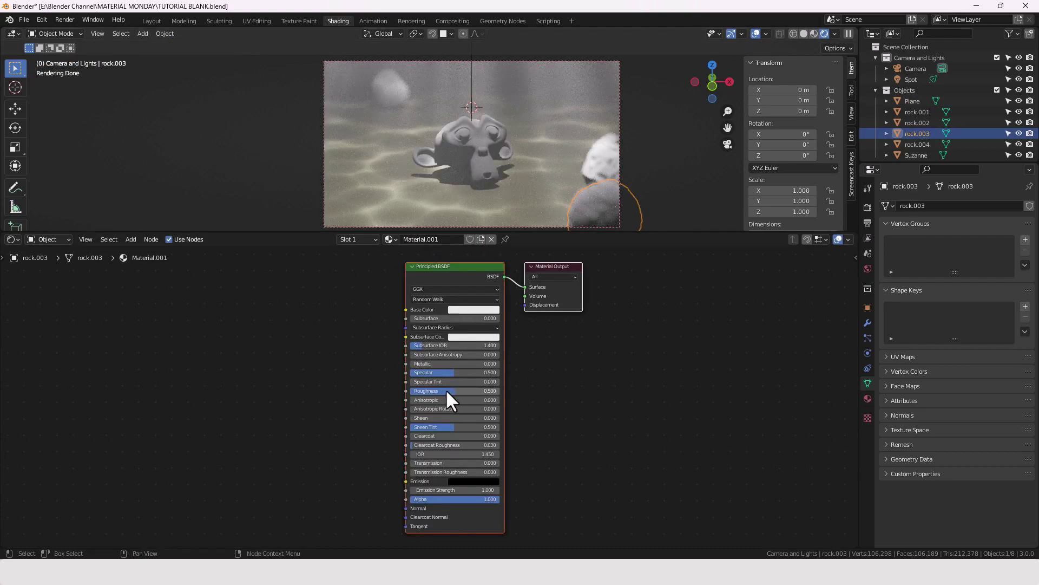
left_click_drag(444, 391, 501, 390)
scroll(518, 385, "up", 2)
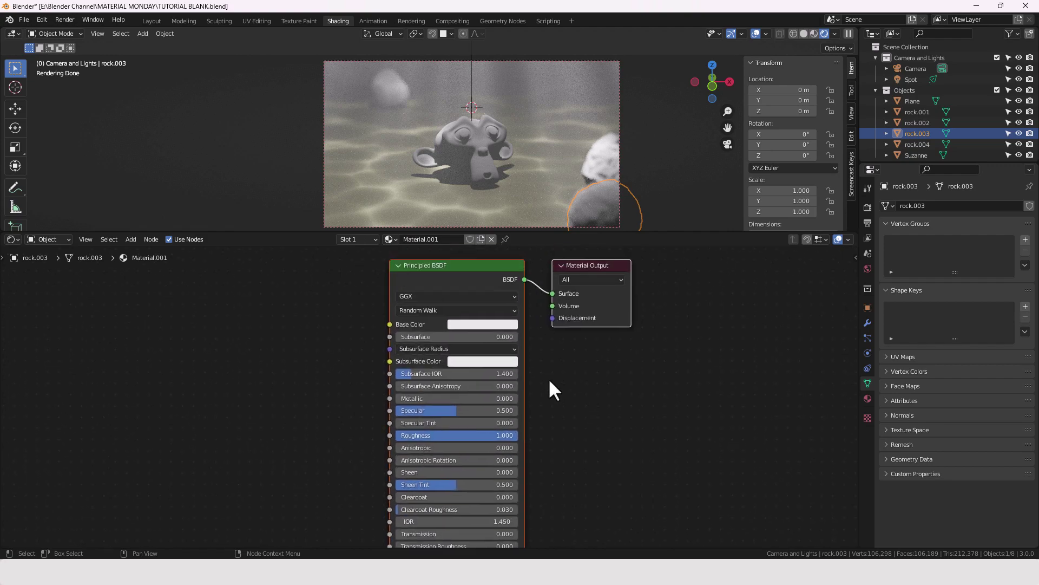
left_click(489, 324)
left_click_drag(481, 297, 444, 296)
left_click(422, 239)
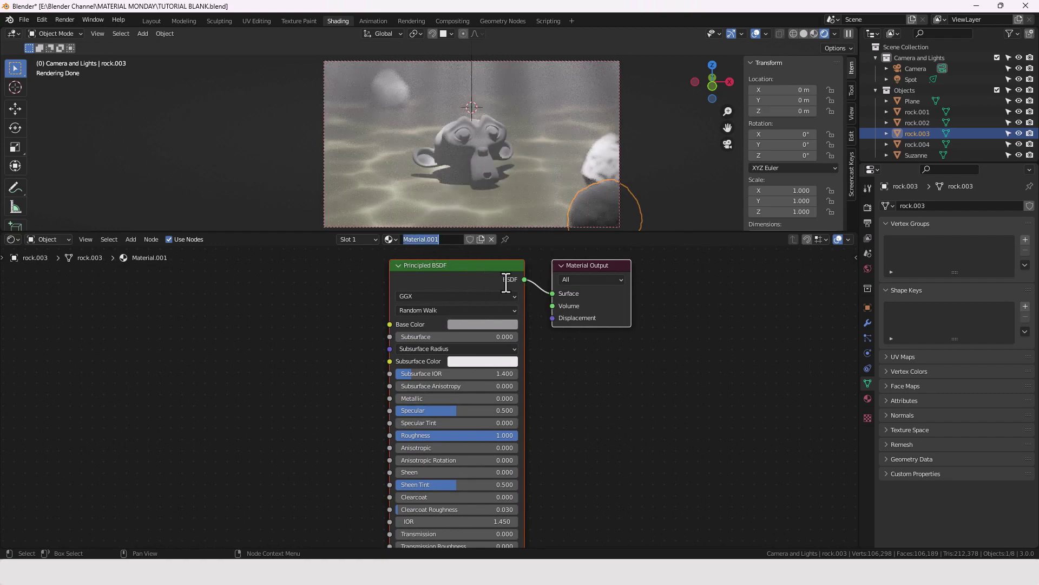
type("ROCK")
key("Return")
Assign the ROCK material to rock.002, rock.001 and rock.004
left_click(608, 164)
left_click(407, 239)
left_click(420, 265)
left_click(397, 92)
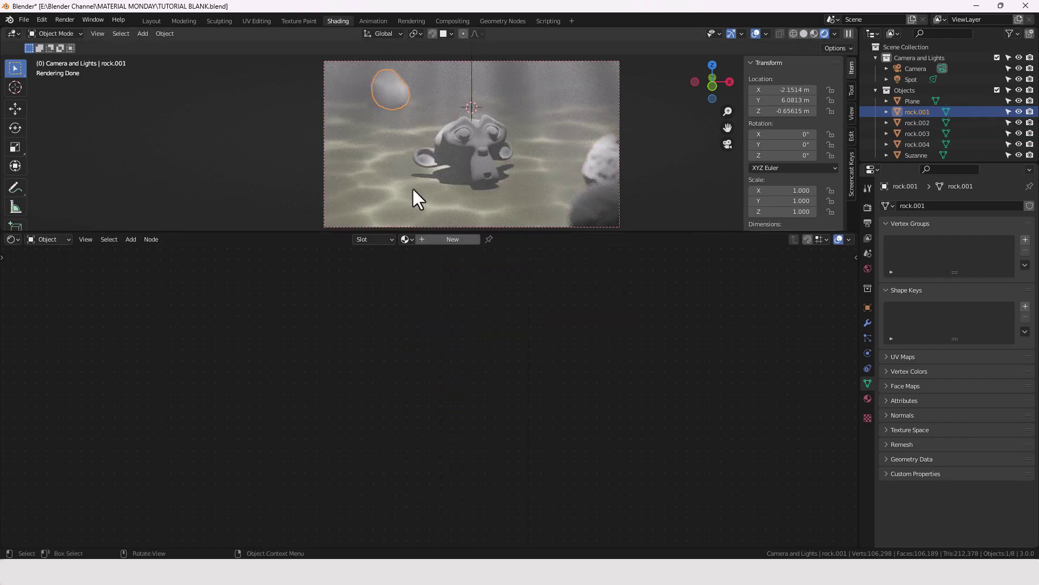
left_click(406, 239)
left_click(415, 265)
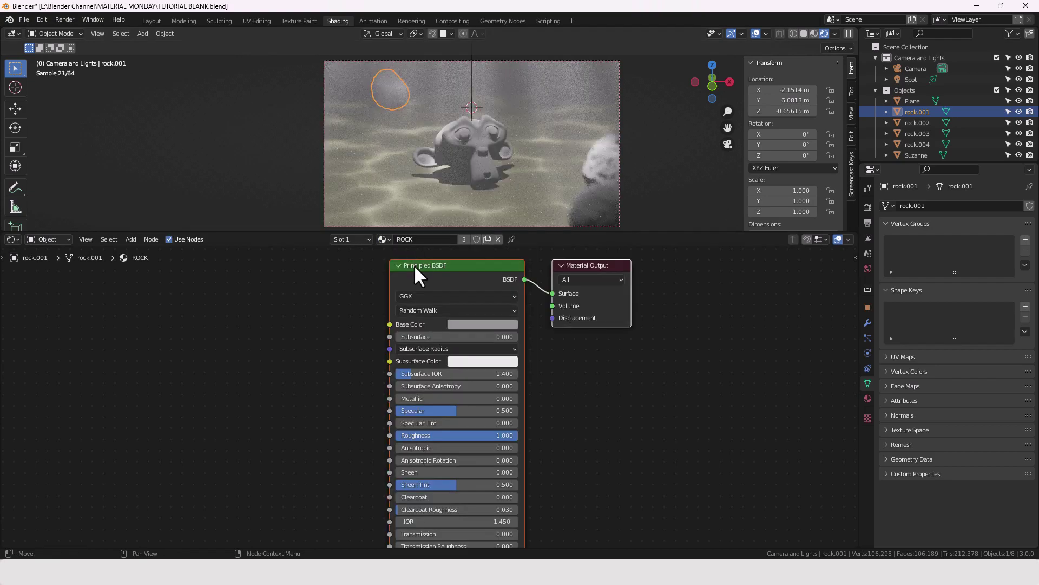
left_click(921, 122)
left_click(922, 143)
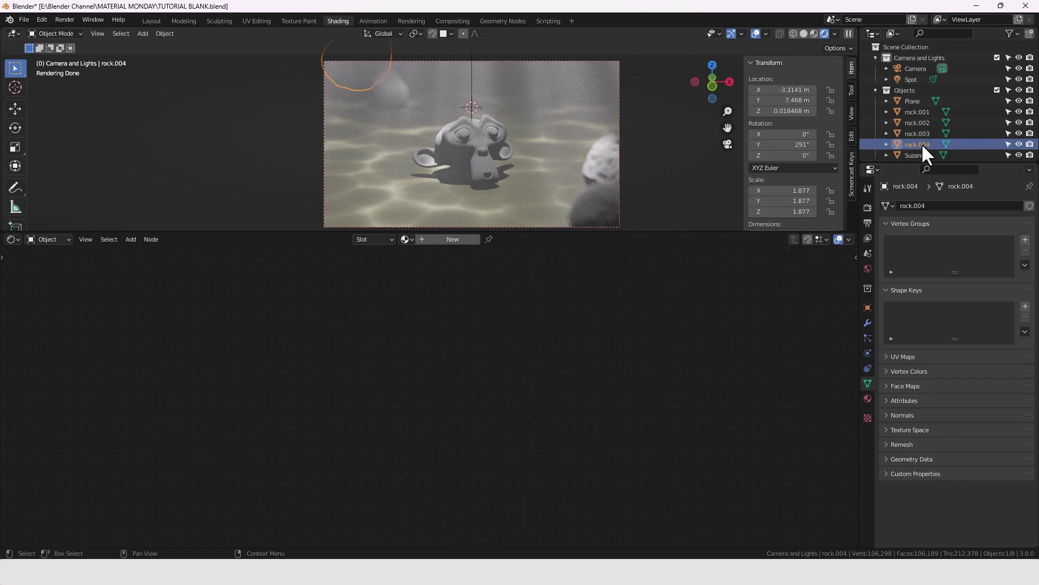
left_click(406, 239)
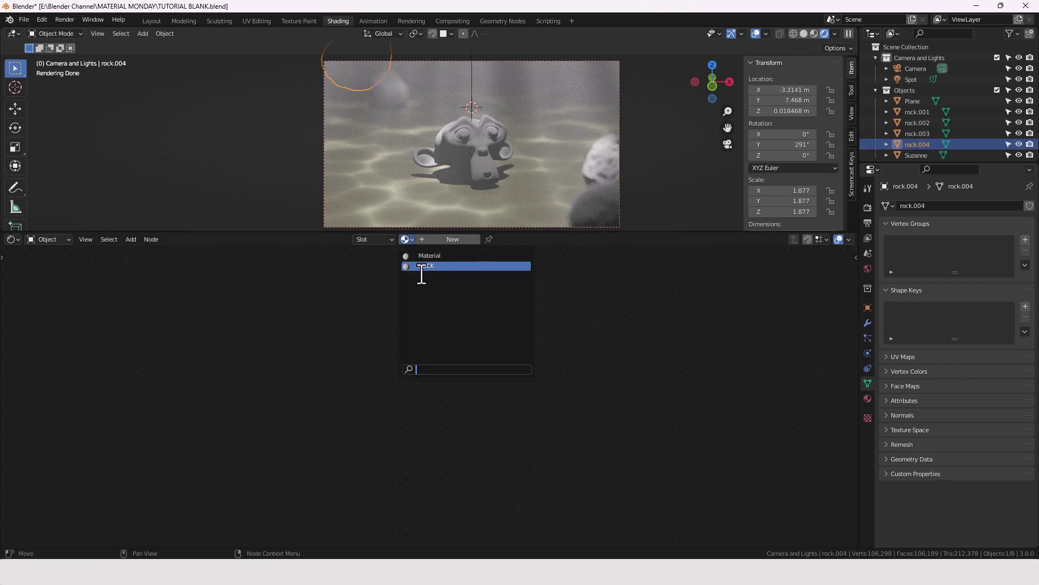
left_click(421, 265)
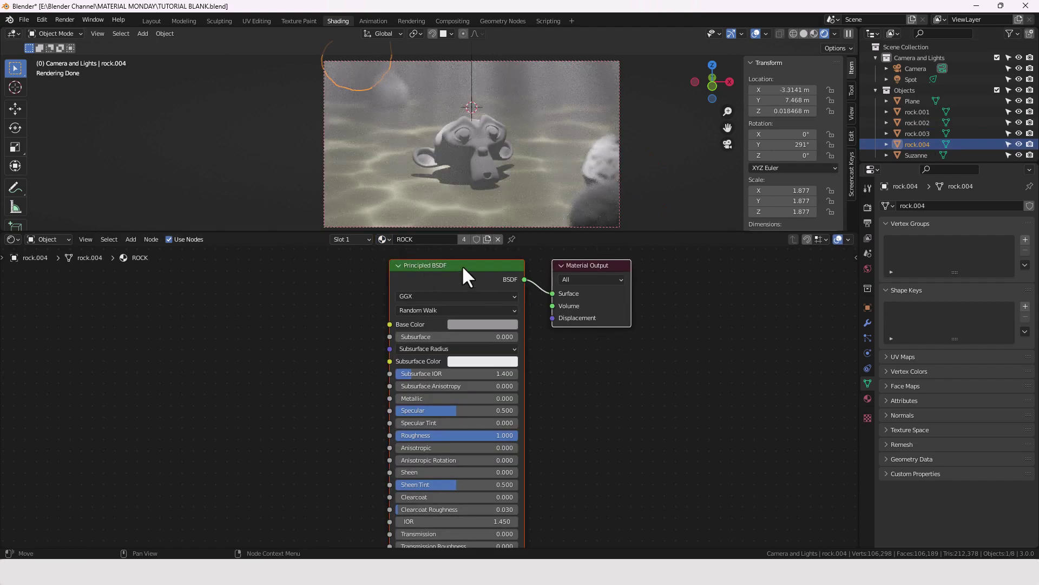
Rename the ground plane's material to RIVERBED
left_click(540, 206)
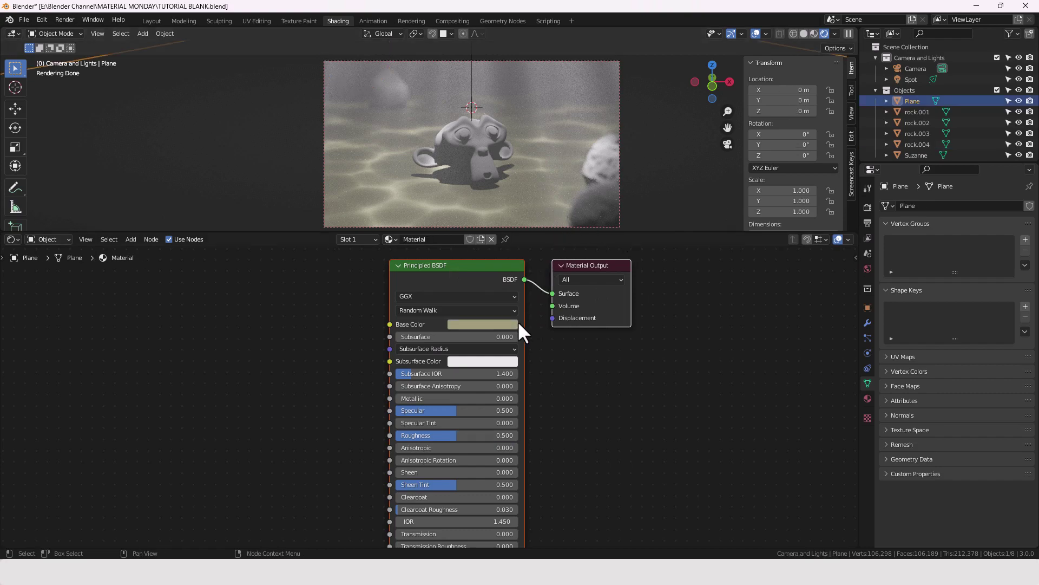
double_click(433, 240)
type("RIVERBED")
key("Return")
left_click(572, 371)
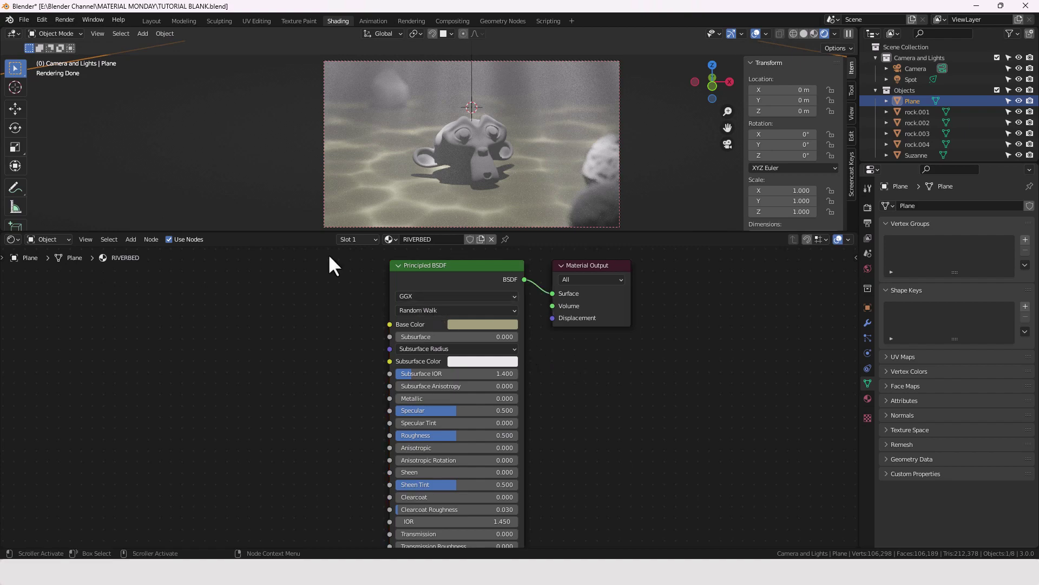
Add saturation to the Spot light's Emission colour for a pale blue tint
left_click(915, 79)
scroll(560, 405, "down", 3)
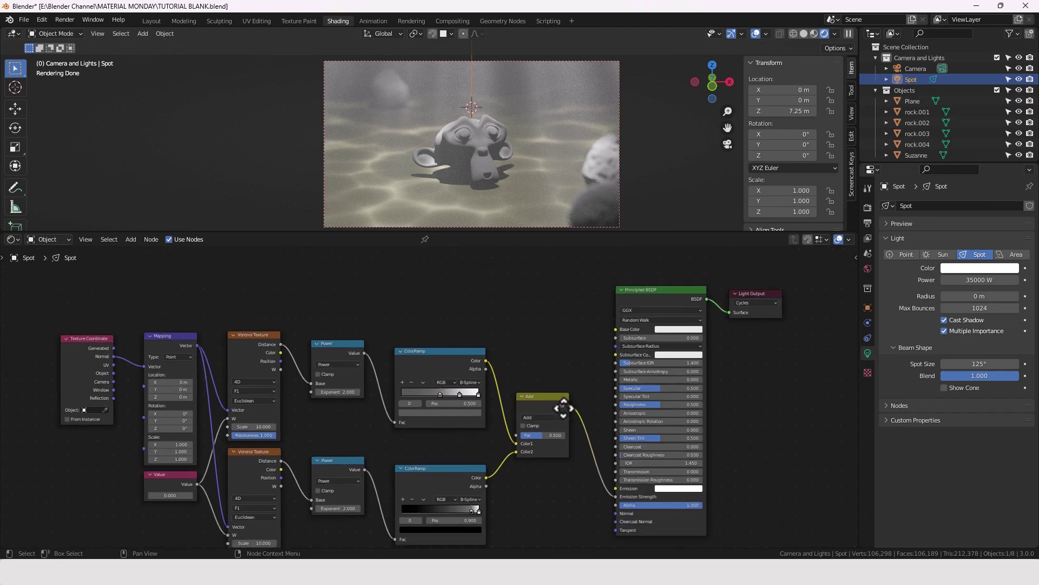
middle_click_drag(571, 375, 548, 441)
scroll(580, 444, "up", 2)
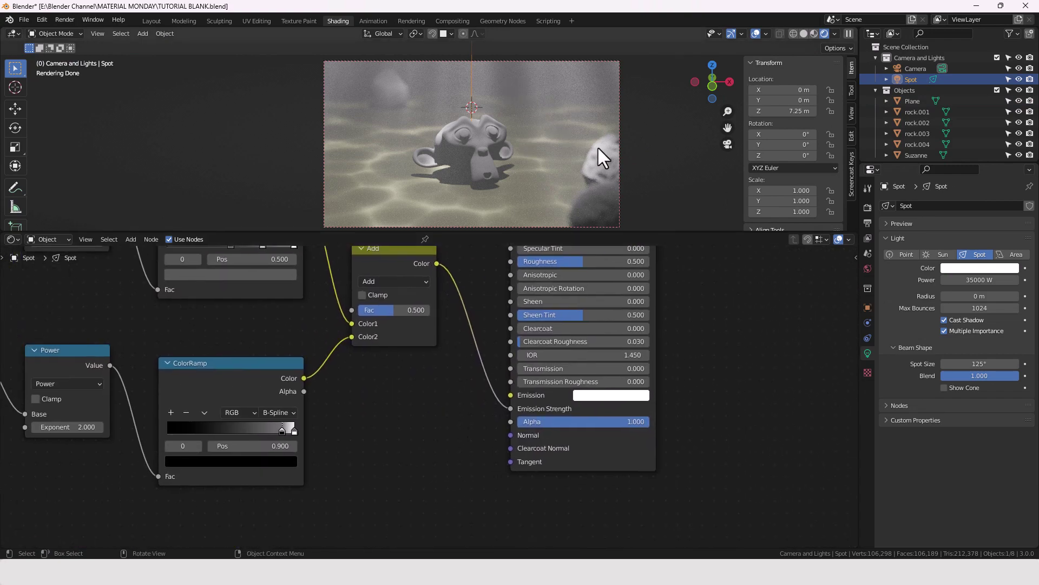
scroll(693, 417, "up", 1)
middle_click_drag(704, 407, 642, 415)
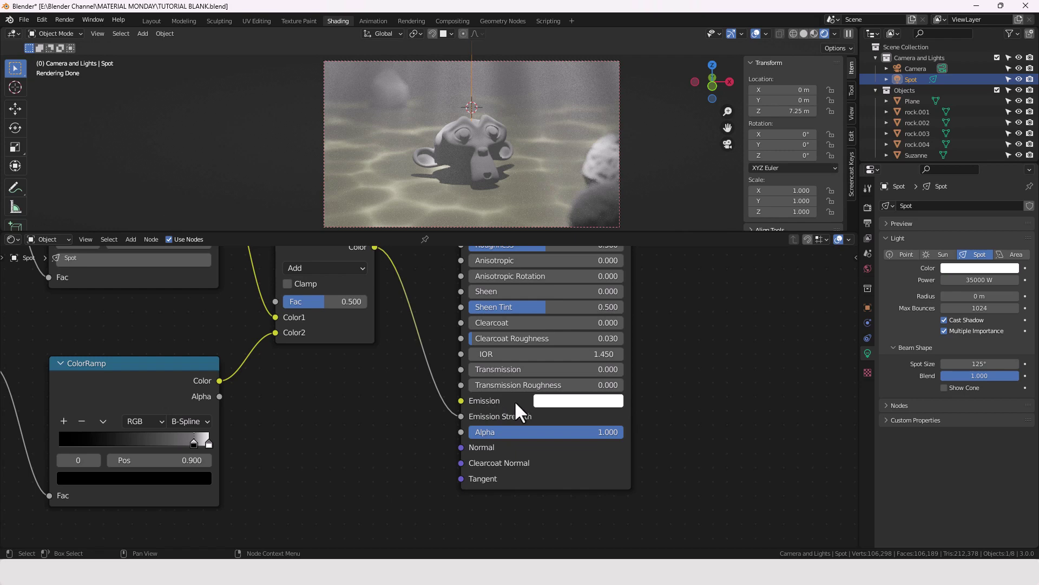
left_click(568, 400)
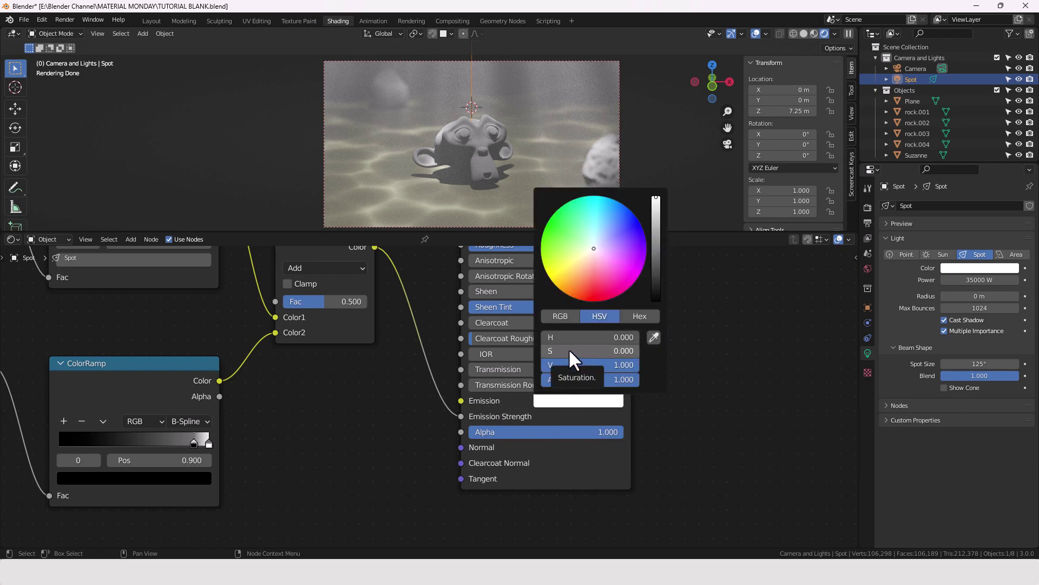
mouse_move(568, 349)
left_mouse_down()
mouse_move(600, 349)
mouse_move(563, 337)
mouse_move(610, 336)
mouse_move(571, 351)
left_mouse_up()
Enlarge the render preview and switch to the Compositing workspace
scroll(689, 343, "down", 6)
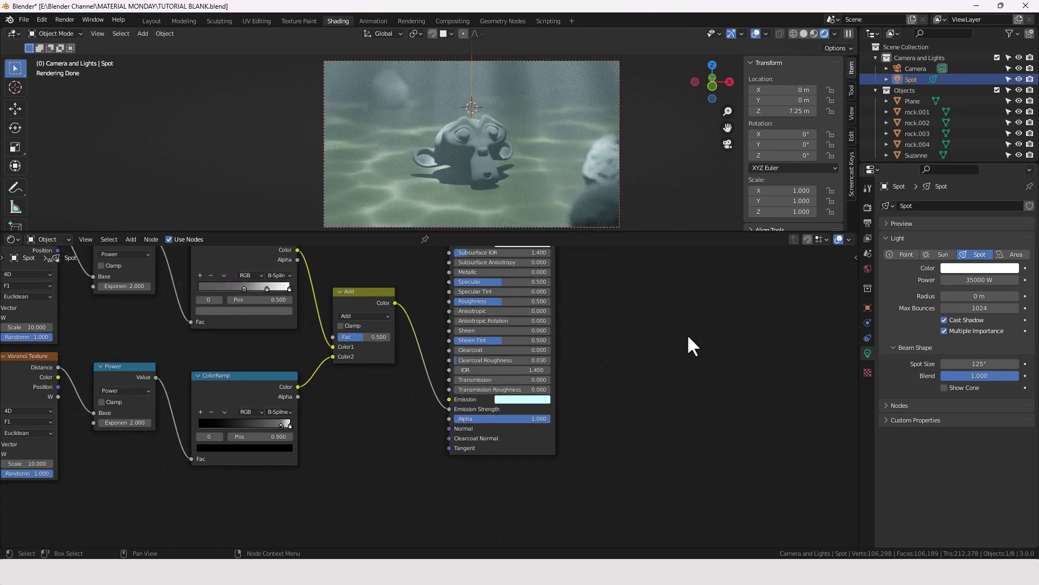
middle_click_drag(698, 381, 728, 360)
scroll(709, 369, "up", 1)
left_click_drag(526, 233, 528, 249)
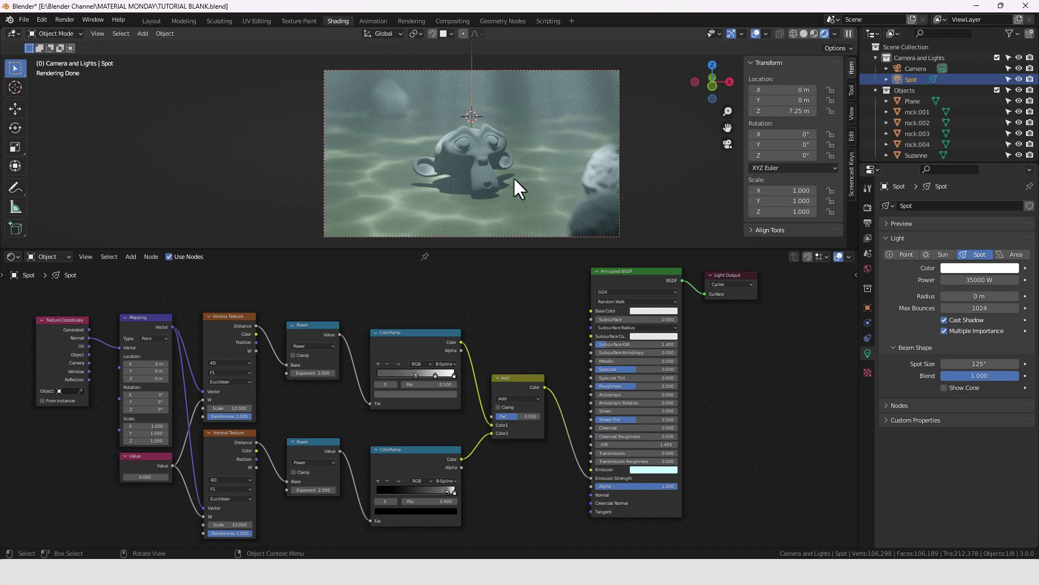
left_click(447, 21)
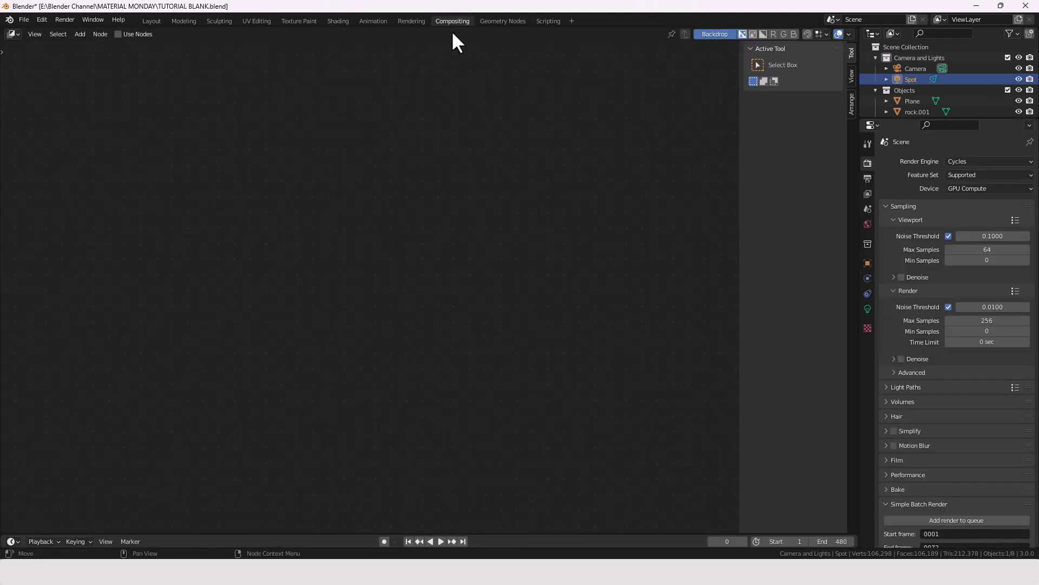
Enable Use Nodes, add a Viewer node below Composite, and link Render Layers Image to it
left_click(118, 34)
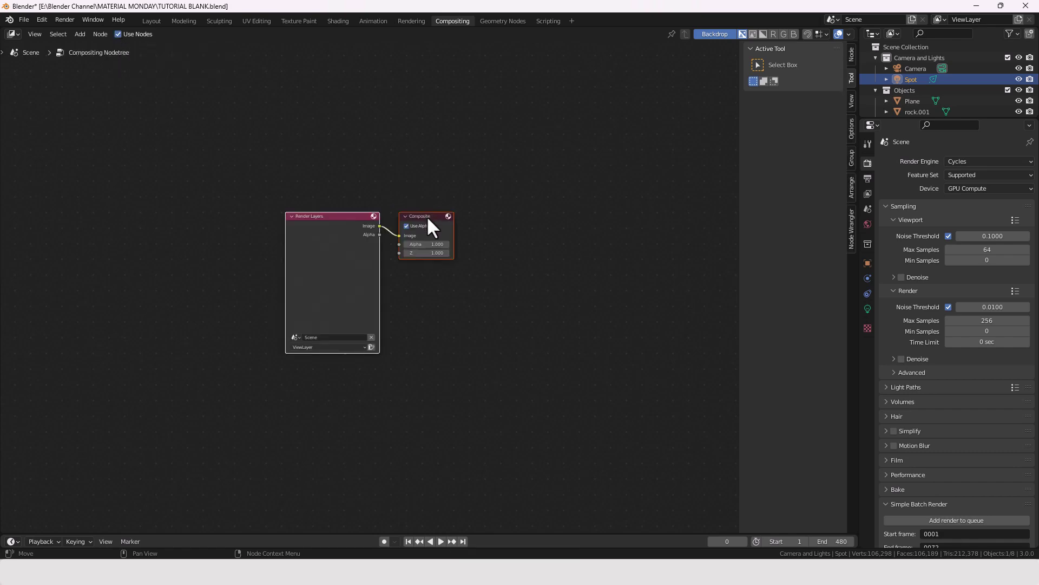
left_click_drag(427, 216, 584, 171)
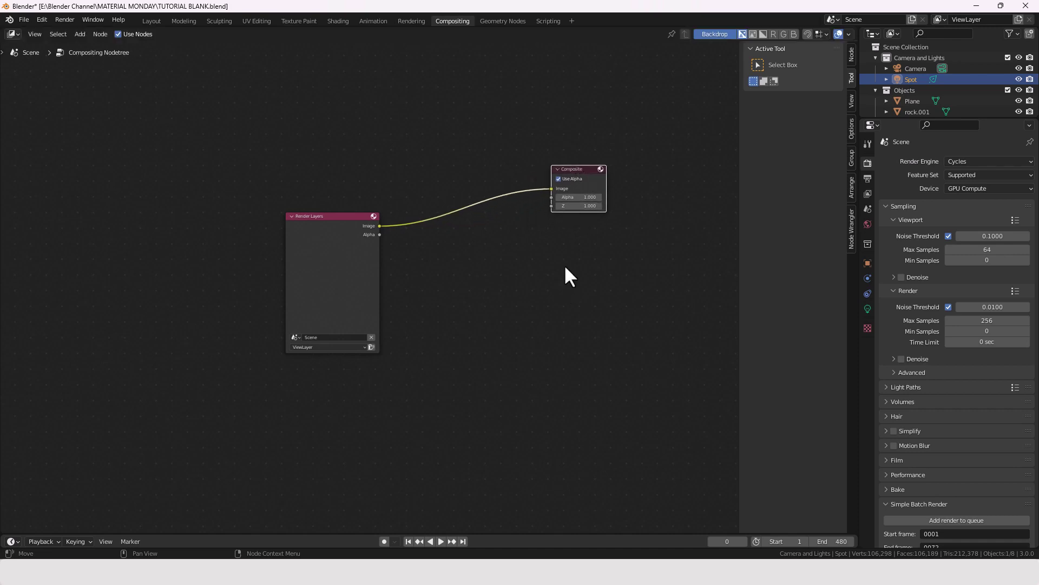
key("shift+a")
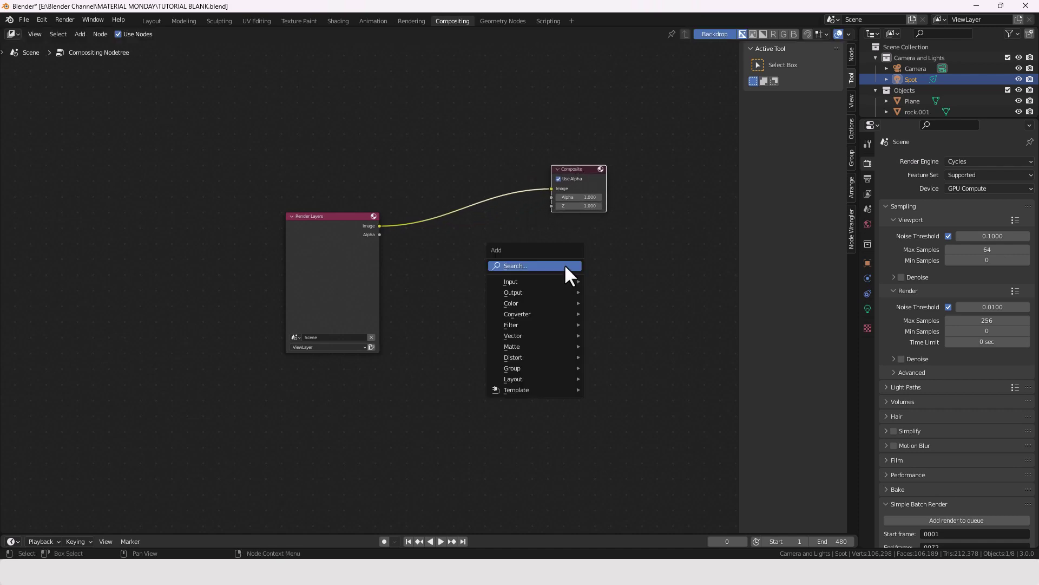
left_click(565, 264)
type("view")
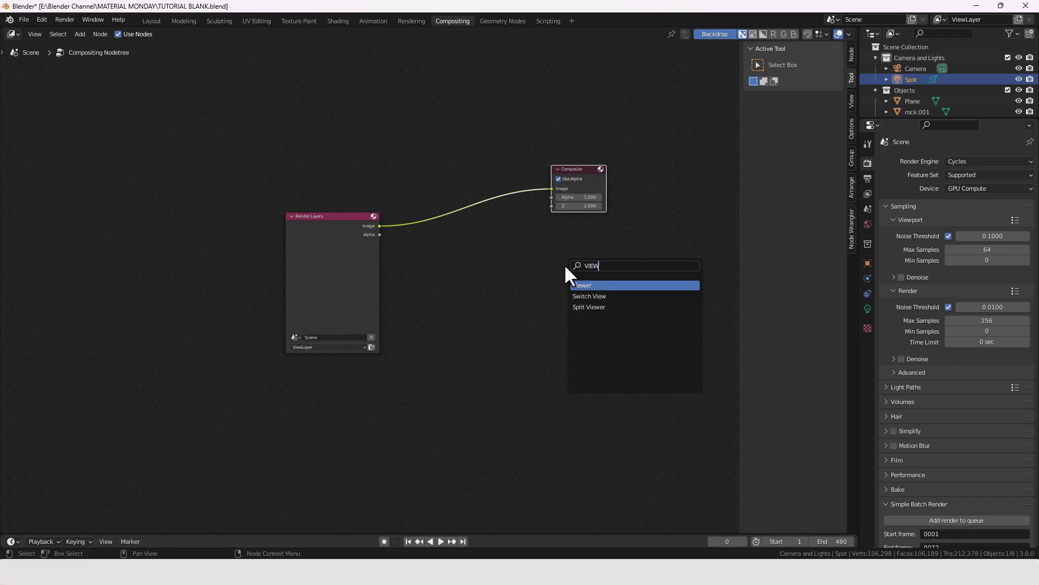
key("Return")
left_click(552, 226)
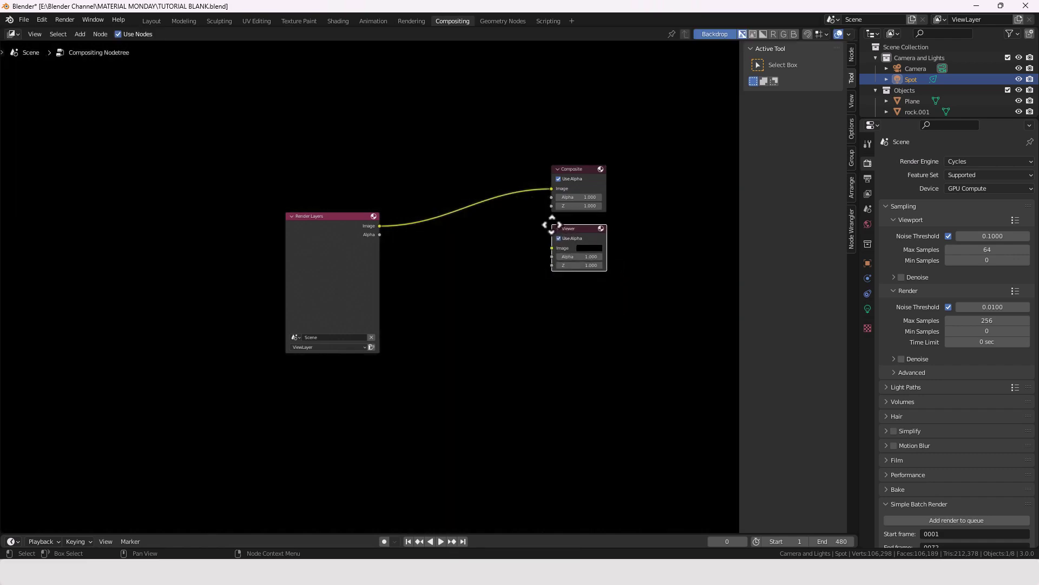
left_click_drag(380, 226, 550, 246)
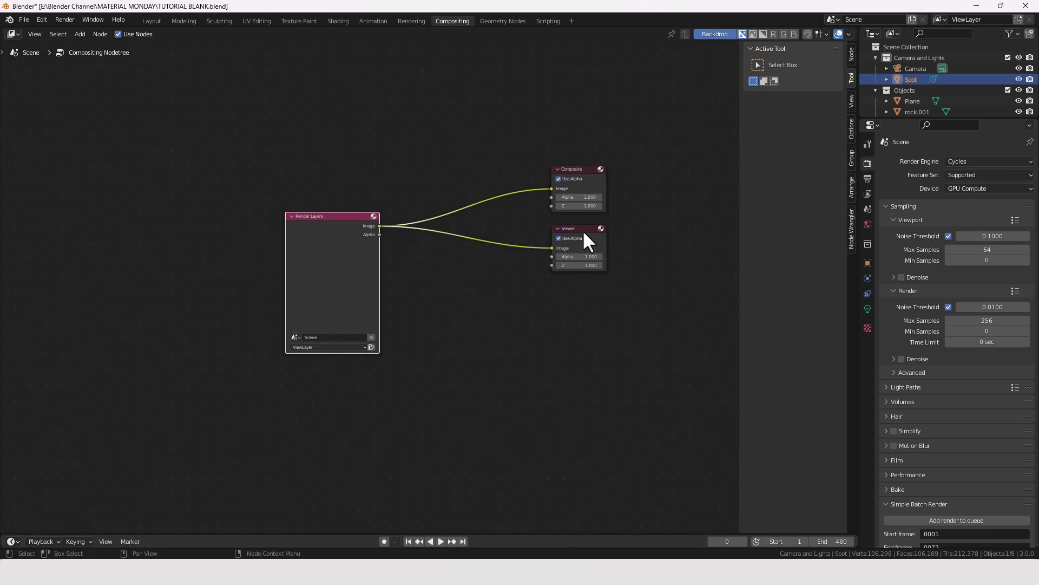
left_click(488, 295)
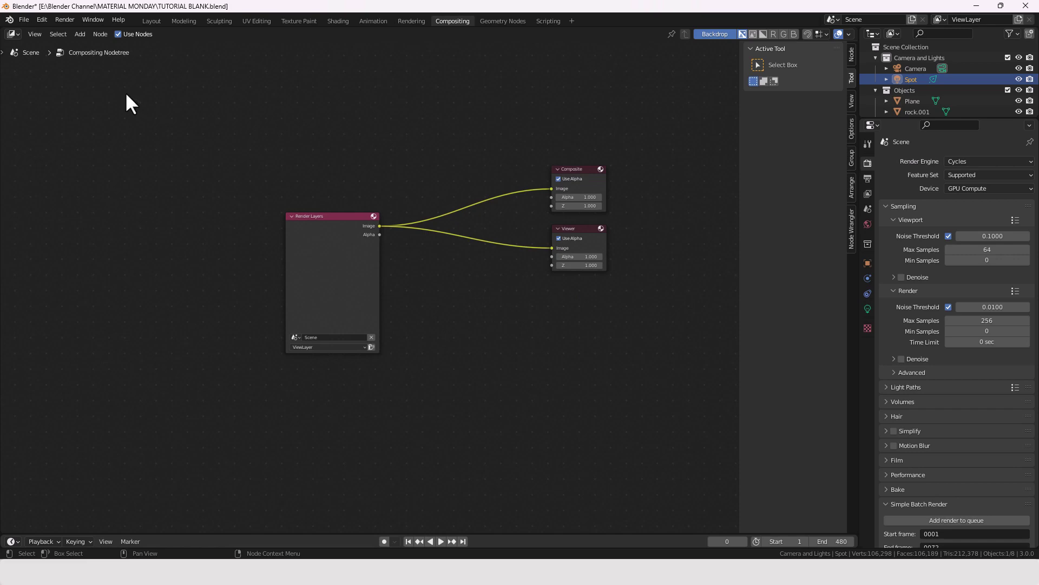
left_click(69, 21)
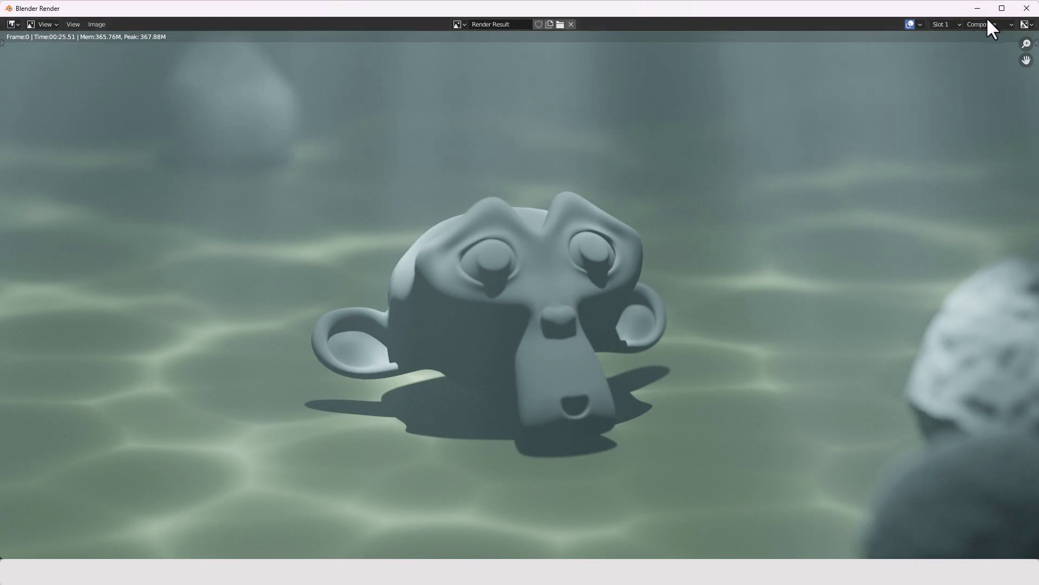
Close the render window and reconnect Render Layers Image directly to the Viewer input
left_click(1027, 8)
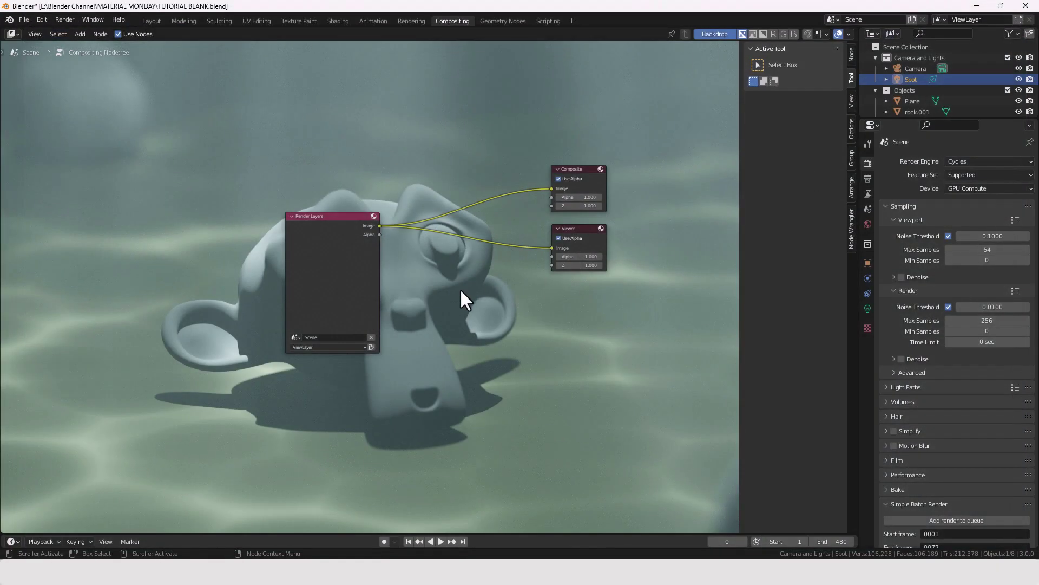
left_click(310, 283)
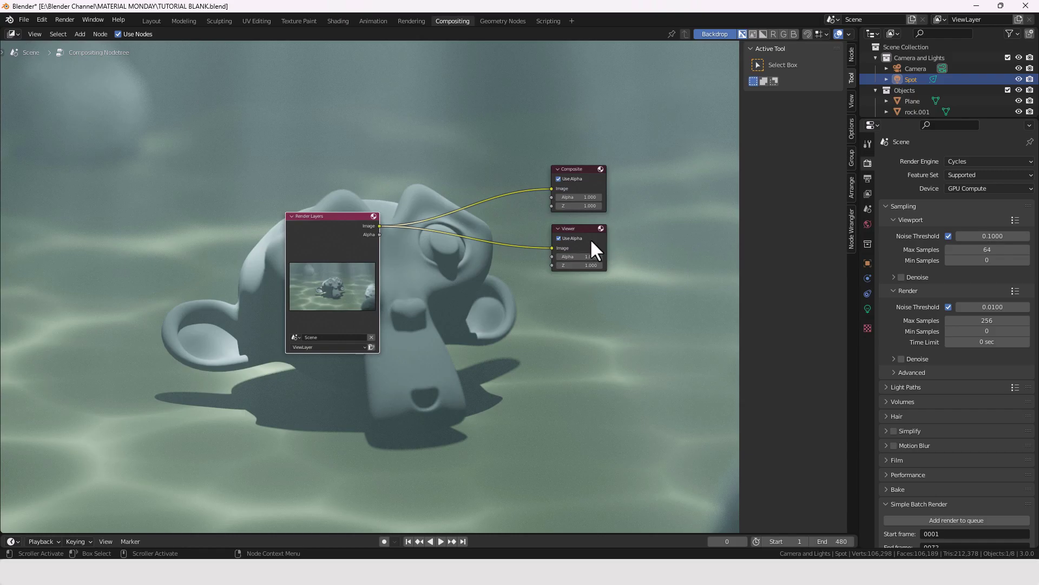
left_click_drag(552, 248, 532, 263)
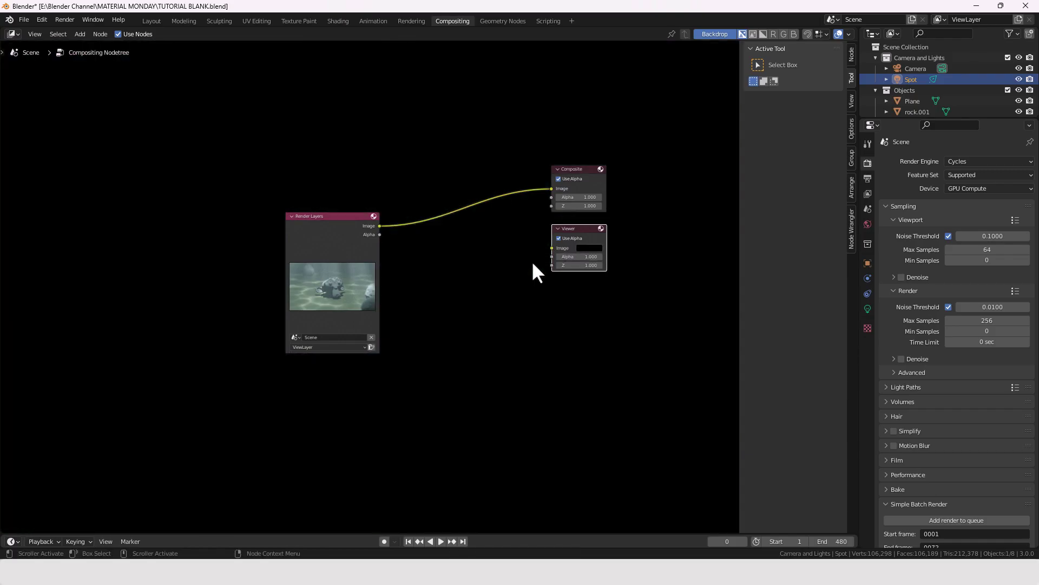
left_click_drag(379, 226, 540, 277)
middle_click_drag(564, 308, 522, 318)
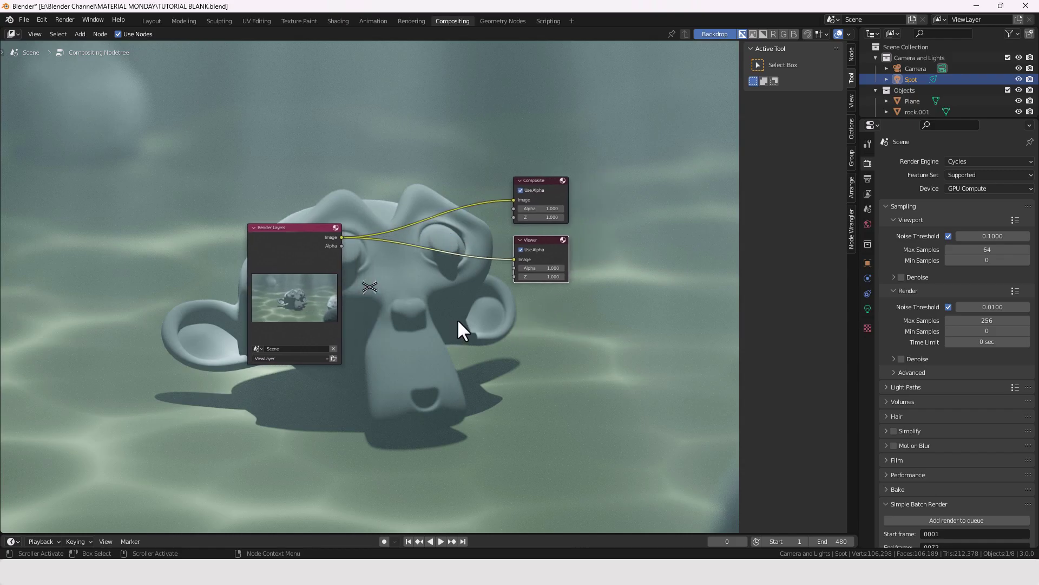
Insert a Bright/Contrast node after Render Layers, feeding both Composite and Viewer
key("shift+a")
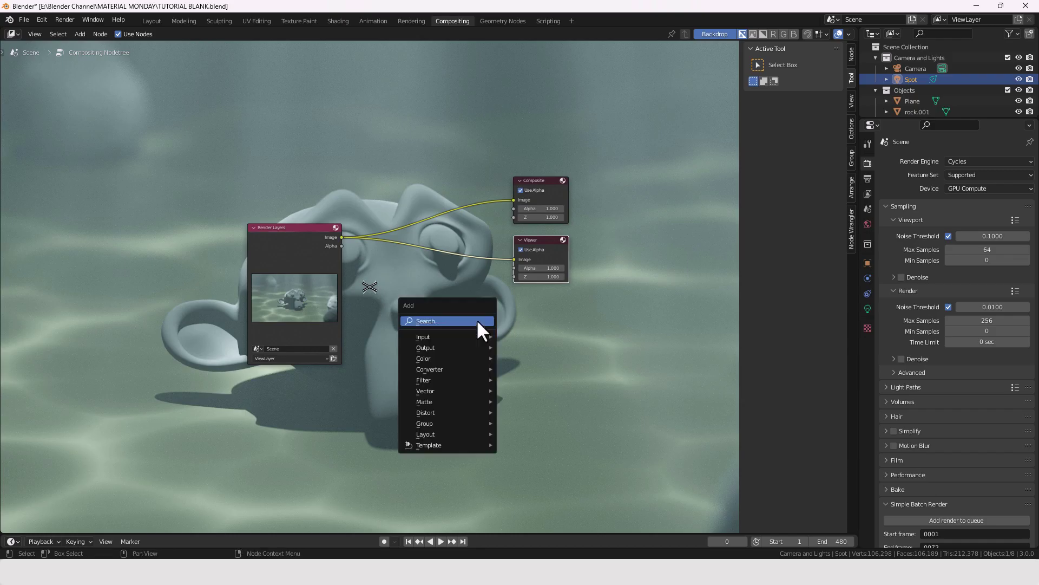
left_click(479, 321)
type("BRIGH")
key("Return")
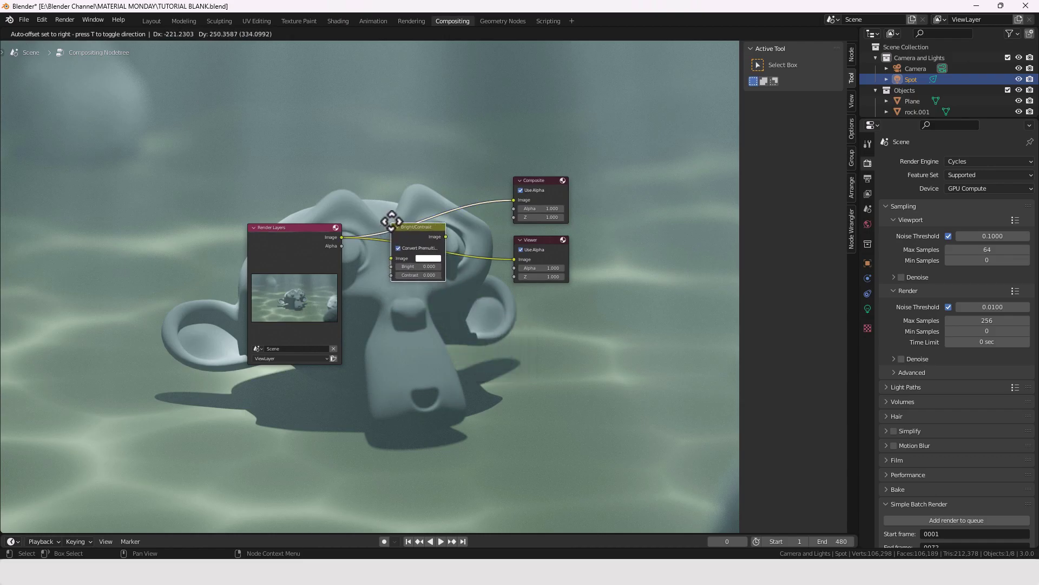
left_click(390, 225)
left_click_drag(446, 237, 514, 260)
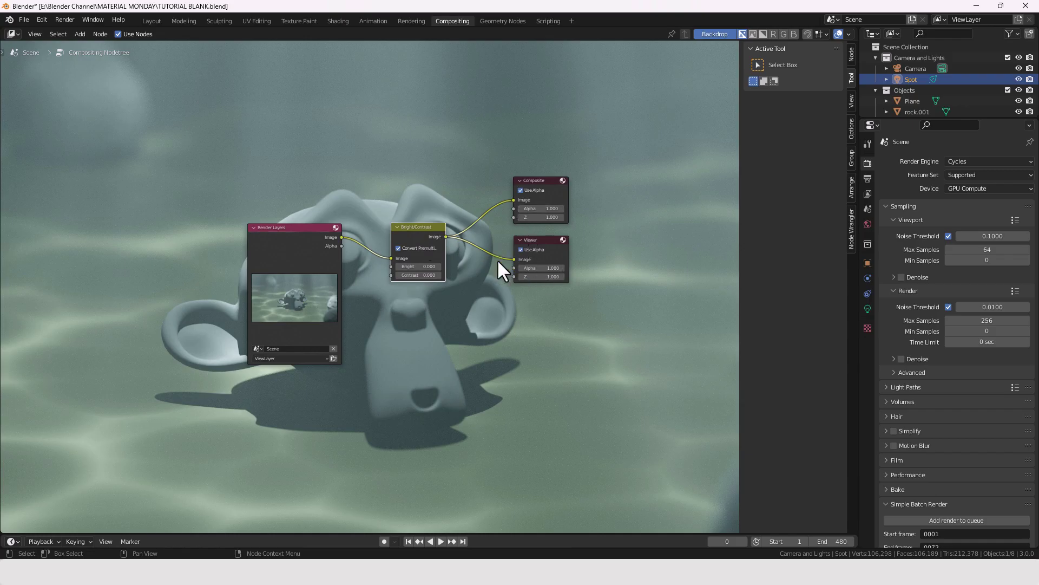
scroll(490, 263, "up", 3)
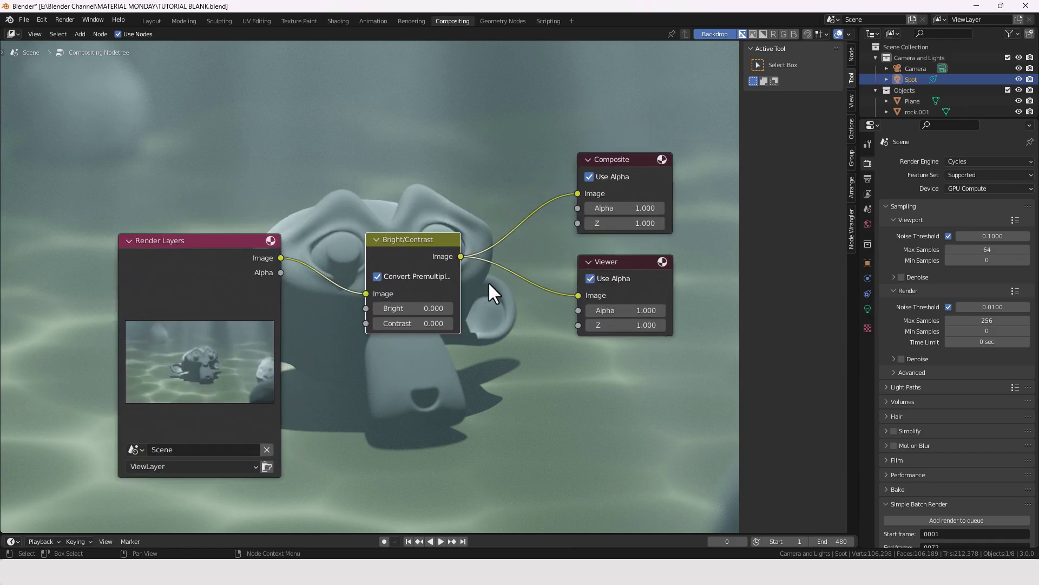
Set the Bright/Contrast node to Bright 1 and Contrast 5
left_click(433, 307)
type("1")
key("Tab")
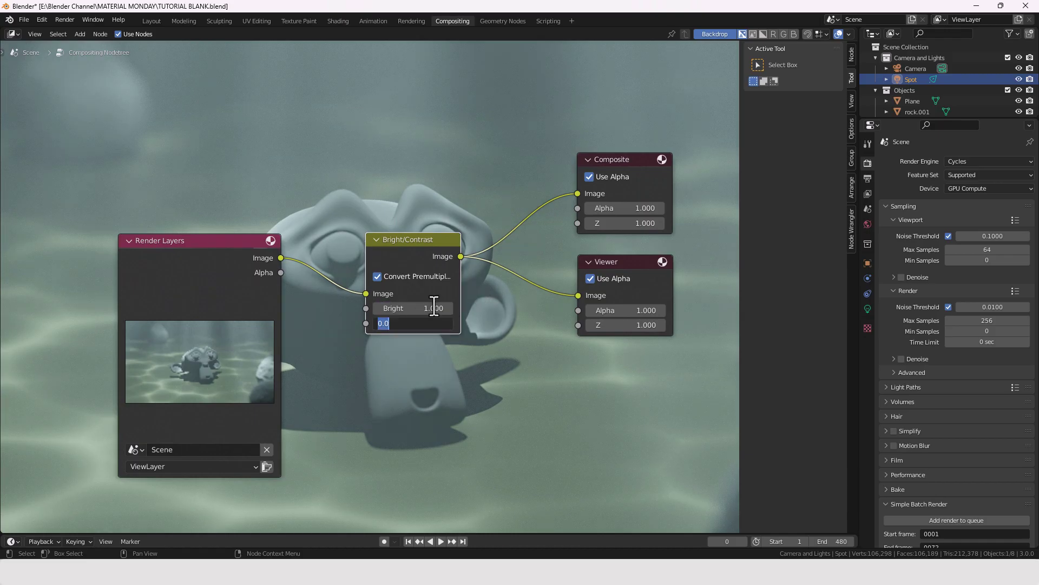
type("1.5")
key("Return")
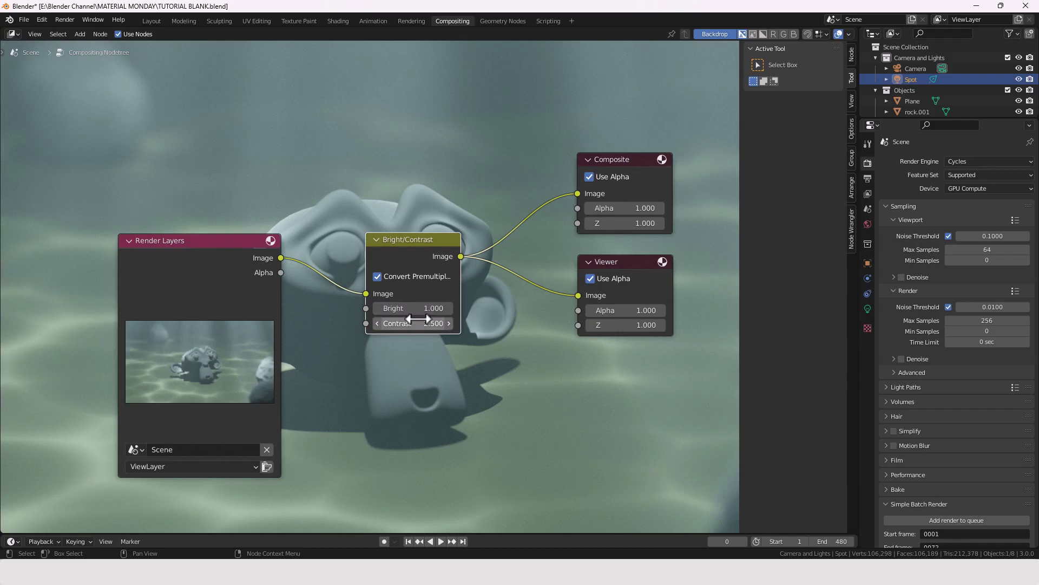
left_click_drag(419, 322, 487, 322)
left_click(421, 323)
type("5")
key("Return")
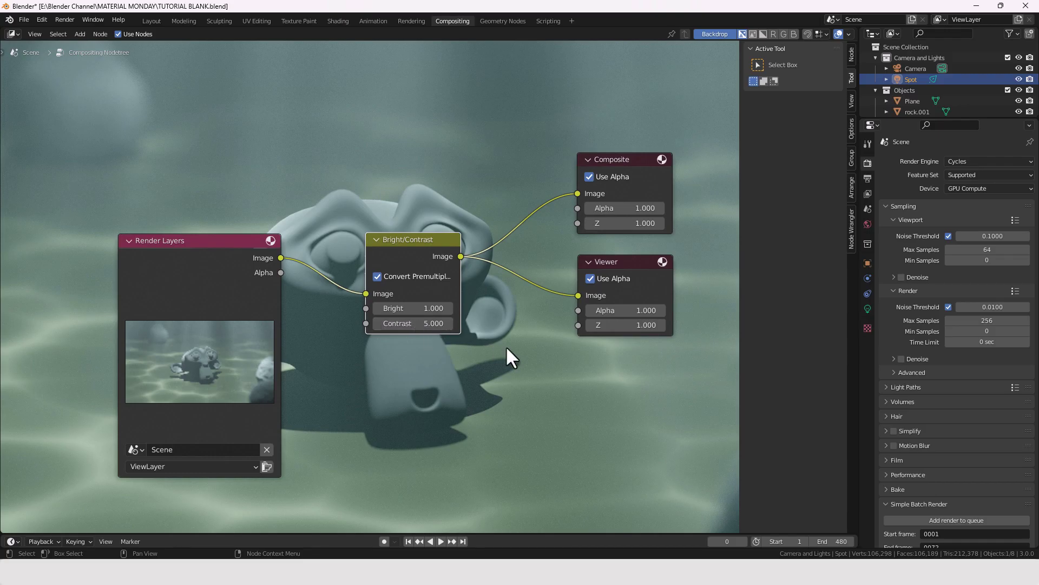
middle_click_drag(507, 348, 479, 346)
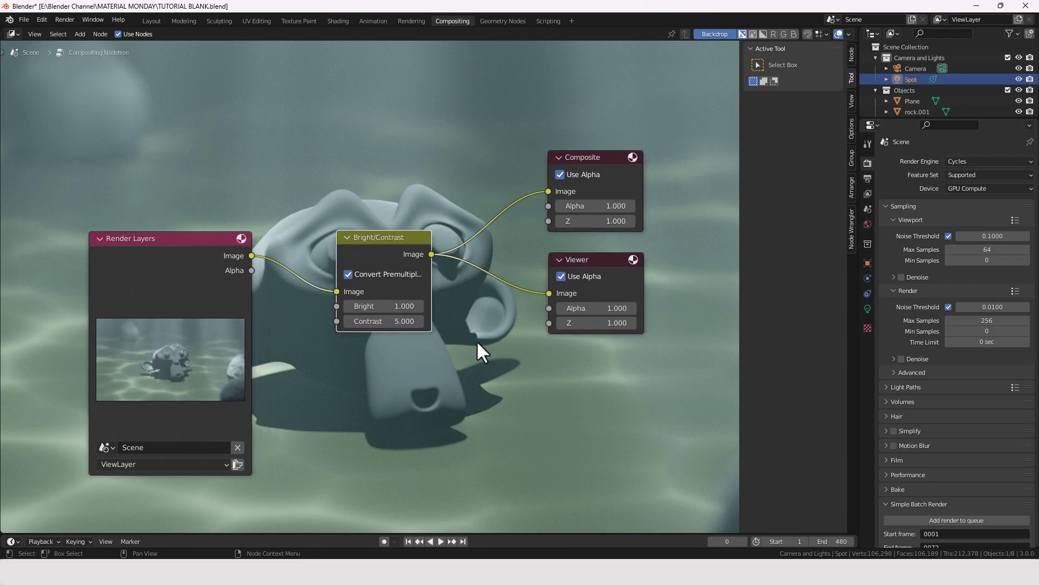
Insert a Denoise node after Bright/Contrast and connect its output to Composite and Viewer
key("shift+a")
left_click(476, 350)
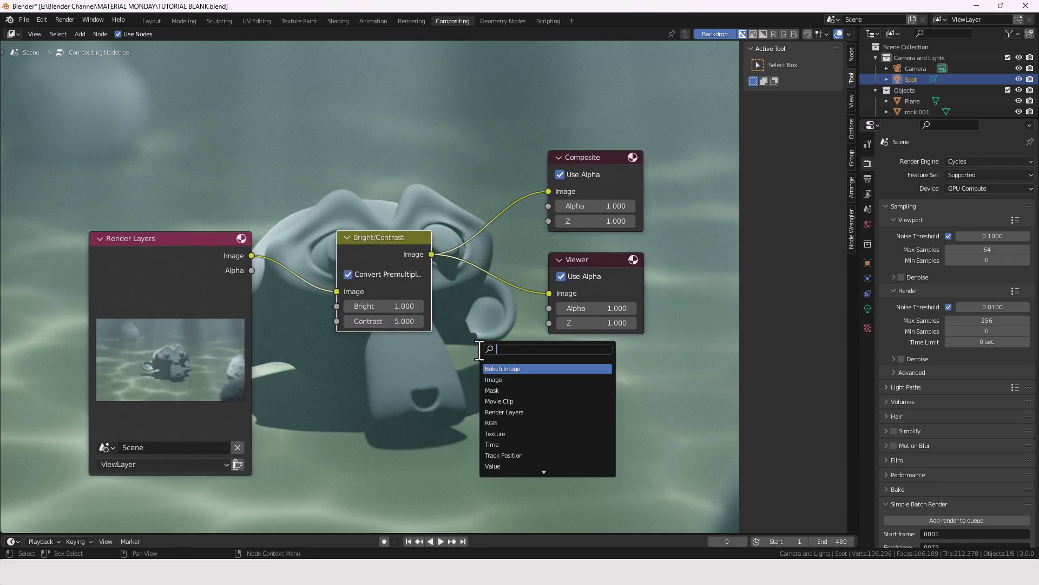
type("DENOI")
key("Return")
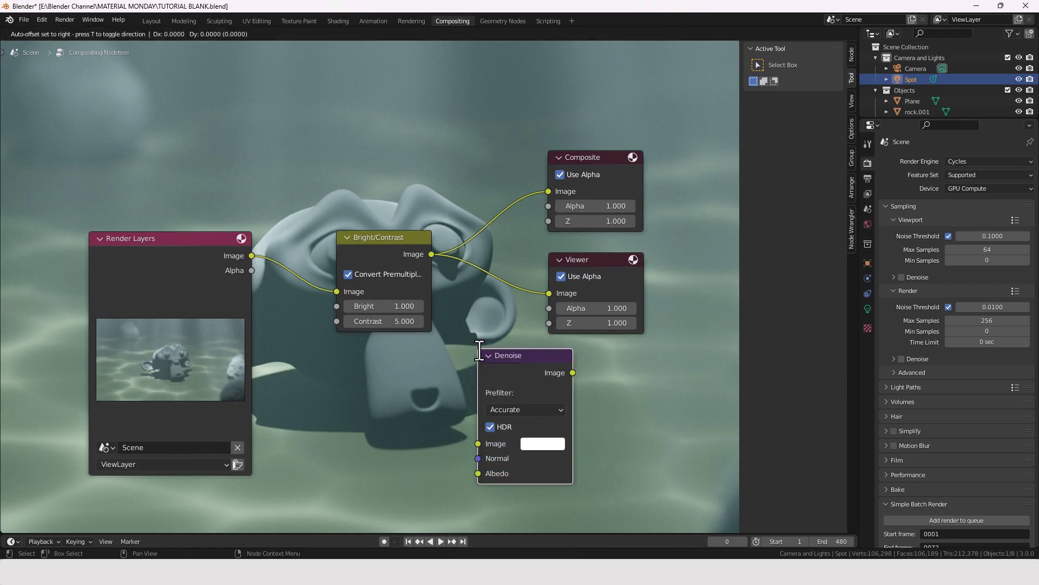
left_click(536, 273)
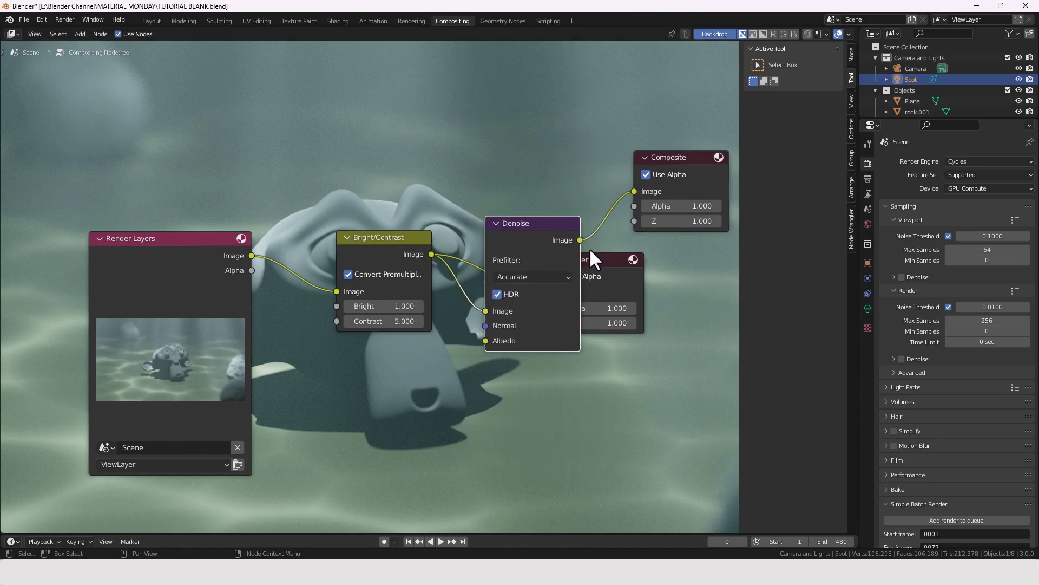
left_click_drag(597, 251, 674, 246)
left_click_drag(581, 239, 628, 287)
middle_click_drag(624, 383, 588, 389)
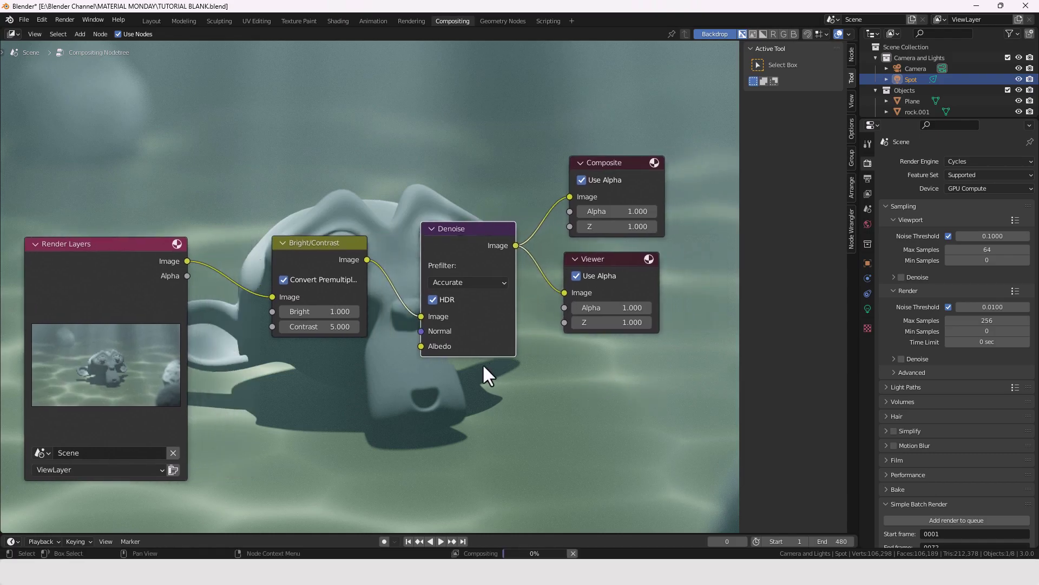
Set the Denoise prefilter to Fast
left_click(475, 281)
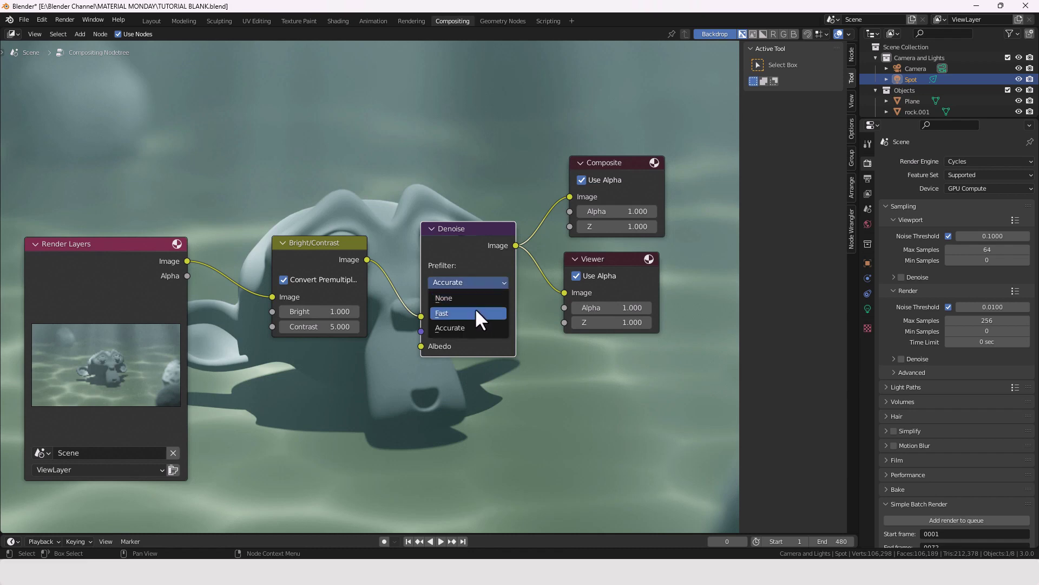
left_click(476, 310)
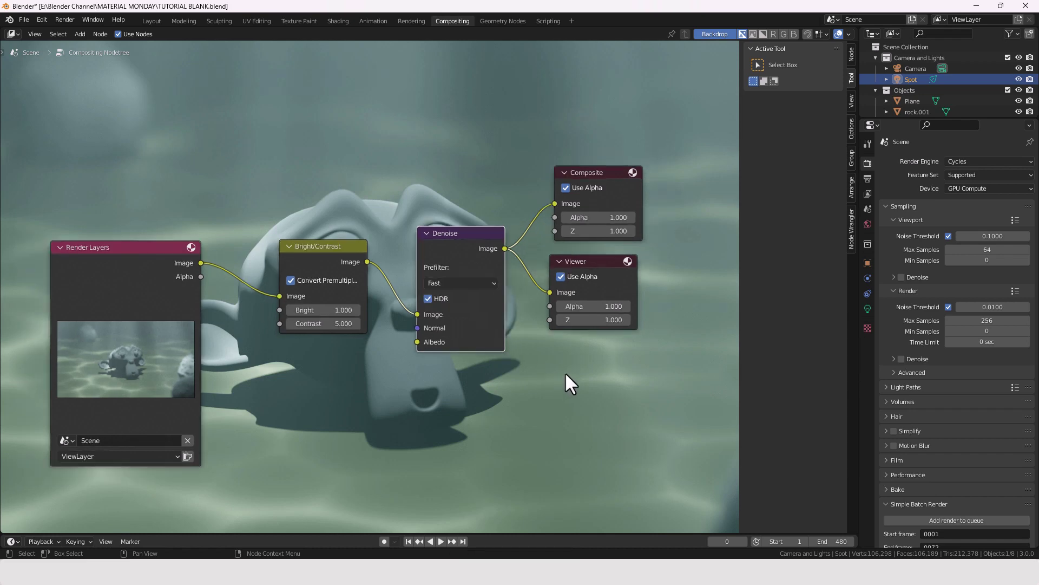
scroll(567, 372, "down", 1)
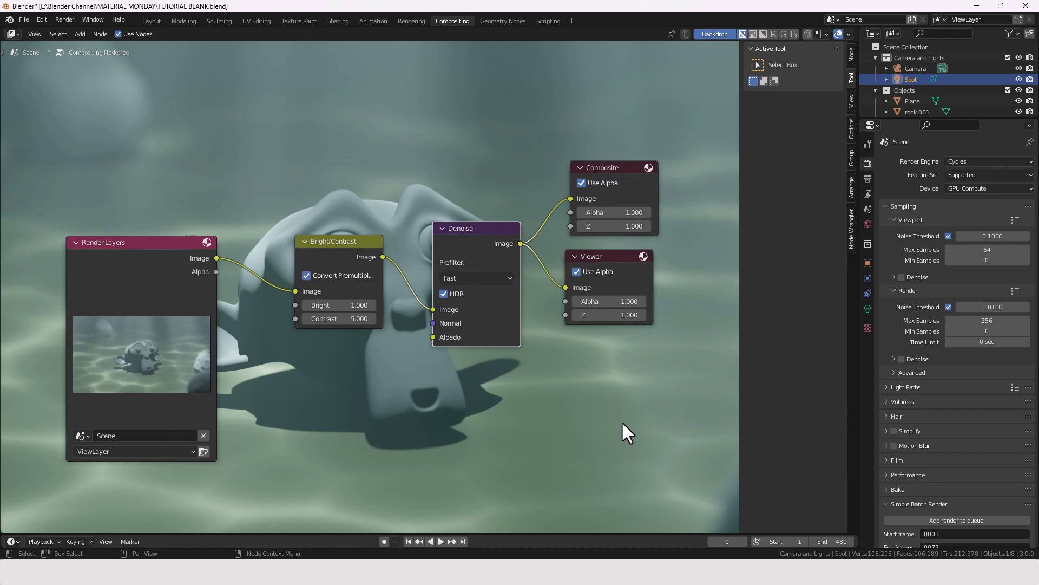
left_click(68, 22)
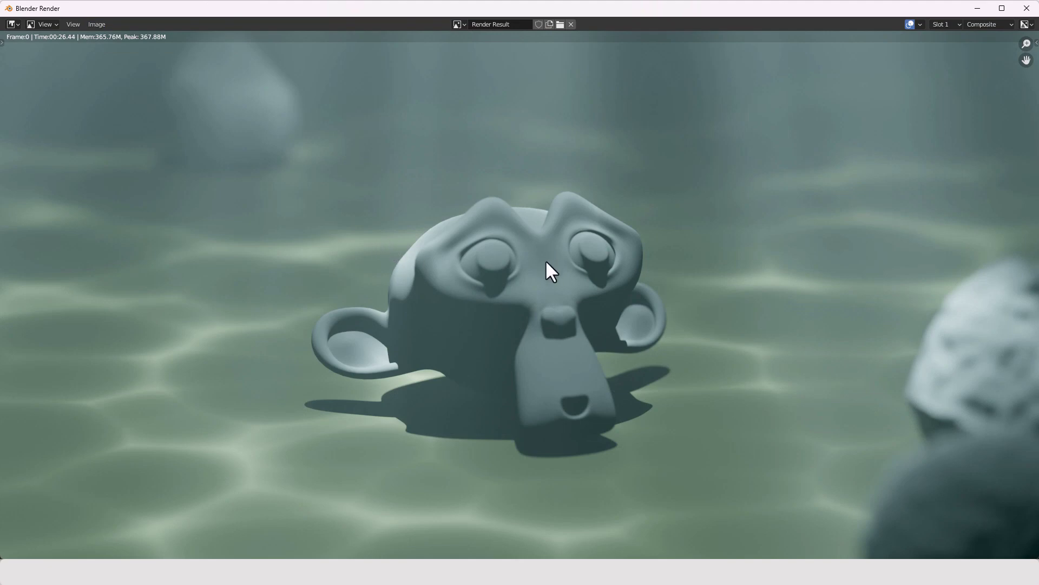
Inspect the final denoised underwater render, then close the render window
scroll(545, 262, "down", 1)
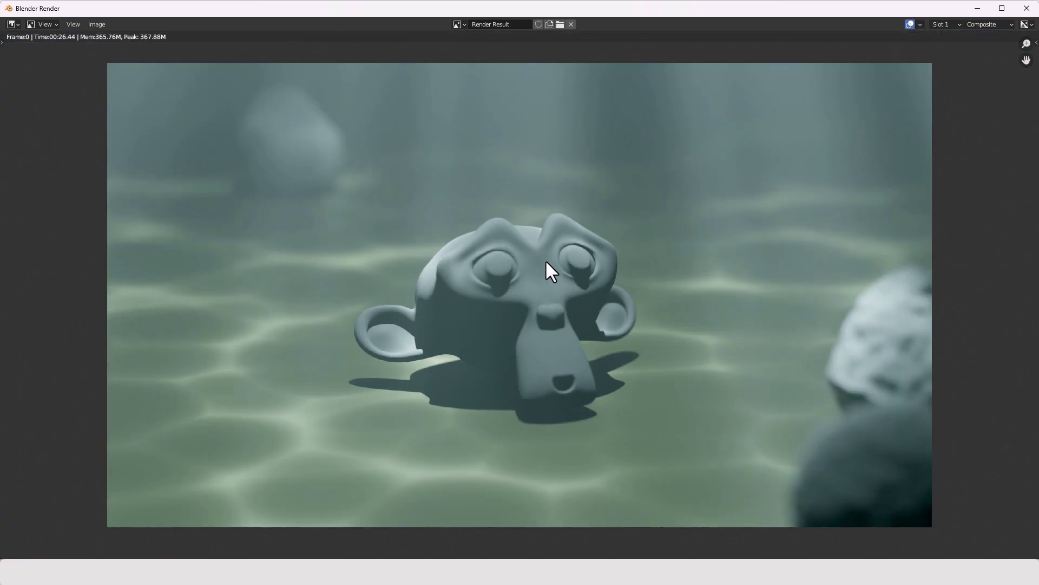
scroll(547, 262, "up", 1)
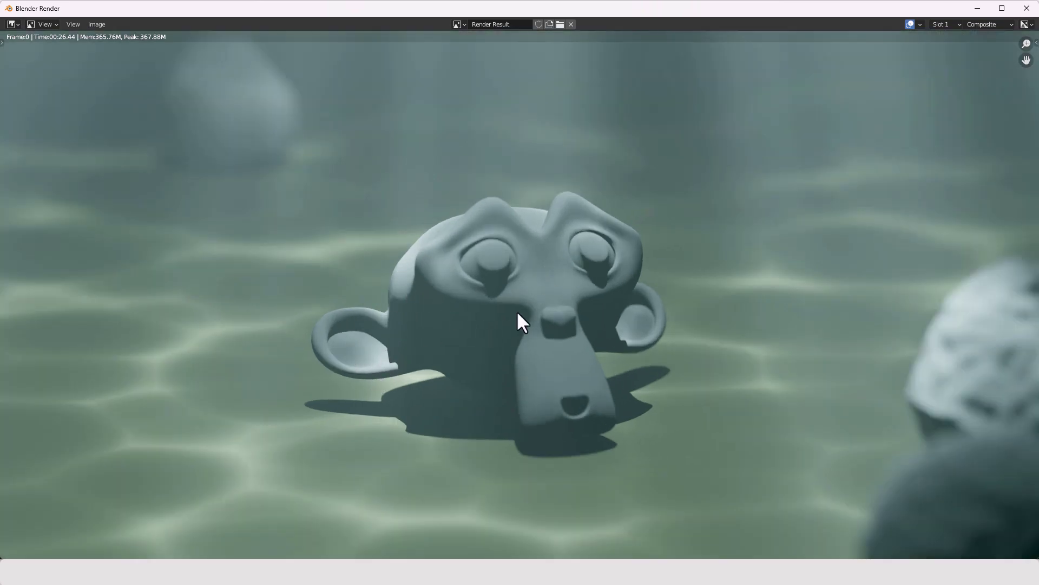
scroll(529, 329, "down", 1)
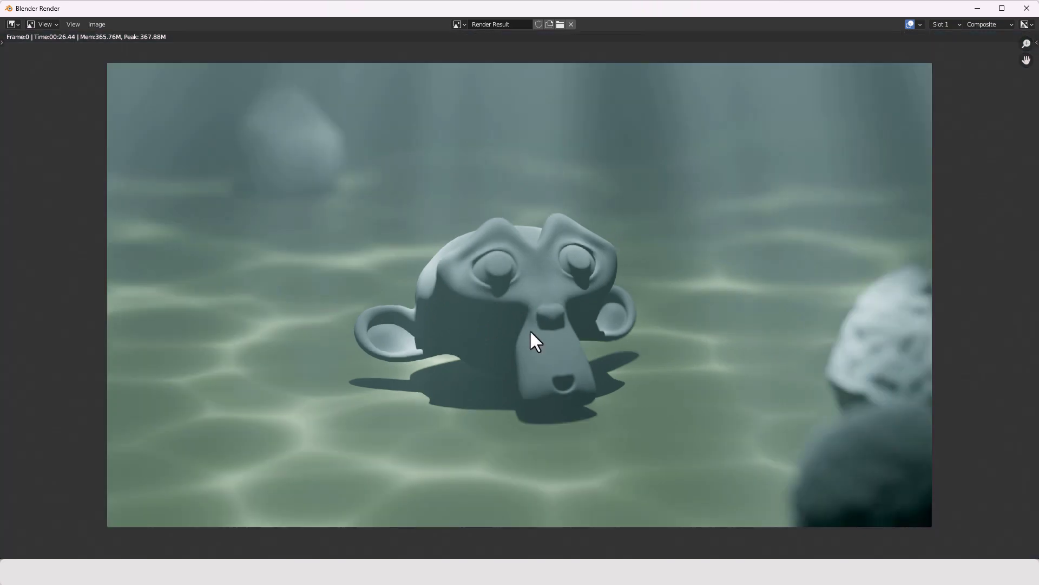
left_click(1027, 8)
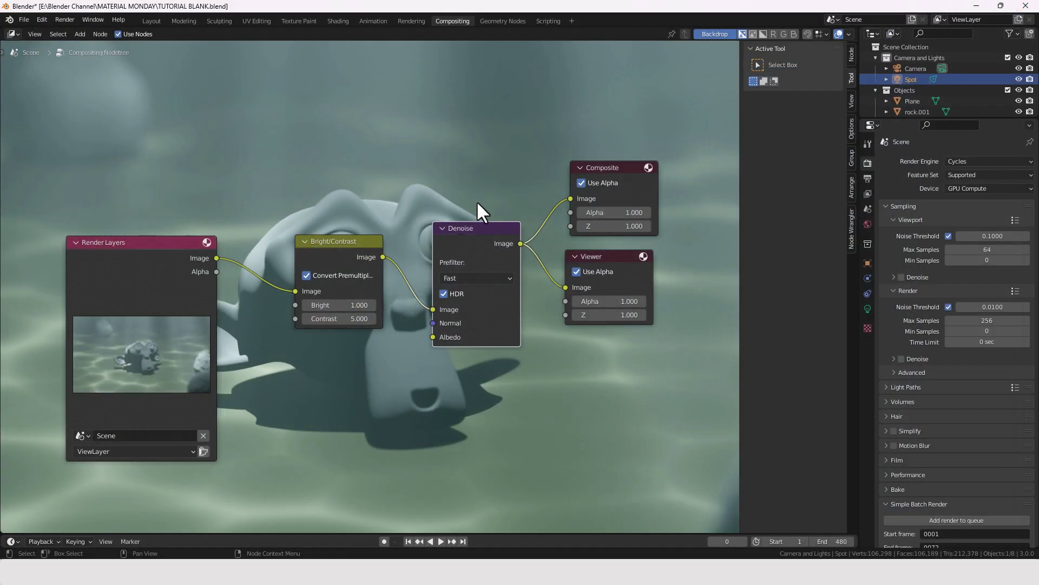
In the Shading workspace, try raising the caustic Value node, then undo it back to 0
left_click(340, 21)
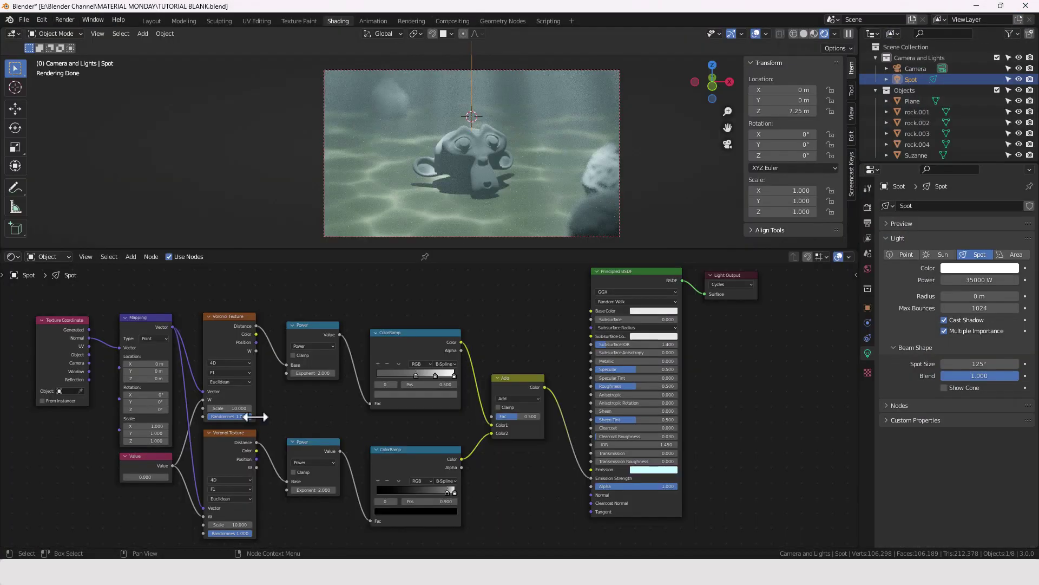
mouse_move(258, 413)
middle_mouse_down()
mouse_move(436, 378)
mouse_move(404, 412)
middle_mouse_up()
scroll(404, 412, "up", 2)
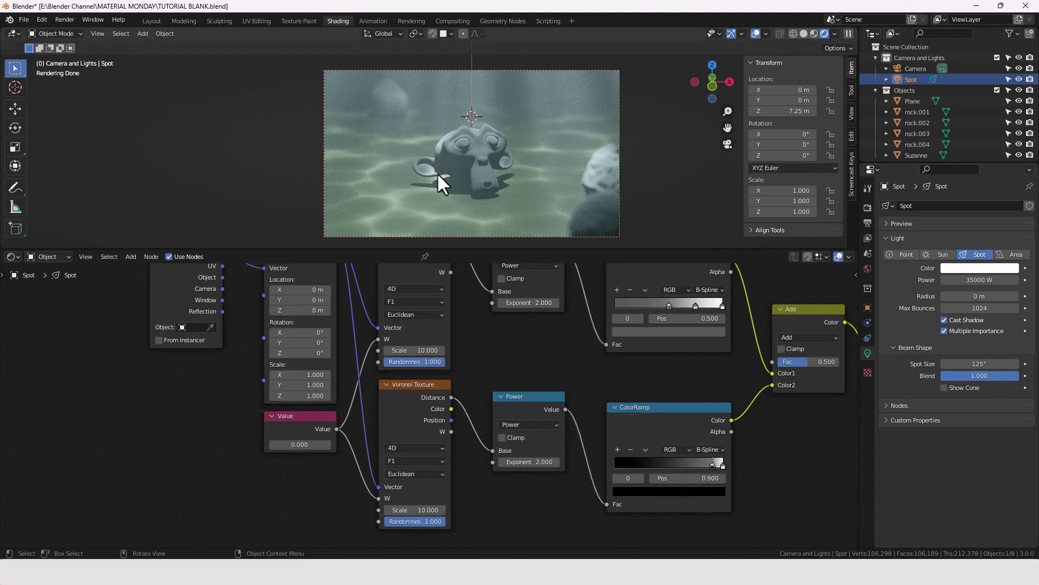
left_click_drag(312, 444, 452, 444, "shift")
key("ctrl+z")
middle_click_drag(316, 470, 248, 494)
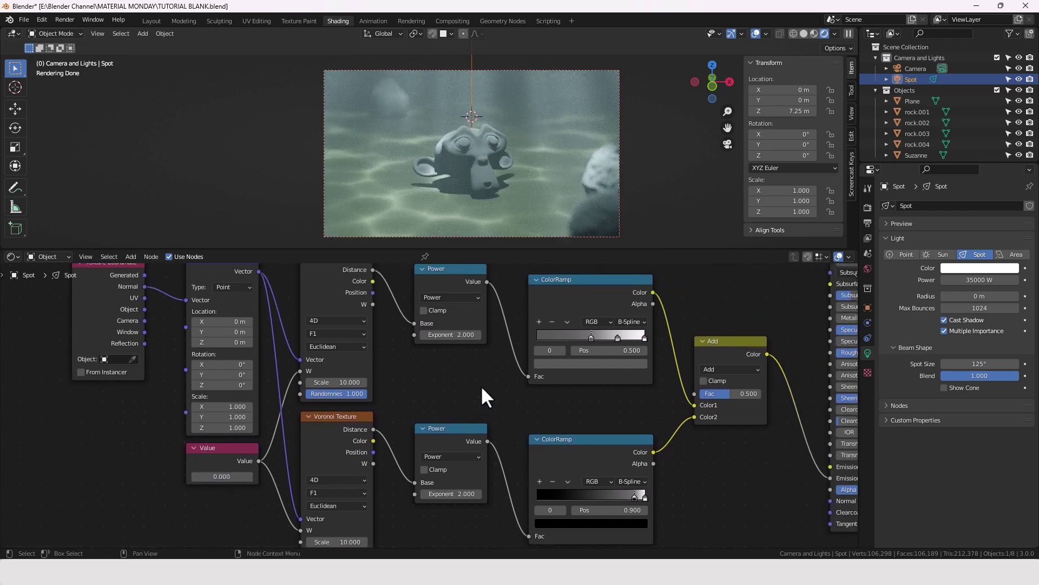
scroll(466, 390, "down", 2)
middle_click_drag(462, 384, 457, 368)
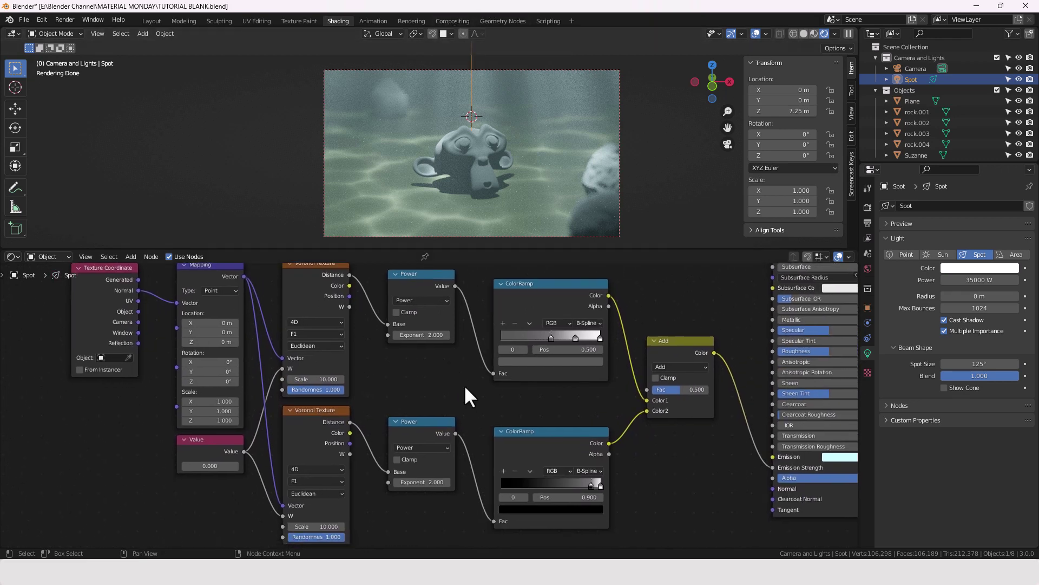